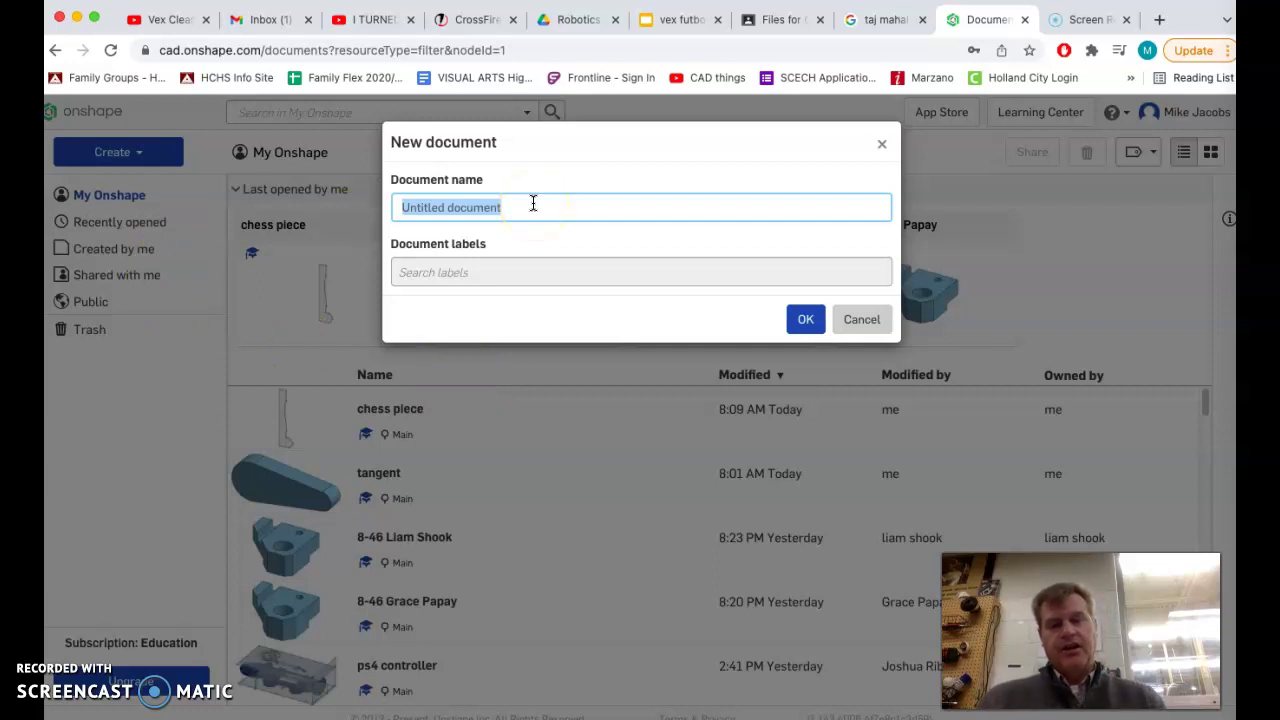
text(chess piec)
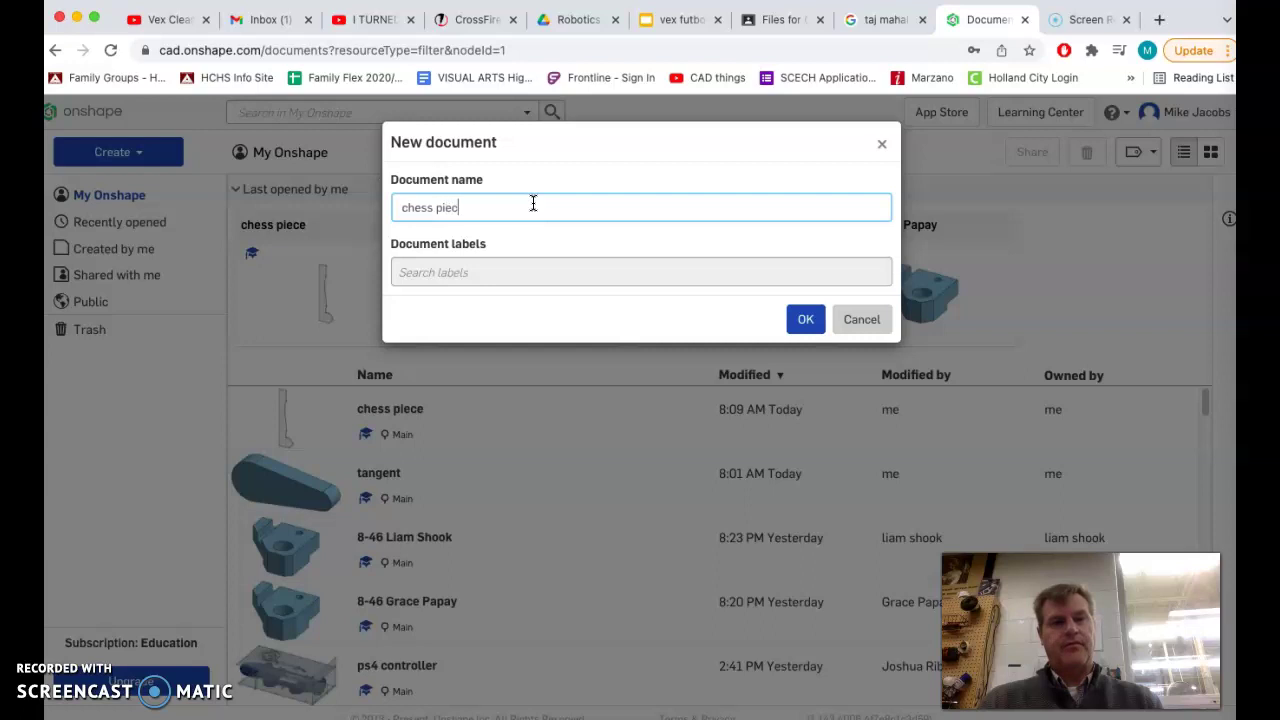
key(BackSpace)
key(BackSpace)
key(BackSpace)
key(BackSpace)
key(BackSpace)
key(BackSpace)
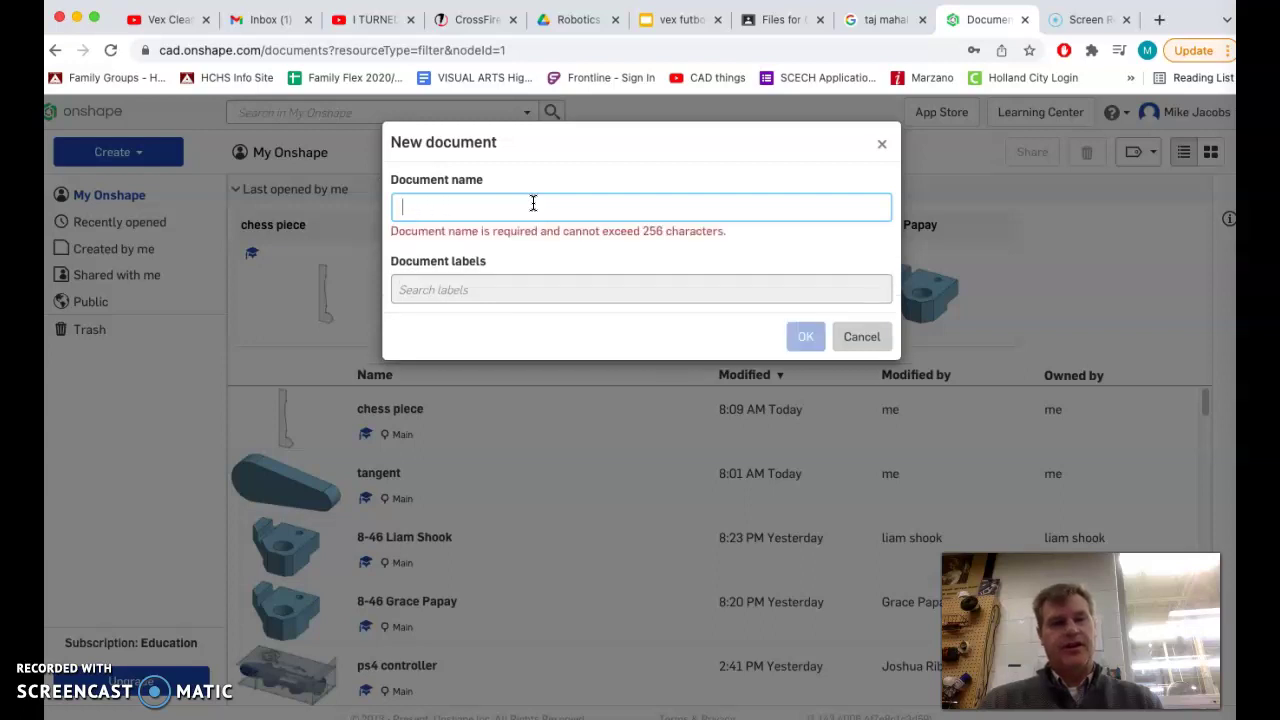
Name the new document "tangent" and create it.
text(tangent)
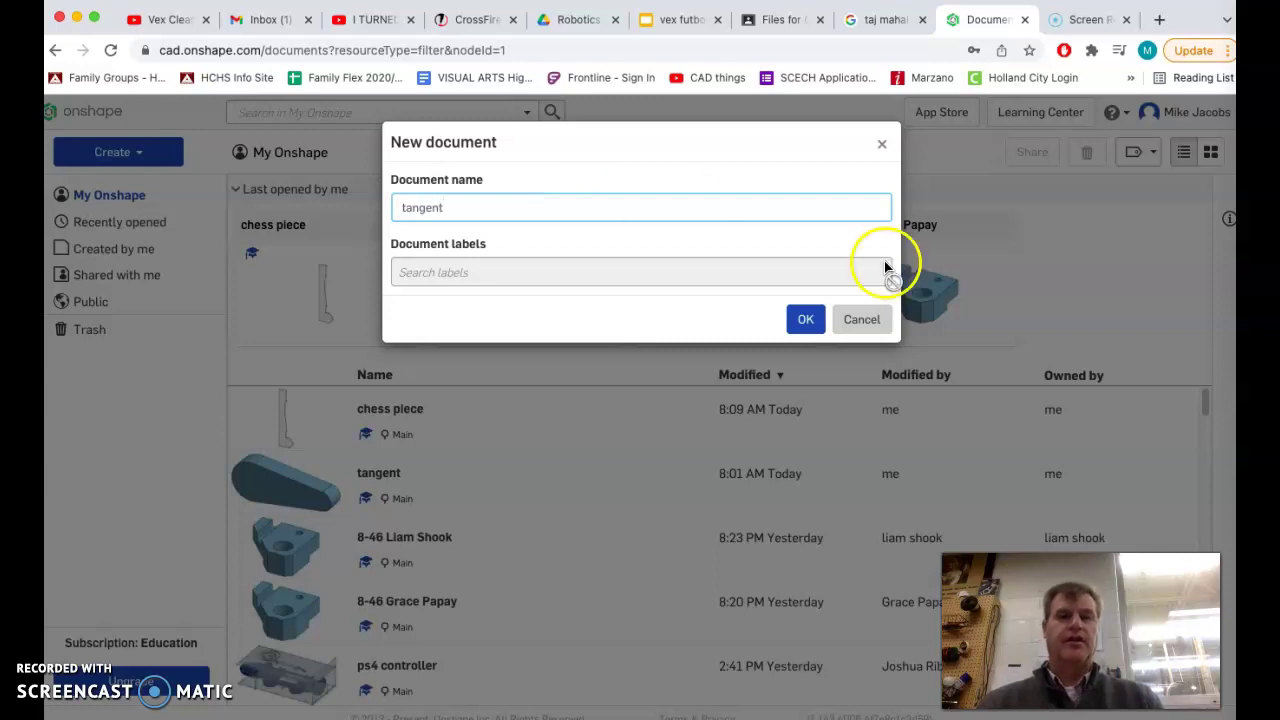
click(806, 319)
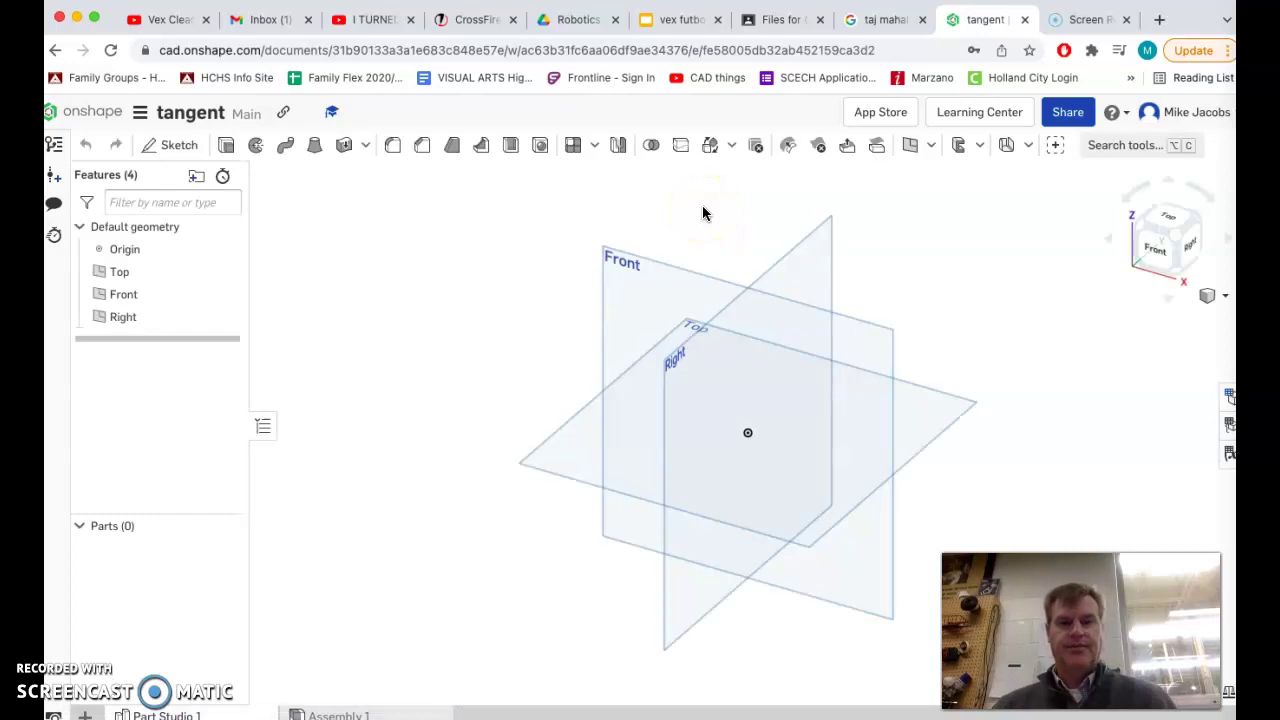
Set the workspace's default length unit to Millimeter and select the Front plane.
click(140, 112)
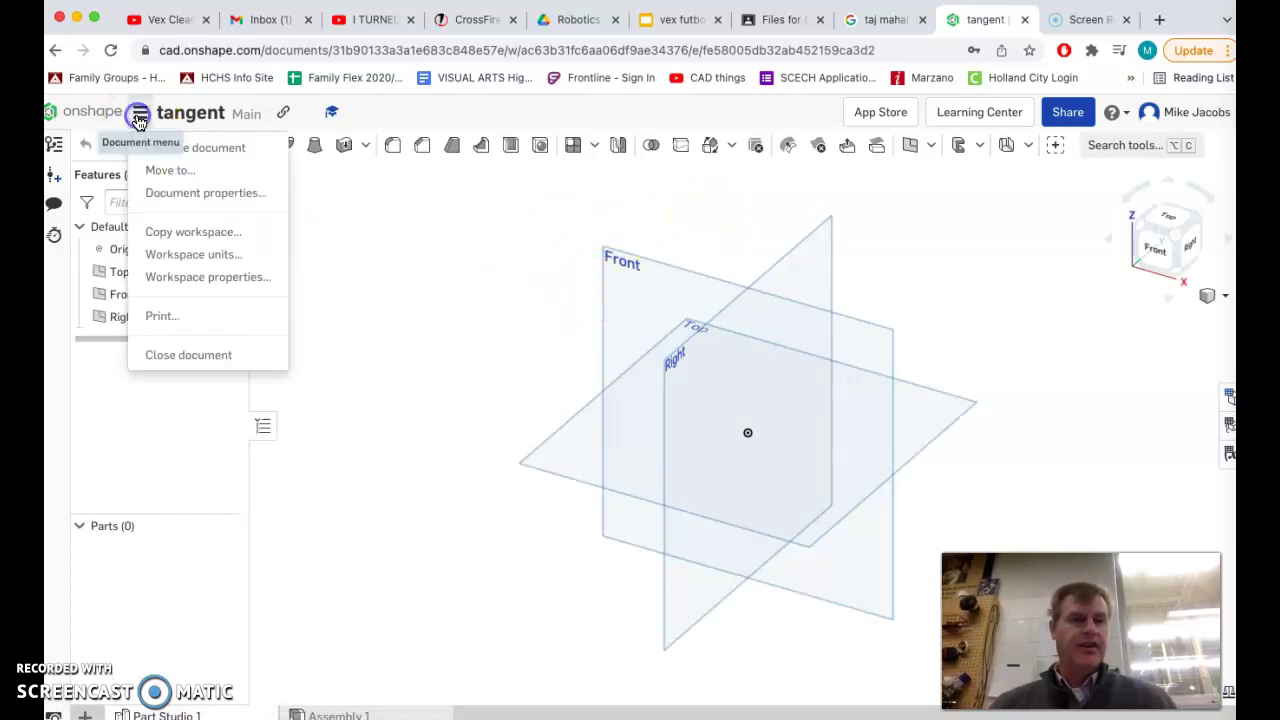
click(188, 254)
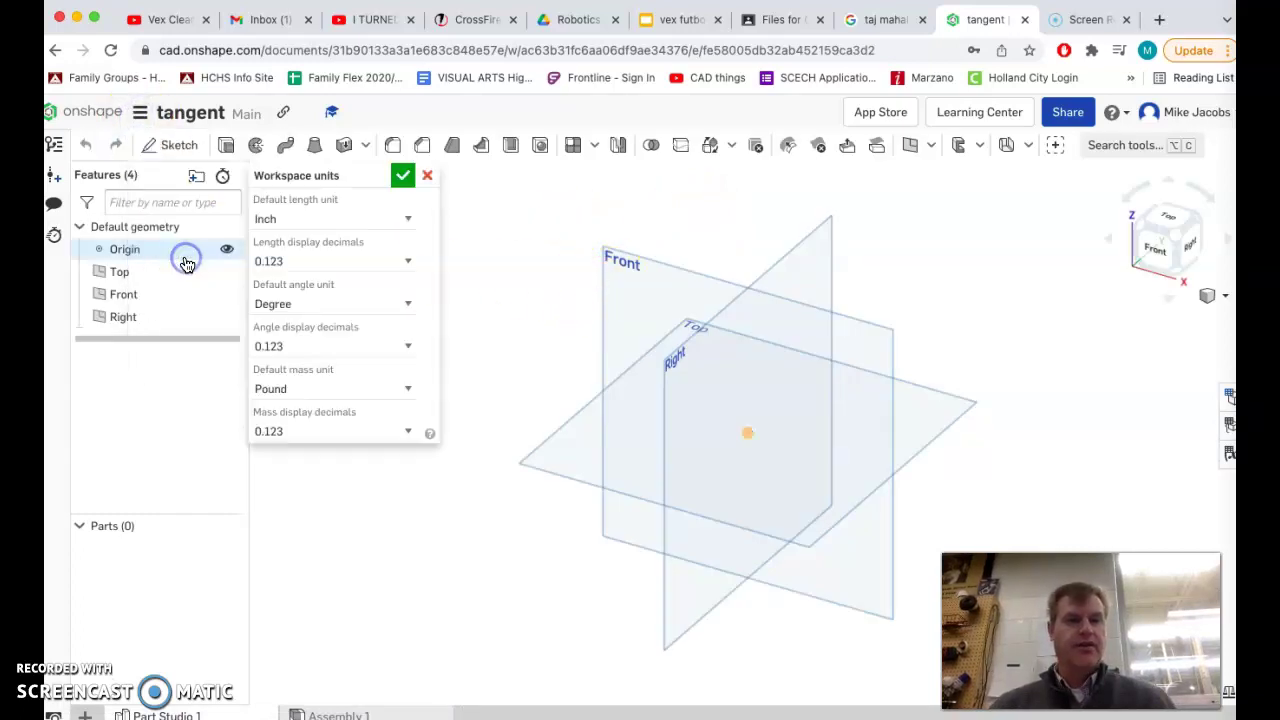
click(408, 219)
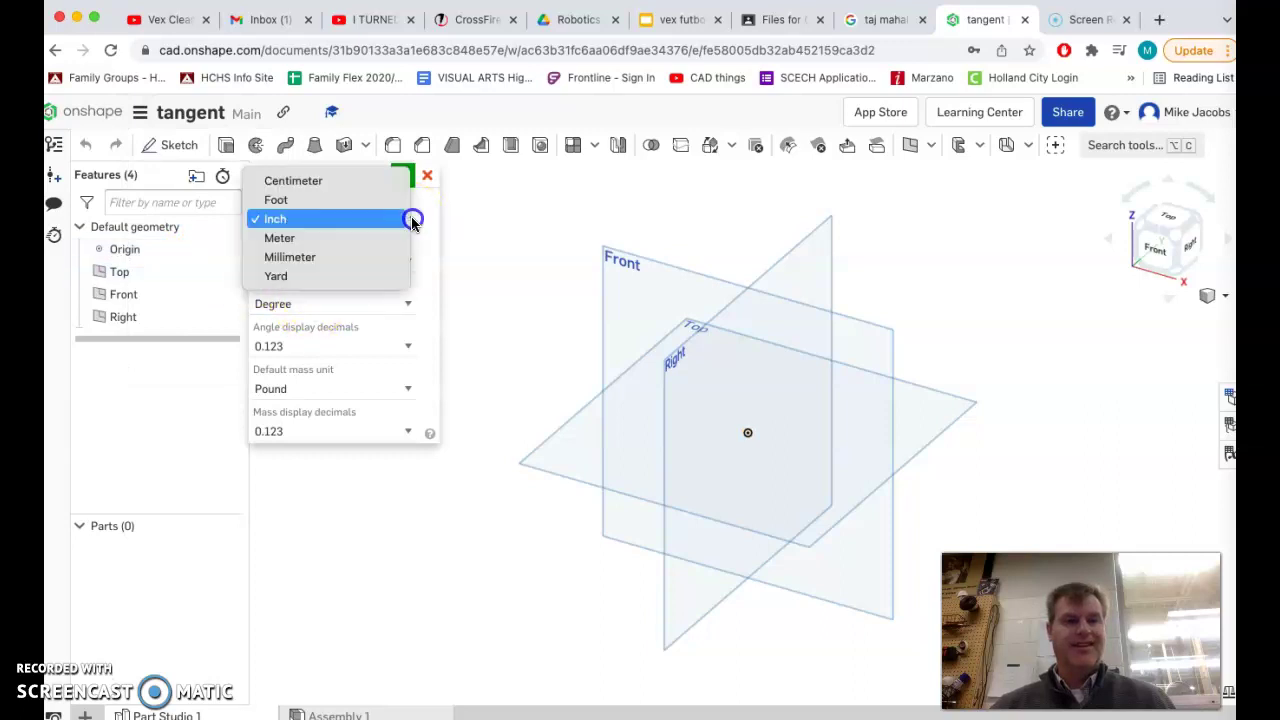
click(305, 257)
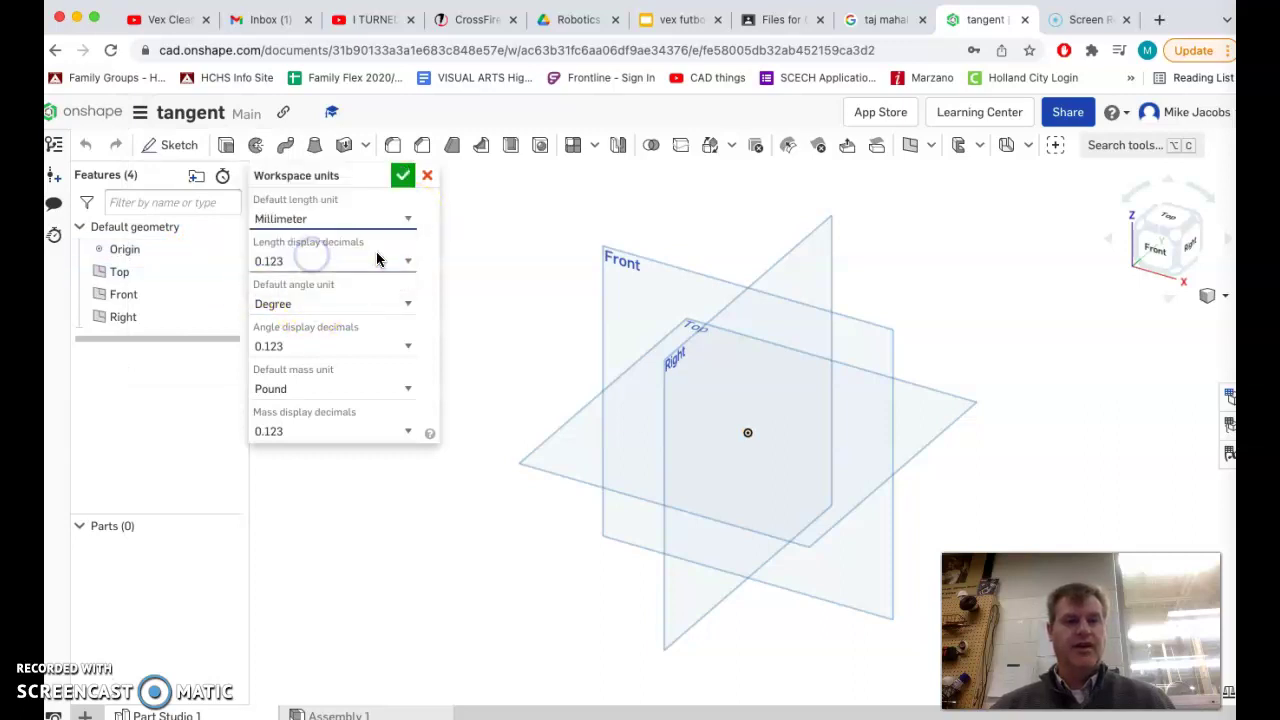
click(636, 291)
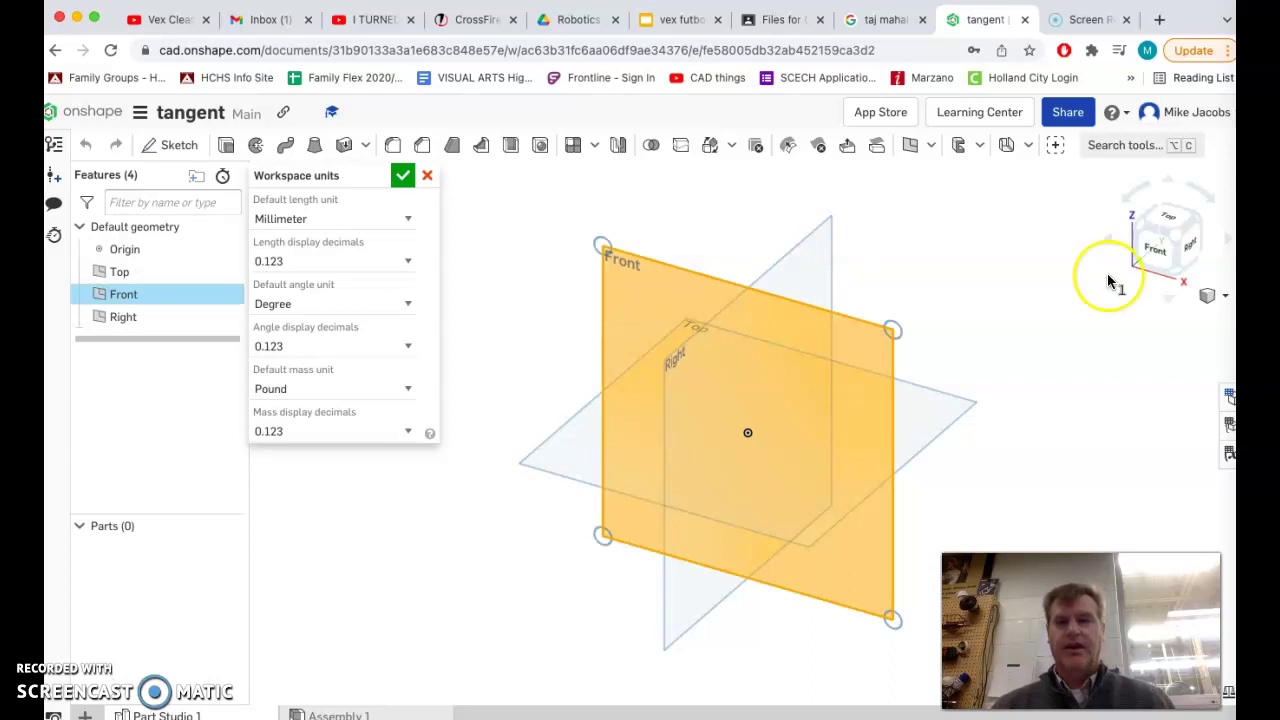
click(1156, 252)
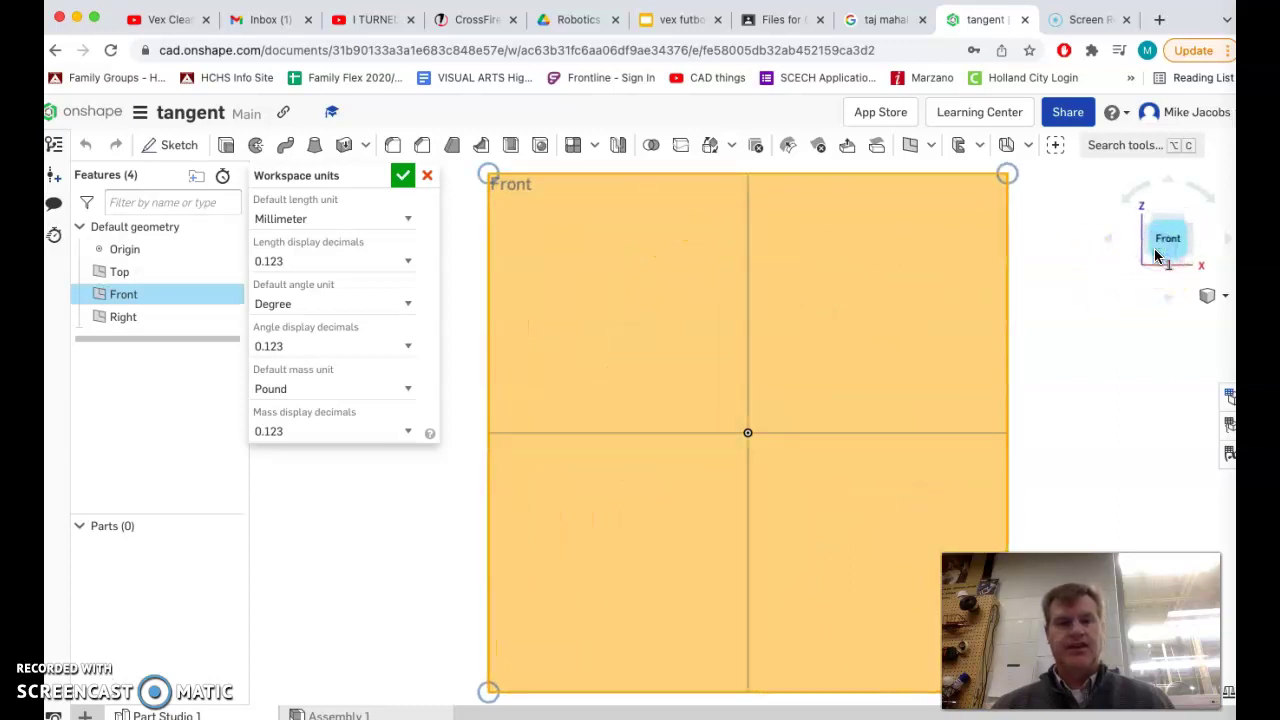
click(404, 177)
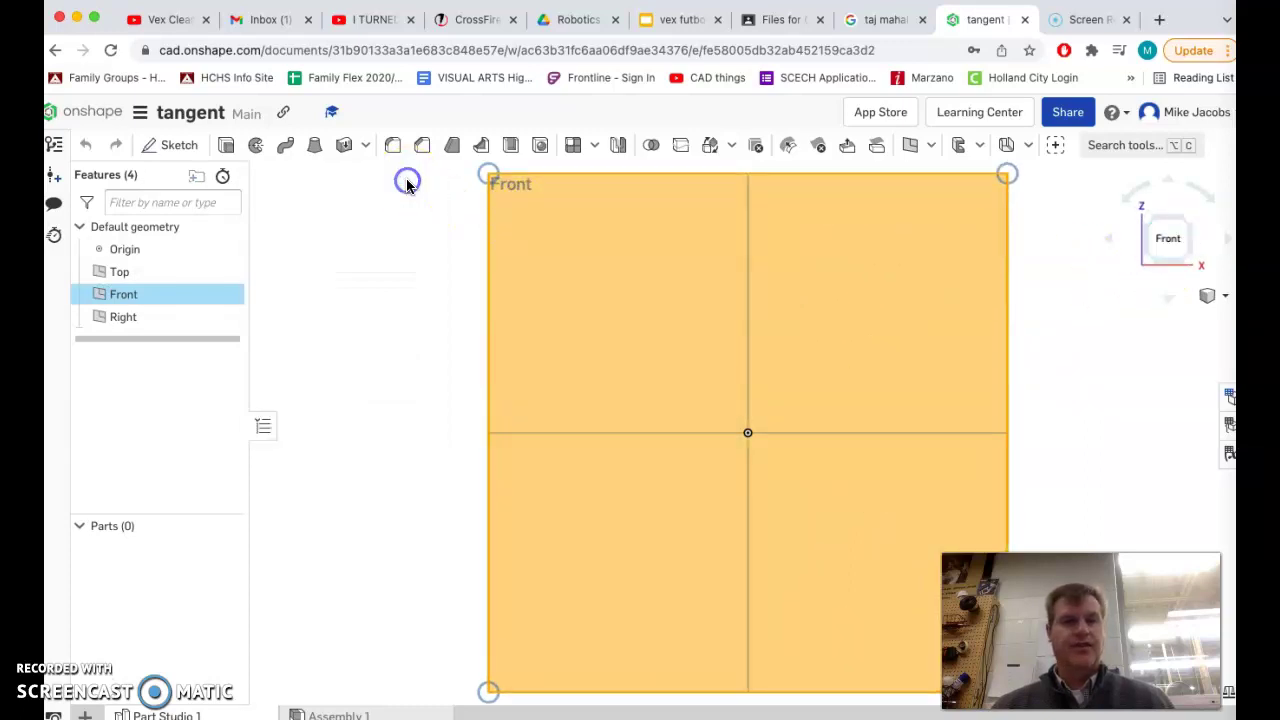
Start a sketch on the Front plane and draw a 60 mm diameter circle centered on the origin.
click(174, 145)
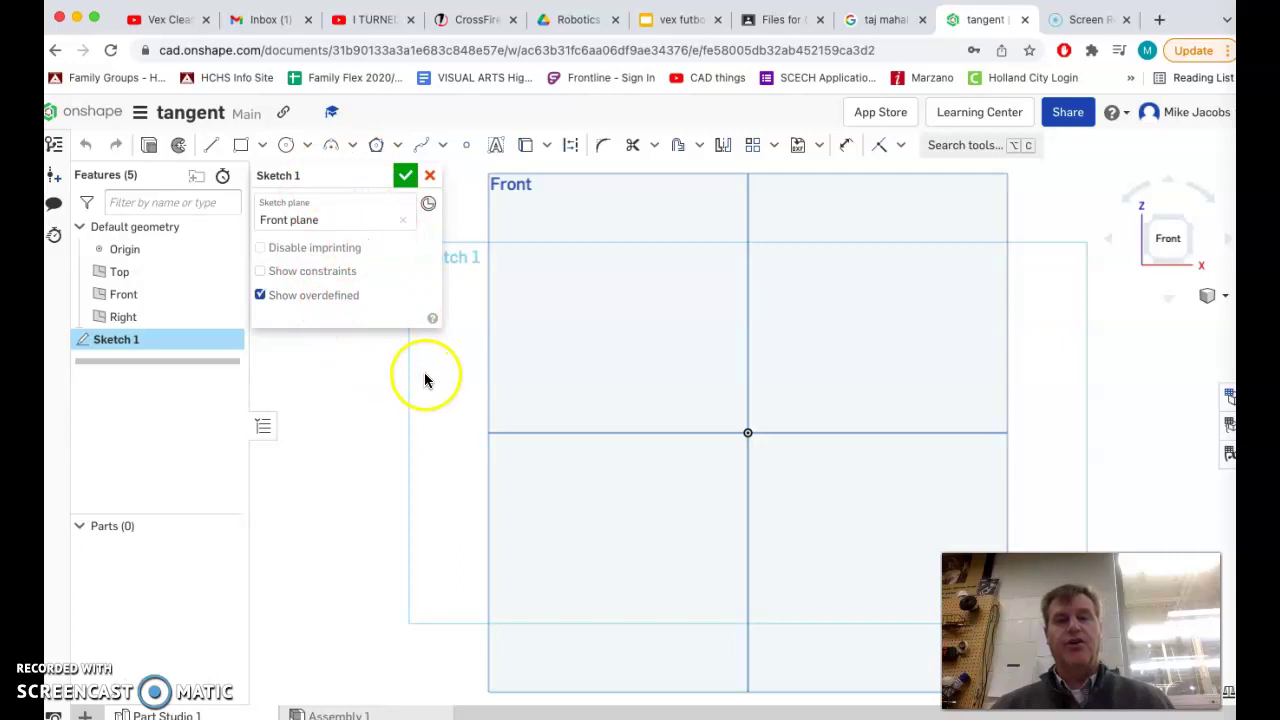
click(286, 145)
click(748, 432)
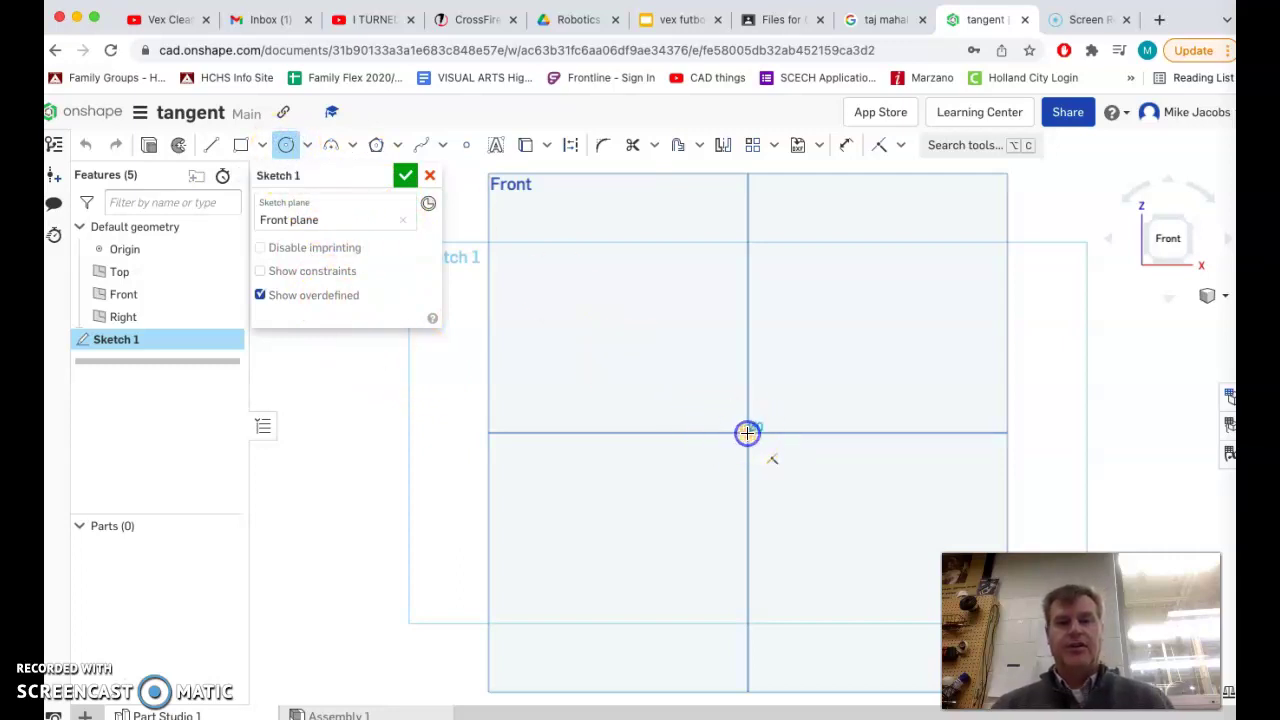
click(829, 473)
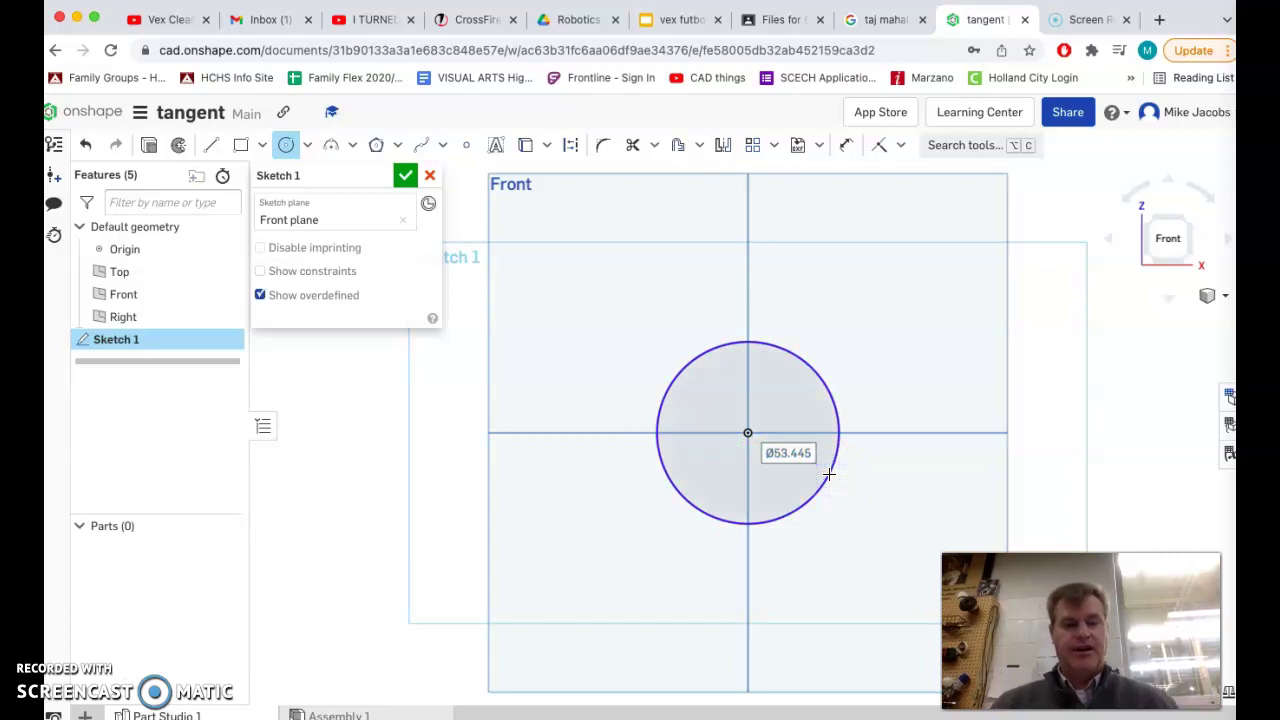
text(60)
key(Return)
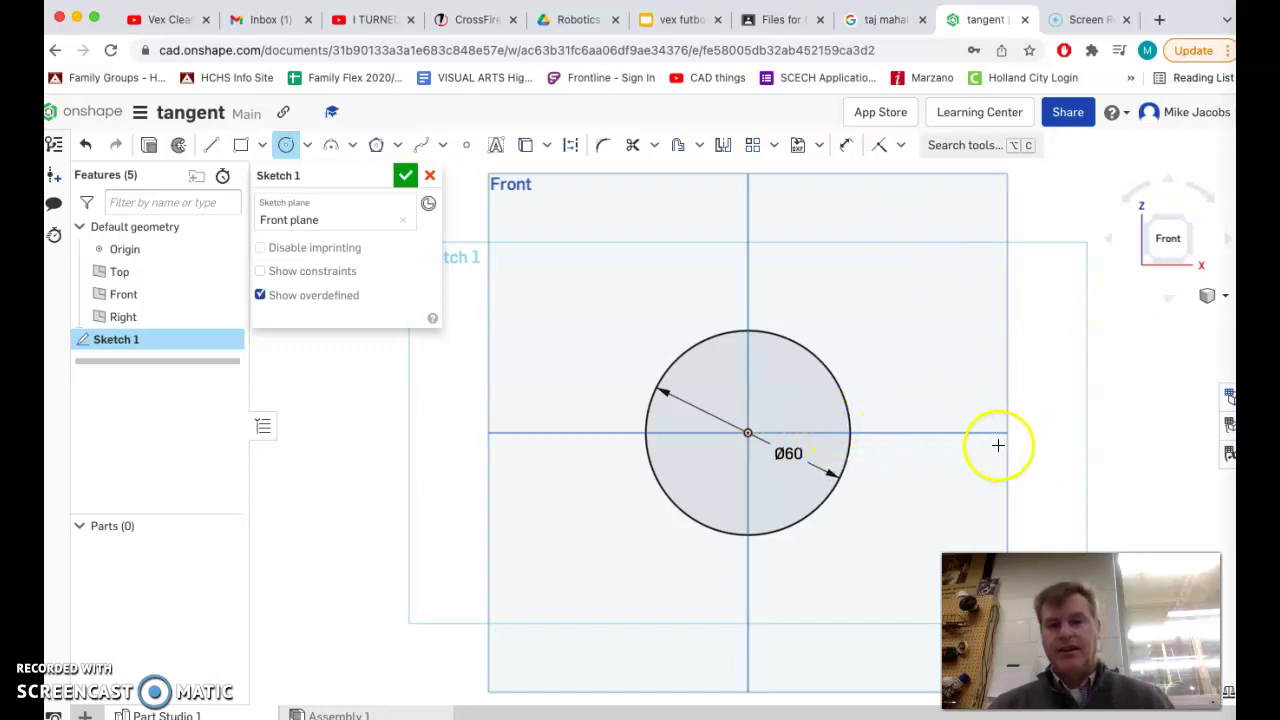
Draw a 30 mm diameter circle level with the origin, about 107 mm to the right of the large circle's center.
click(1112, 431)
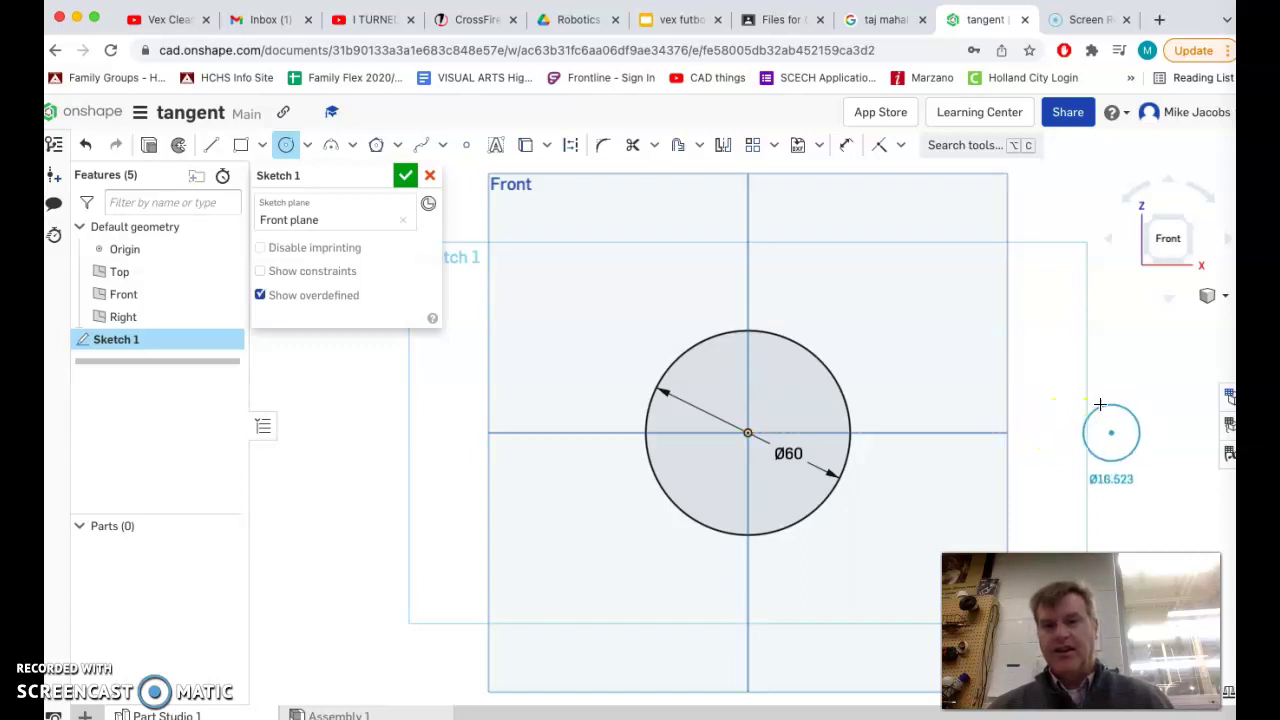
click(1097, 390)
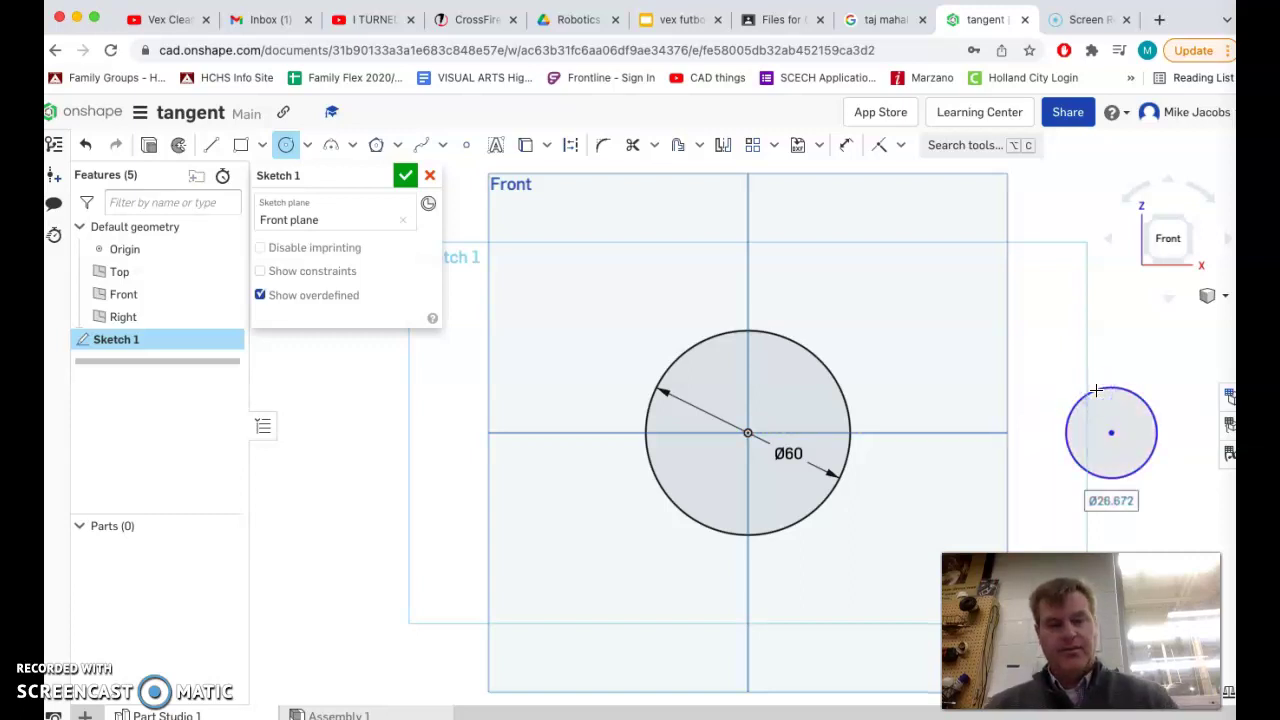
text(3)
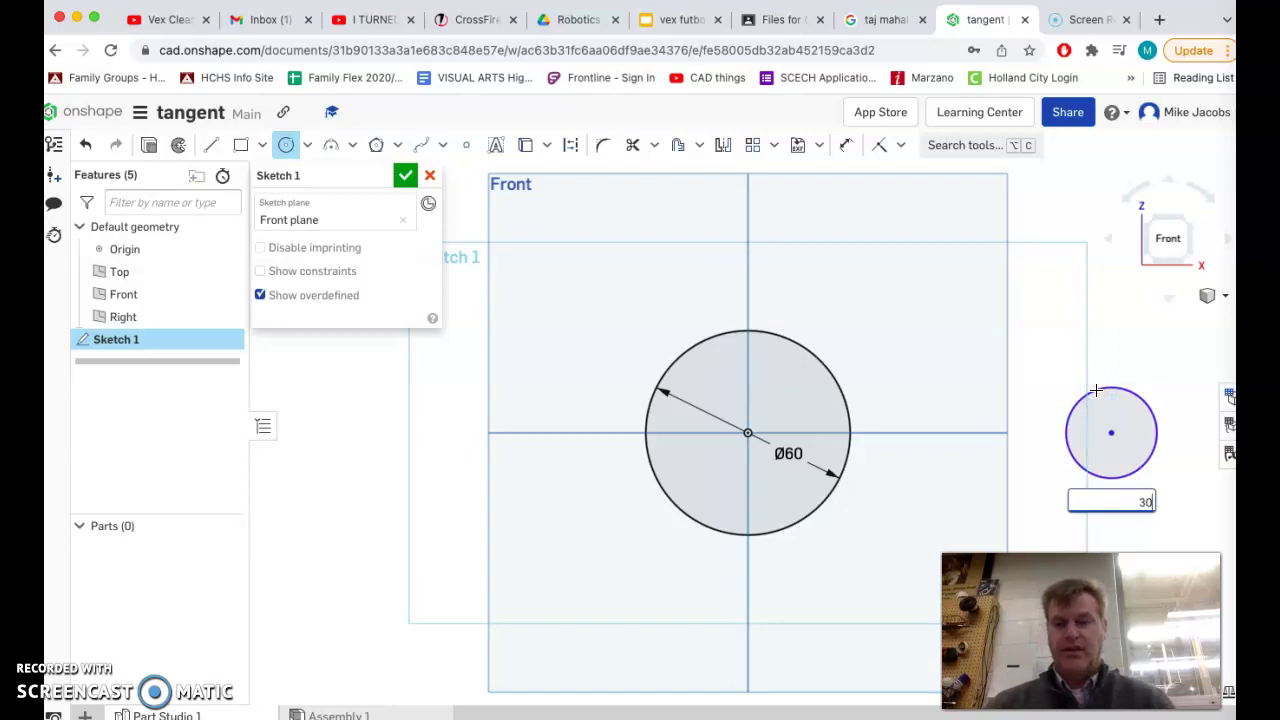
text(0)
key(Return)
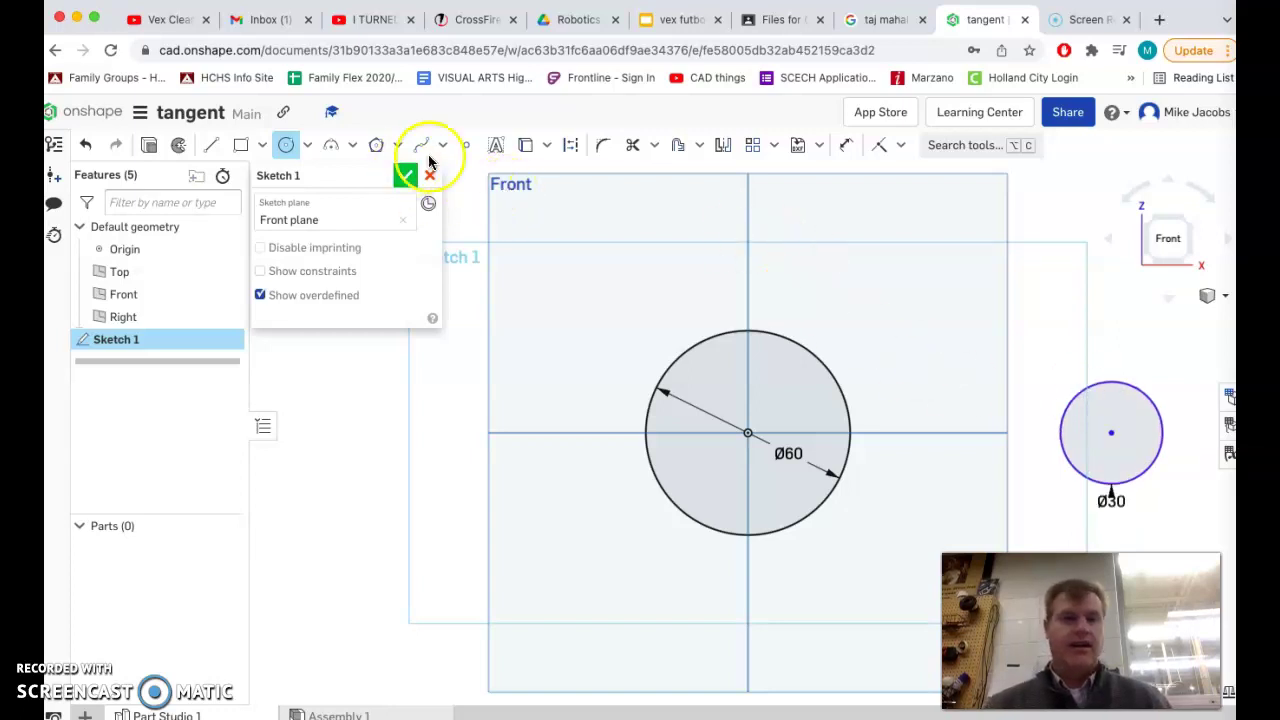
Dimension the horizontal distance between the two circle centers to 100 mm.
click(847, 146)
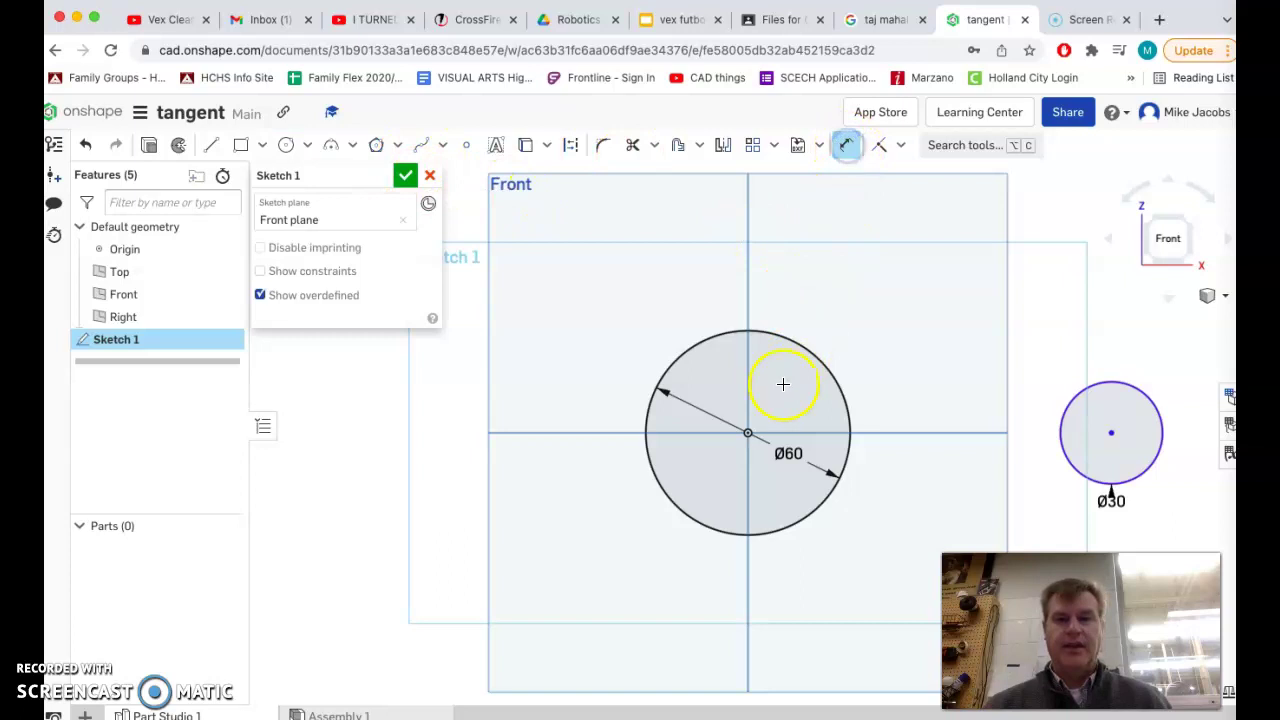
click(749, 436)
click(1111, 433)
click(976, 519)
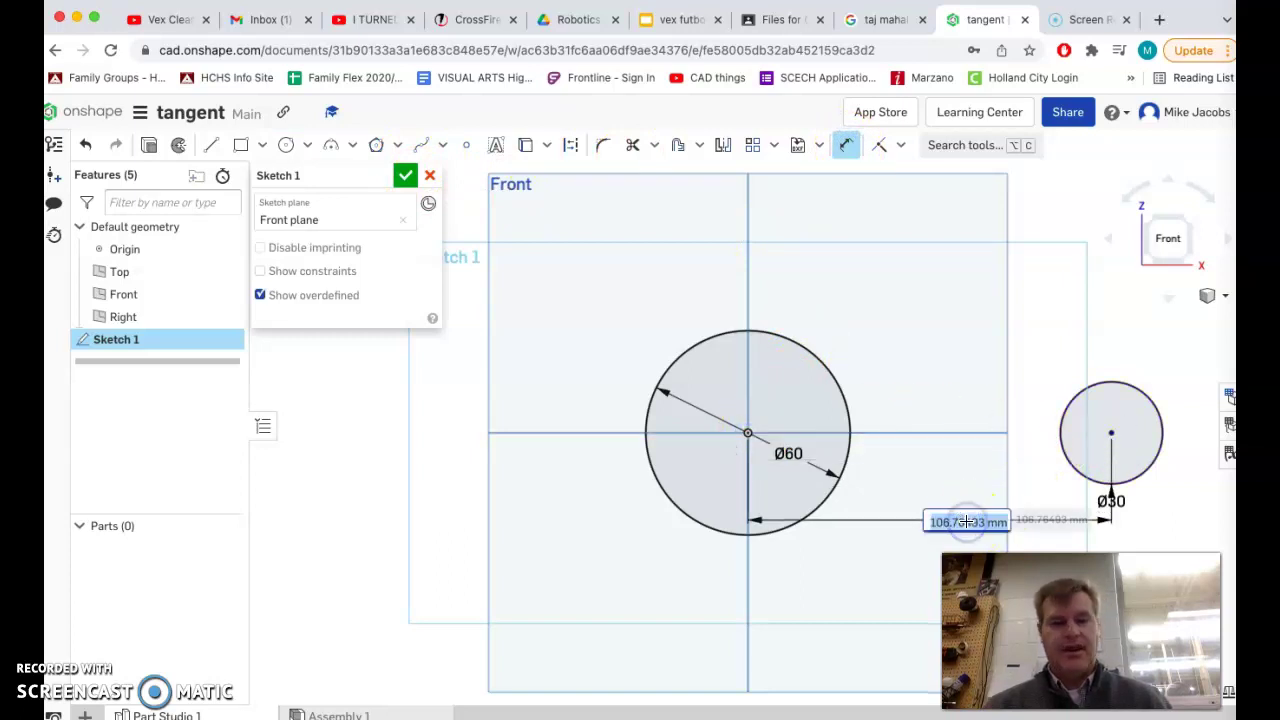
text(100)
key(Return)
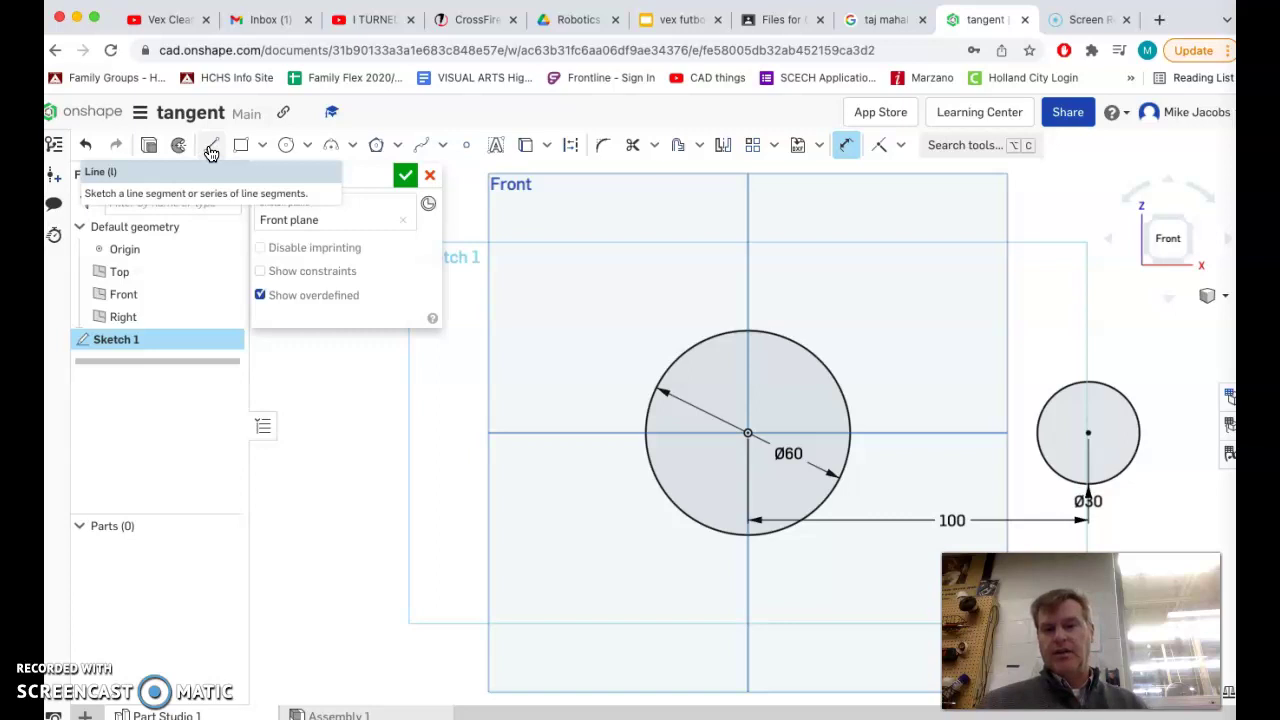
Sketch a line about 151 mm long above both circles, sloping down toward the small circle without touching either one.
click(211, 147)
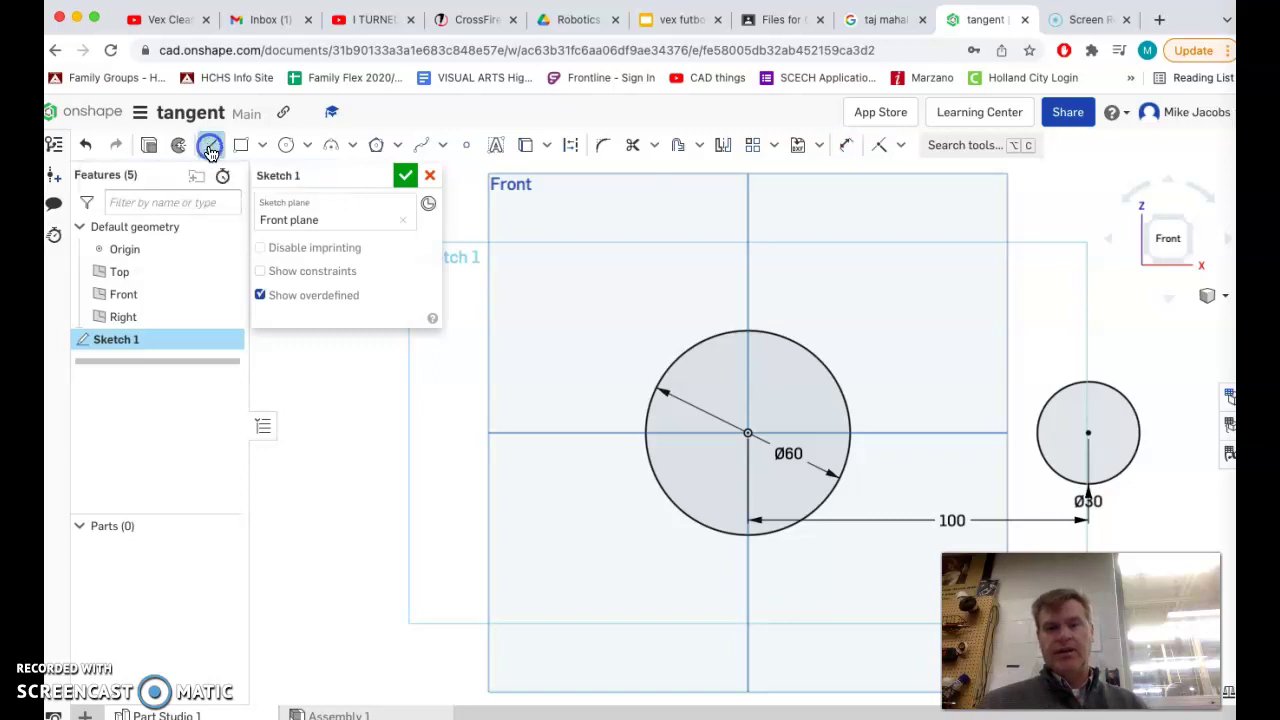
click(664, 285)
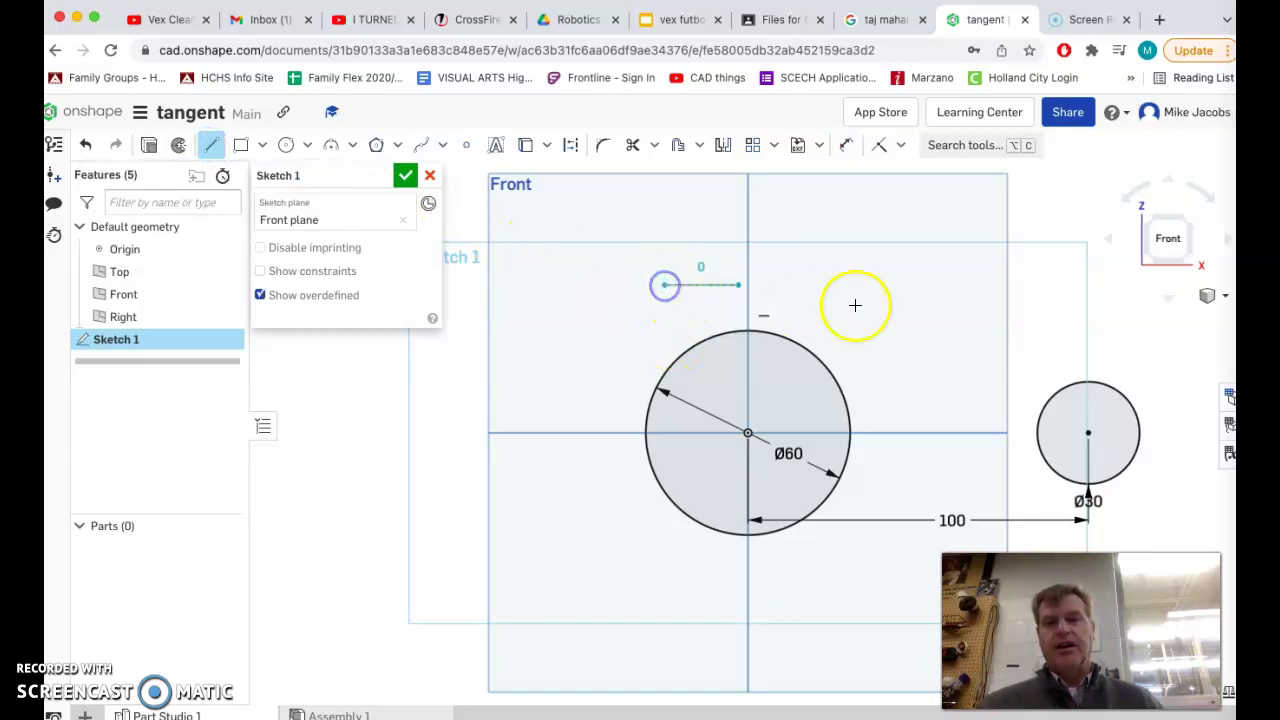
click(1171, 374)
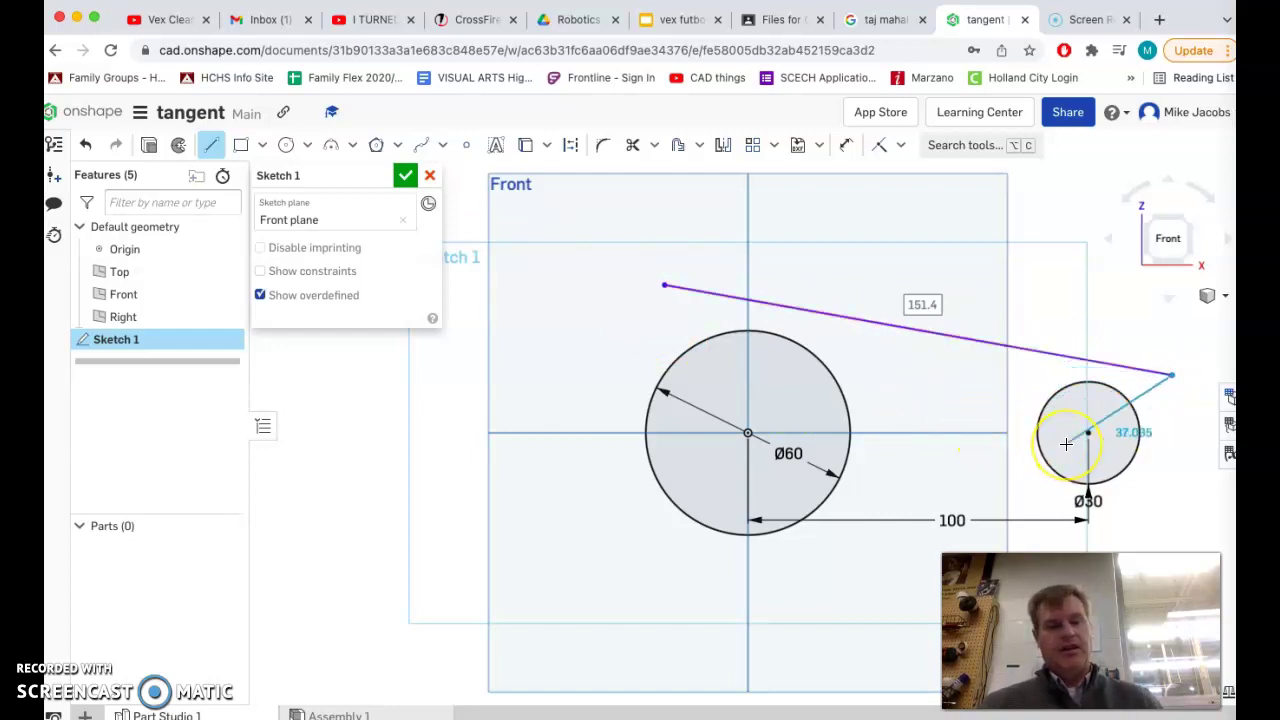
key(Escape)
Sketch a second line below both circles, rising slightly toward the small circle and extending past both of them.
scroll(1066, 444, down, 3)
scroll(1066, 448, up, 4)
scroll(1066, 452, down, 2)
scroll(1066, 452, up, 1)
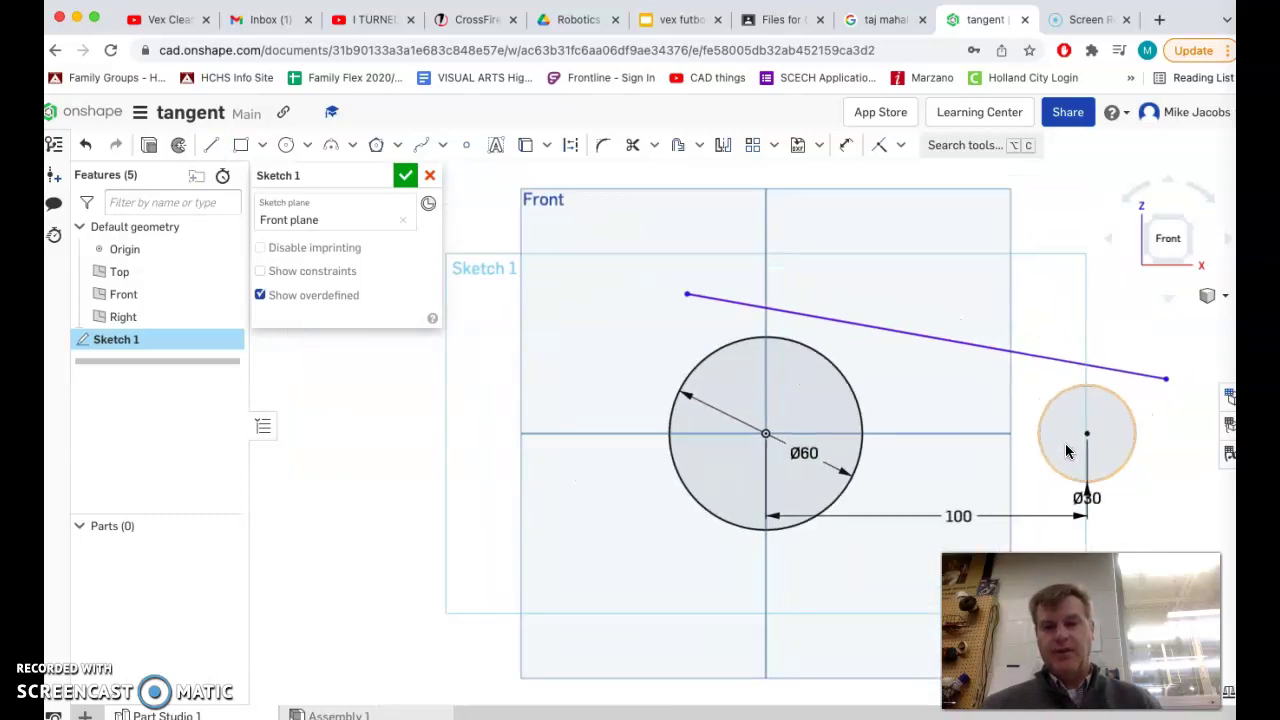
click(208, 146)
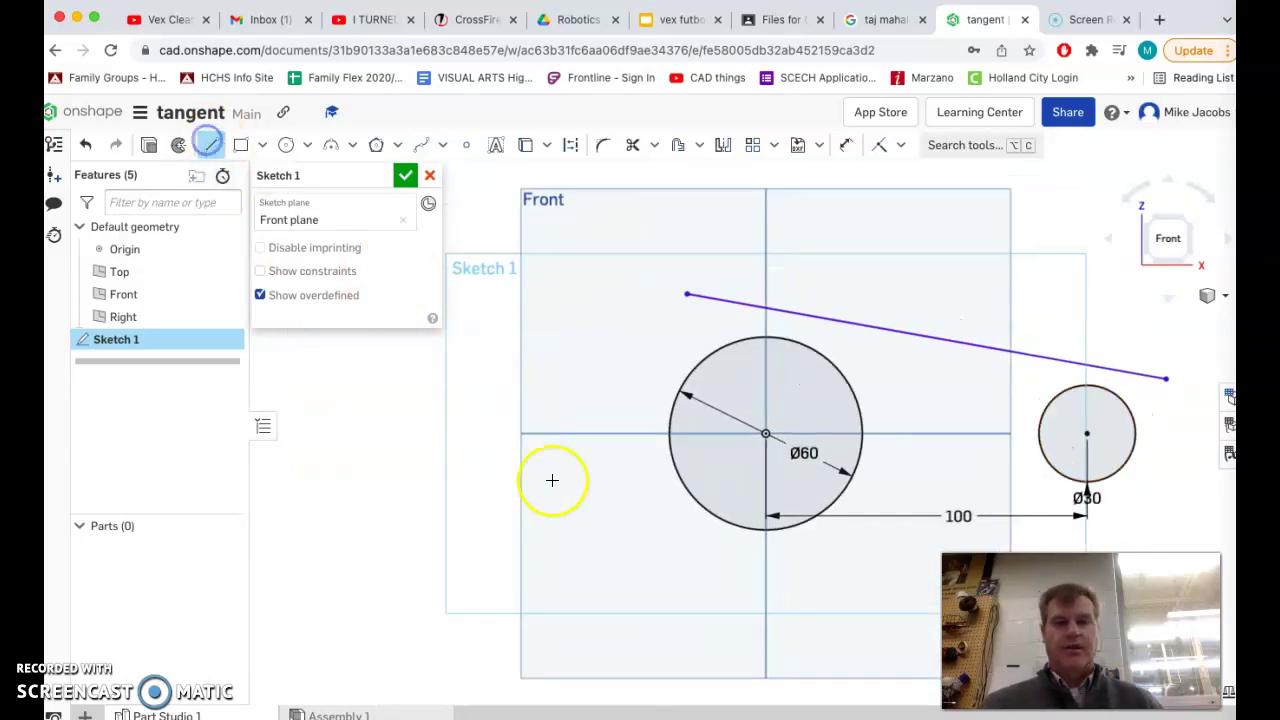
mouse_move(692, 559)
mouse_down()
mouse_move(1128, 529)
mouse_move(1183, 489)
mouse_move(1194, 517)
mouse_move(1177, 468)
mouse_up()
key(Escape)
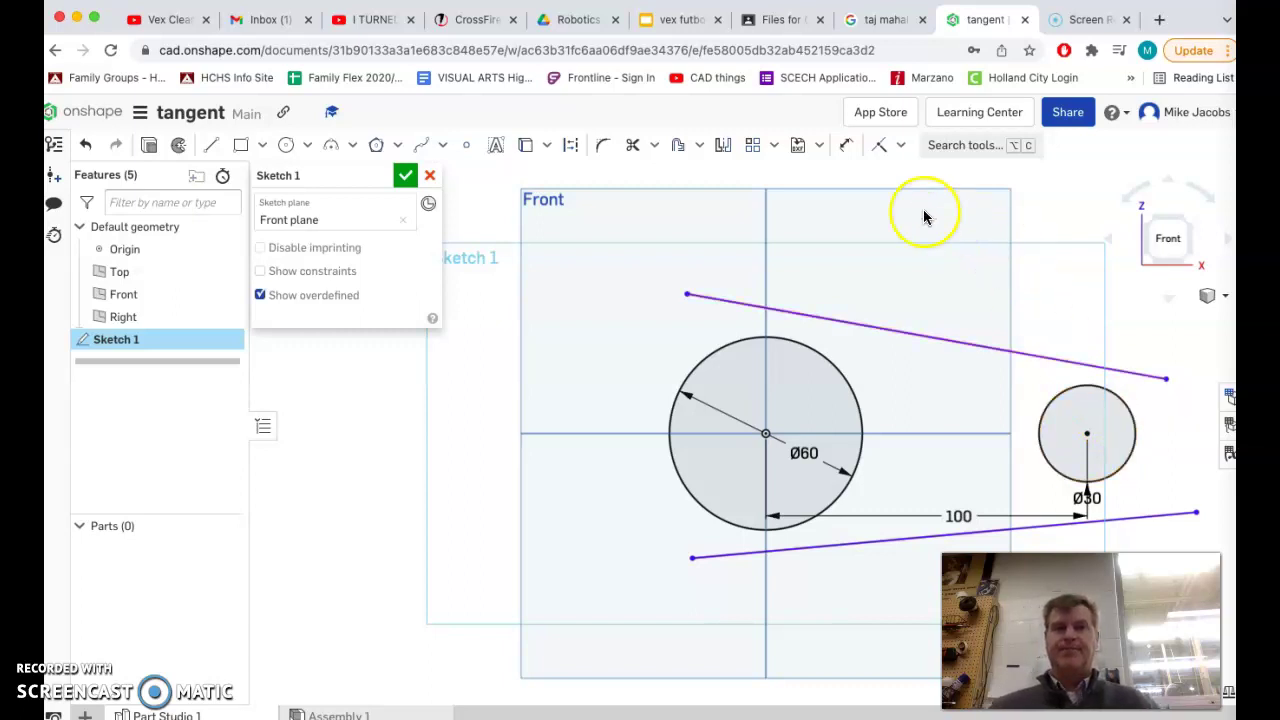
Apply a Tangent constraint between the upper line and the 30 mm circle.
click(900, 146)
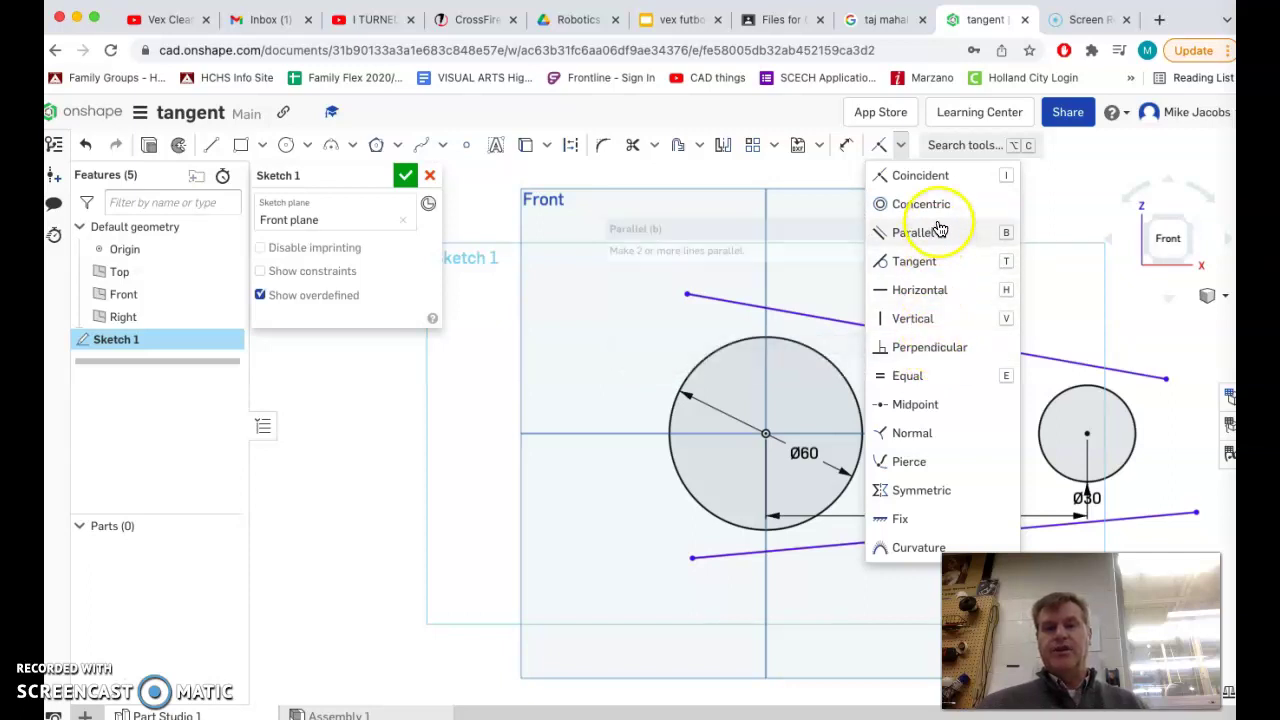
click(913, 271)
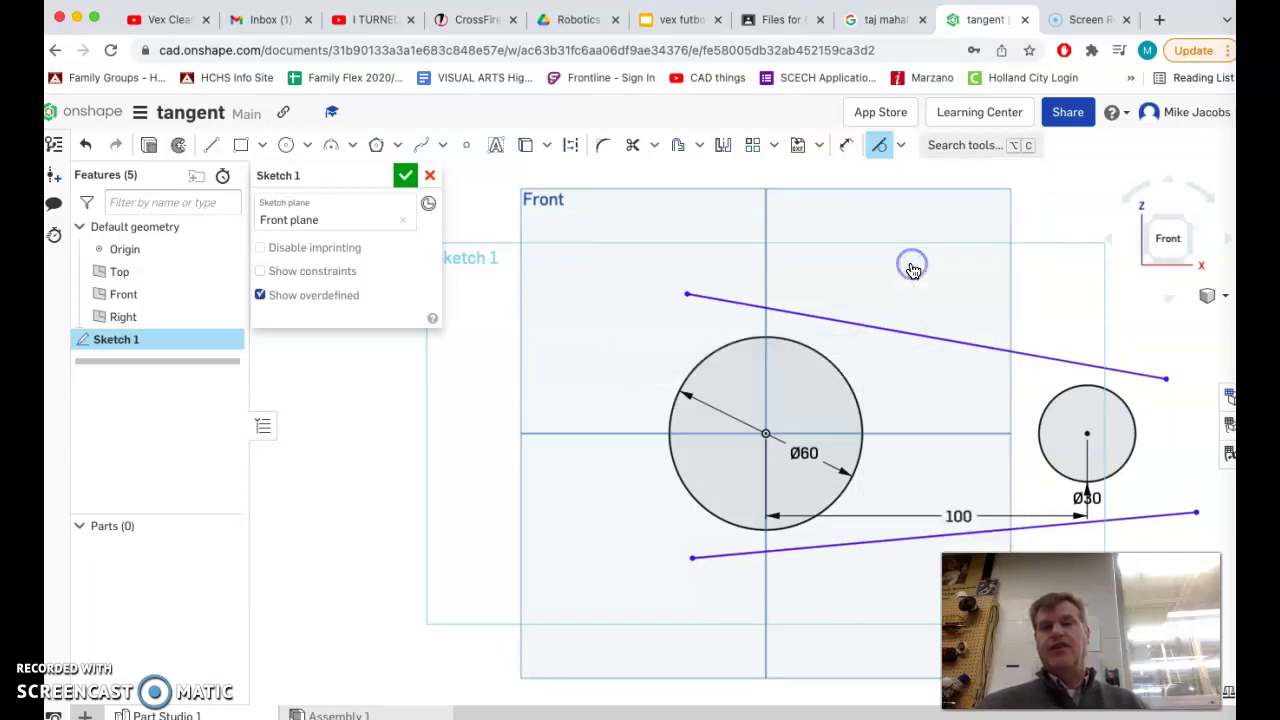
click(858, 172)
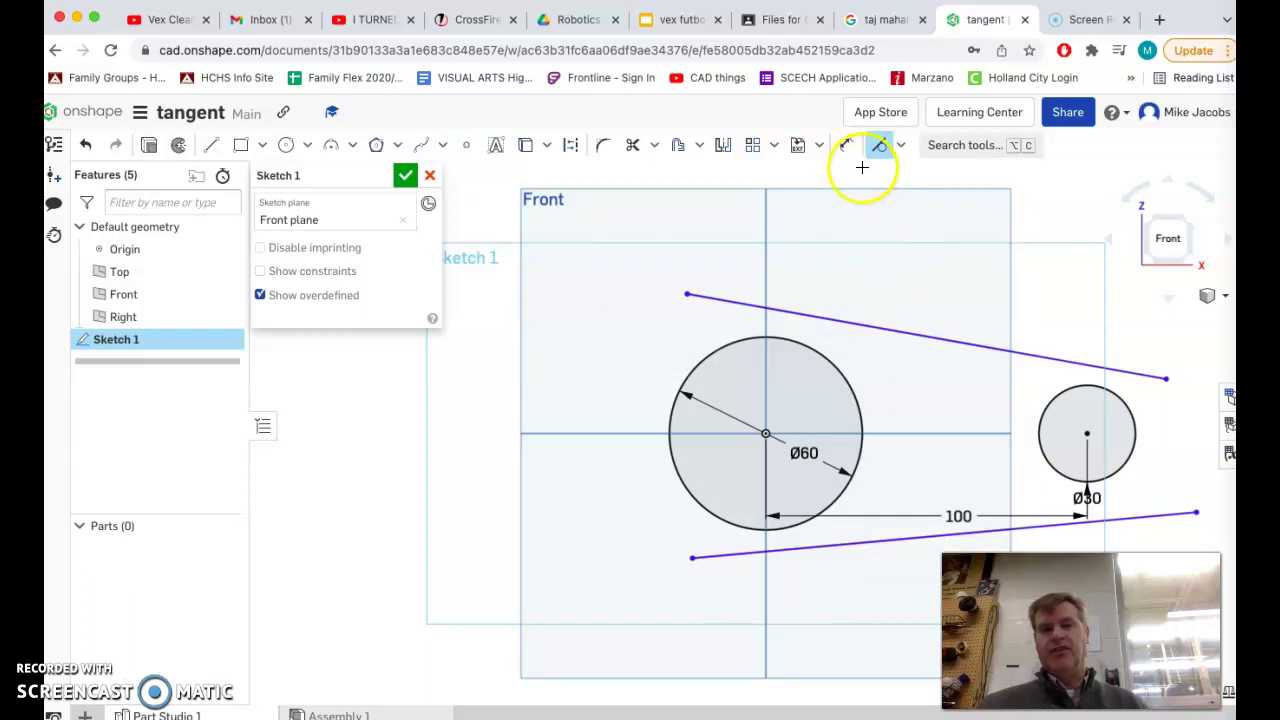
click(1020, 364)
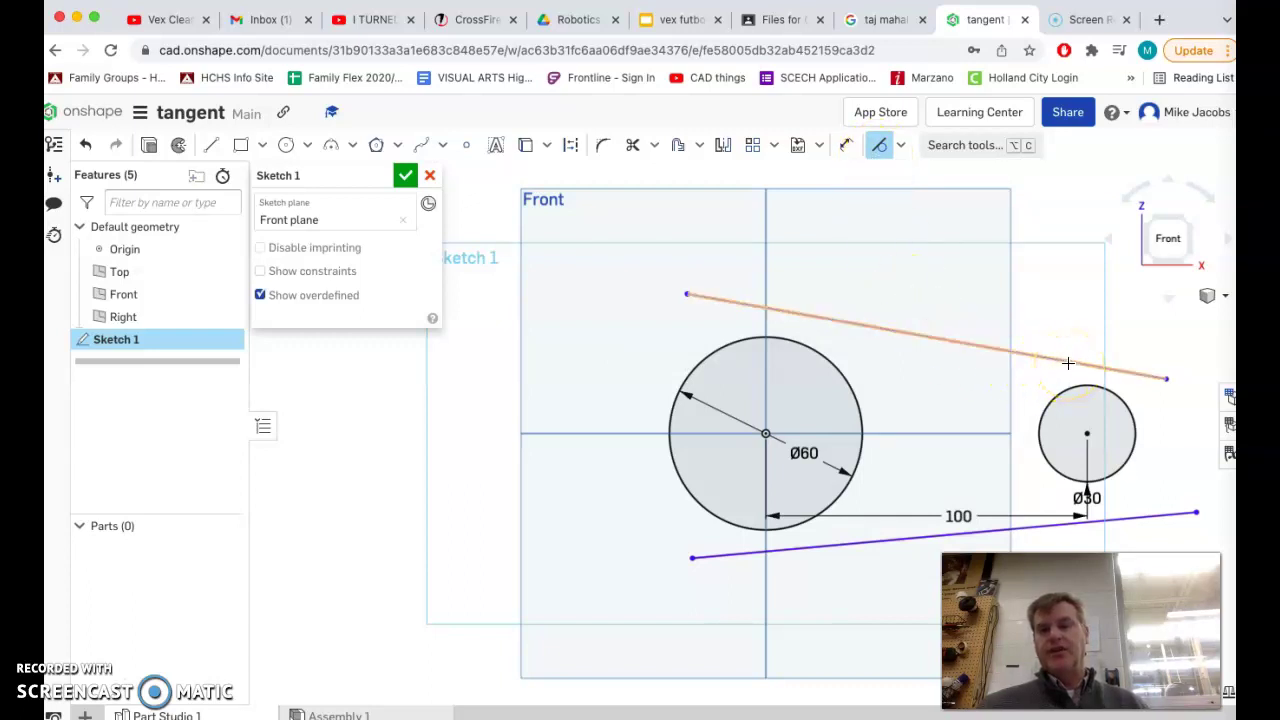
click(1068, 363)
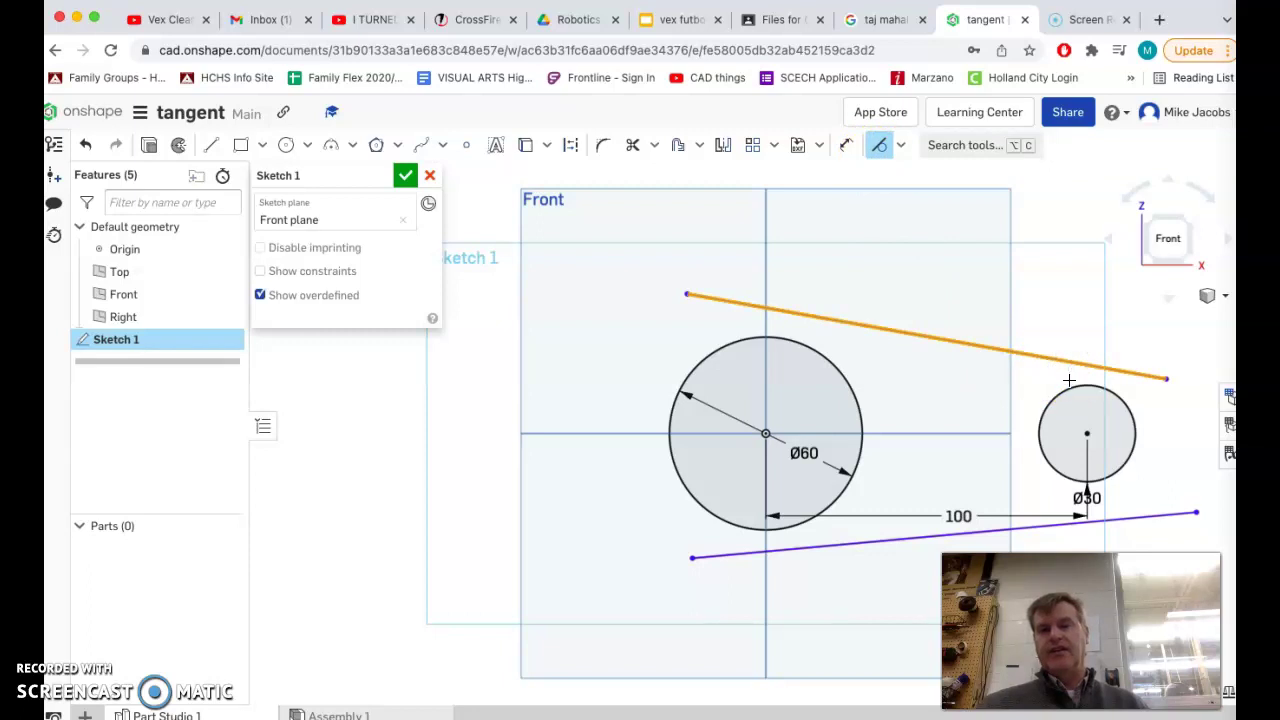
click(1071, 385)
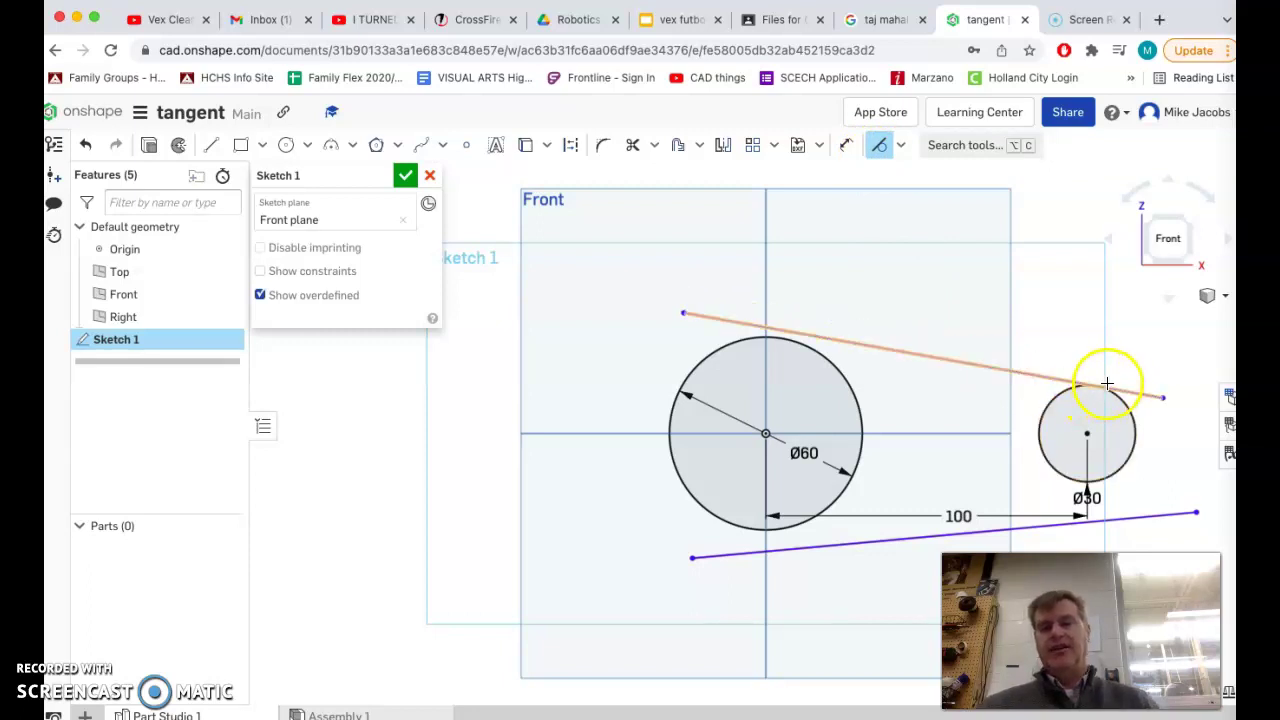
scroll(1112, 378, up, 3)
scroll(1115, 378, up, 5)
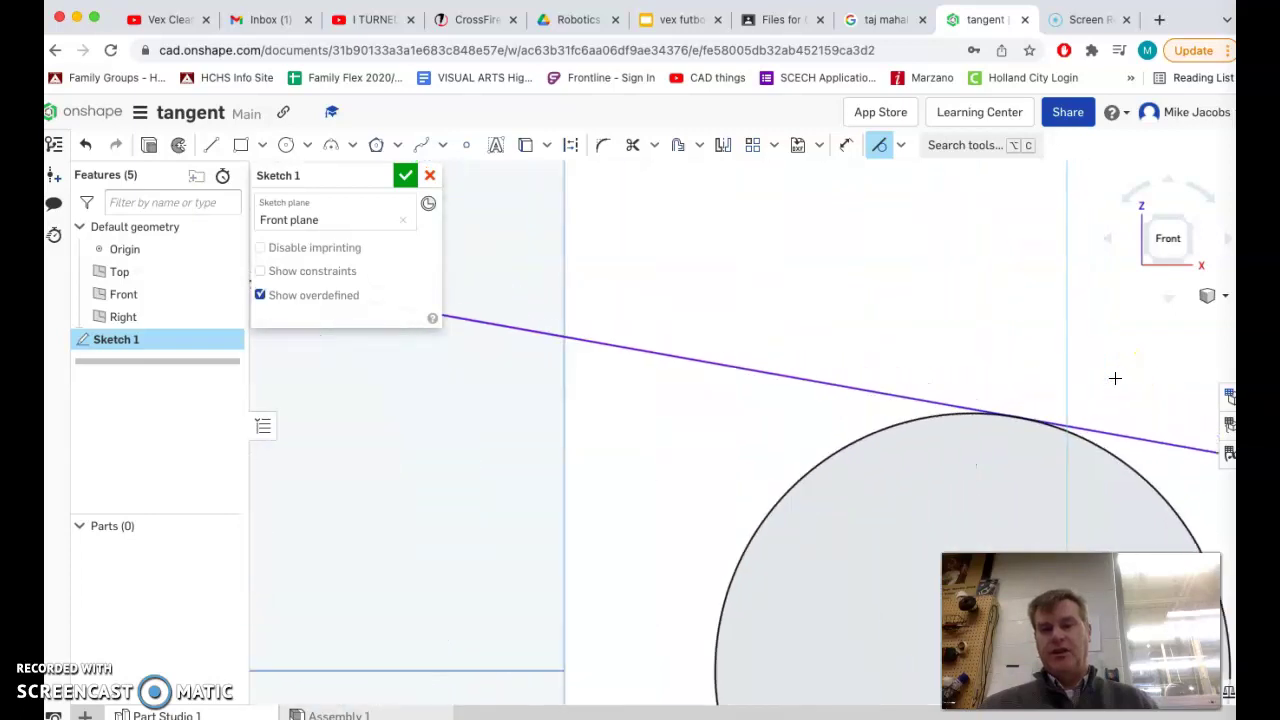
Apply a Tangent constraint between the upper line and the 60 mm circle.
scroll(1115, 378, down, 6)
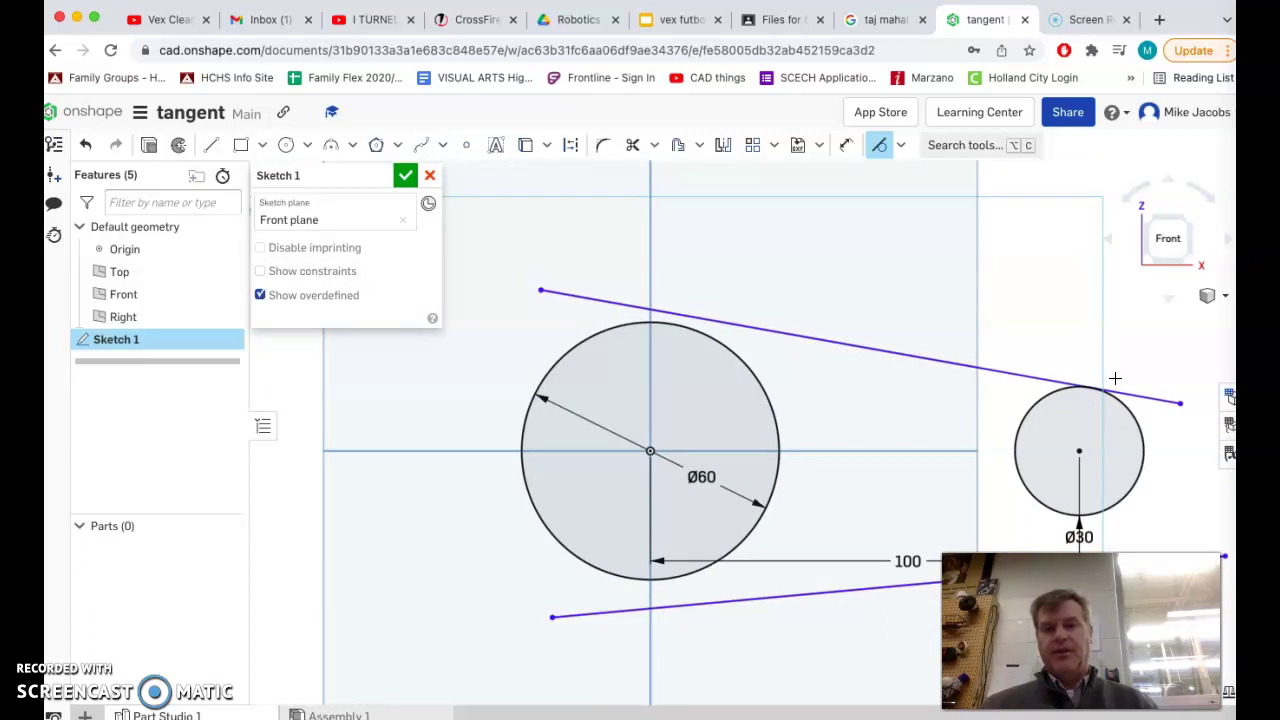
scroll(1115, 378, down, 5)
scroll(1115, 378, up, 6)
scroll(1115, 378, down, 6)
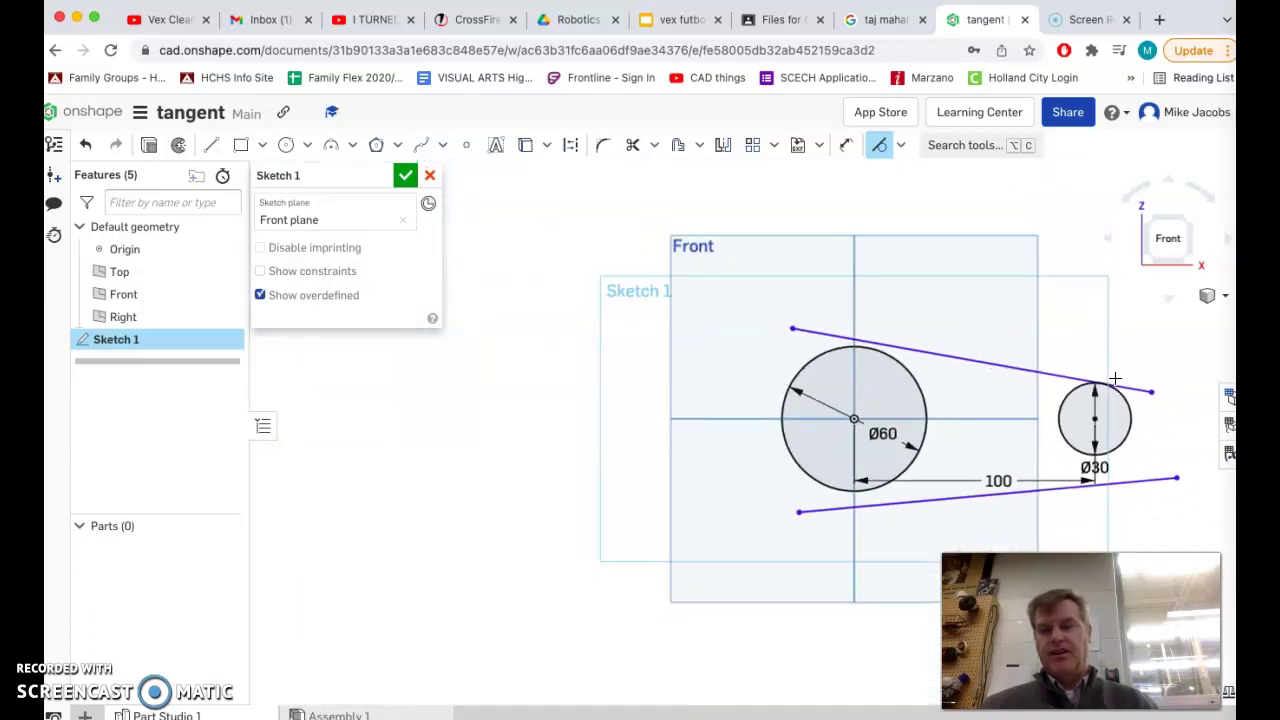
scroll(1115, 378, up, 2)
scroll(1115, 378, up, 1)
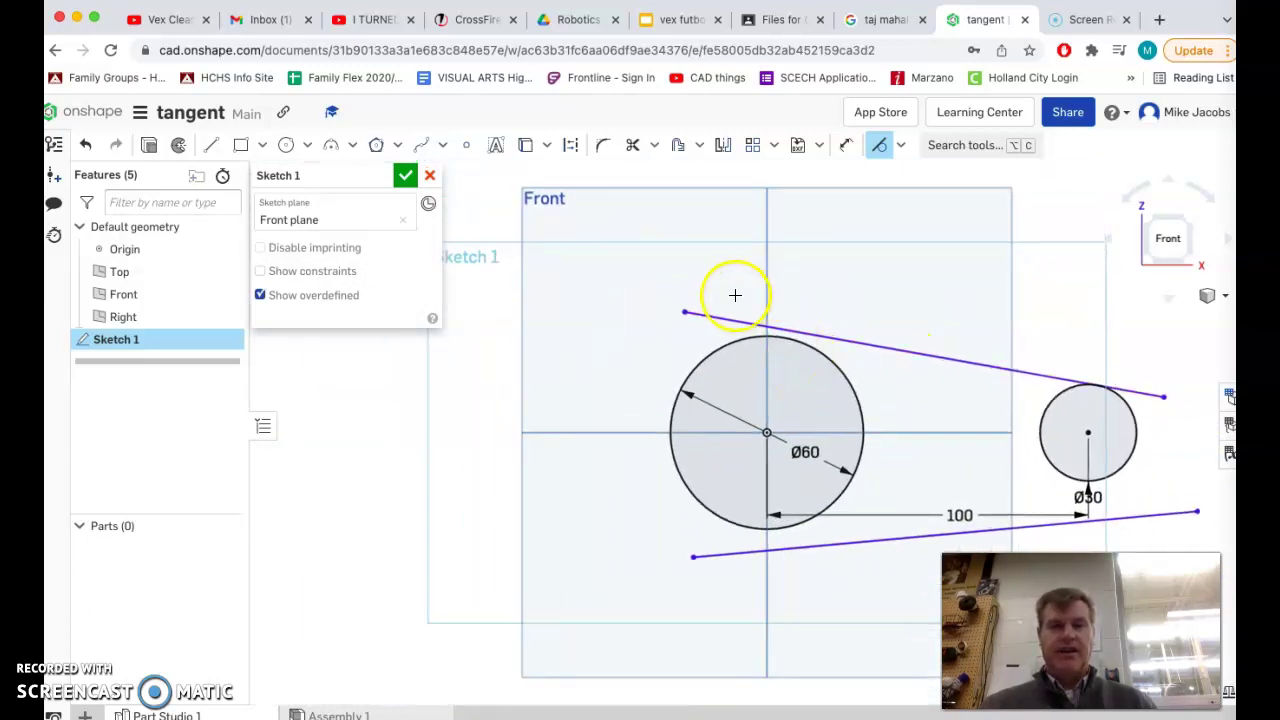
click(881, 150)
click(881, 150)
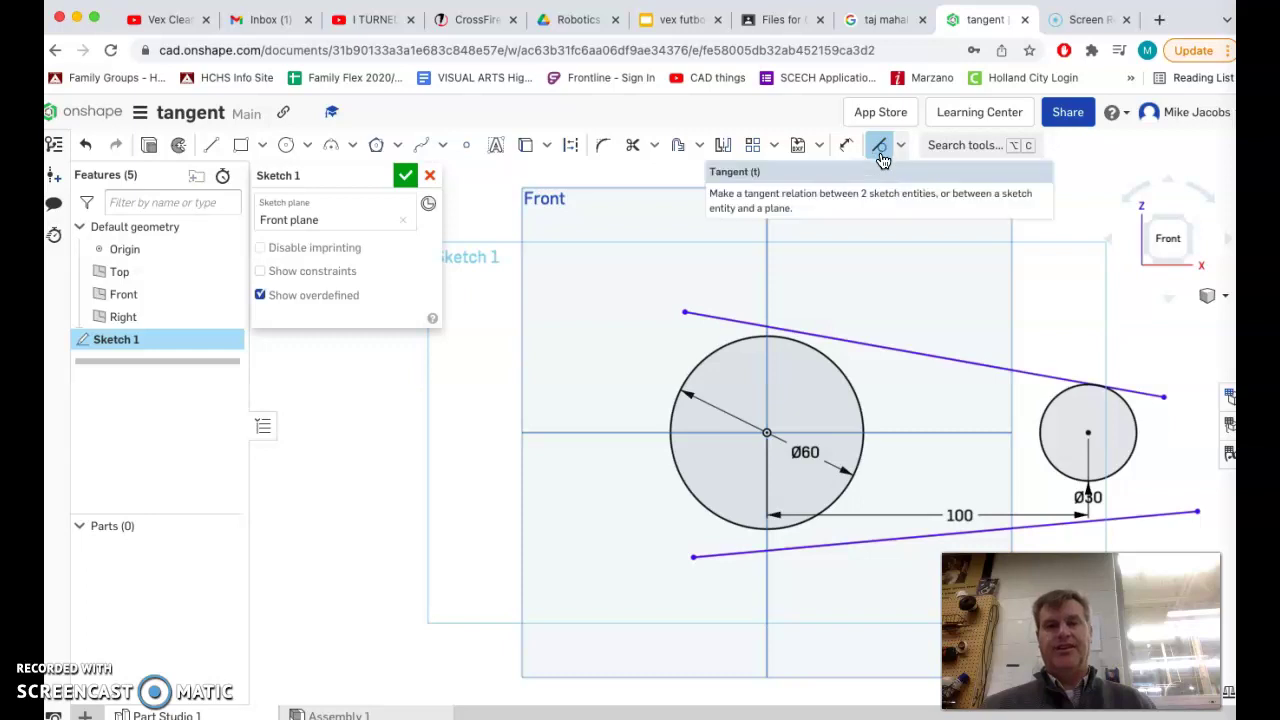
click(726, 312)
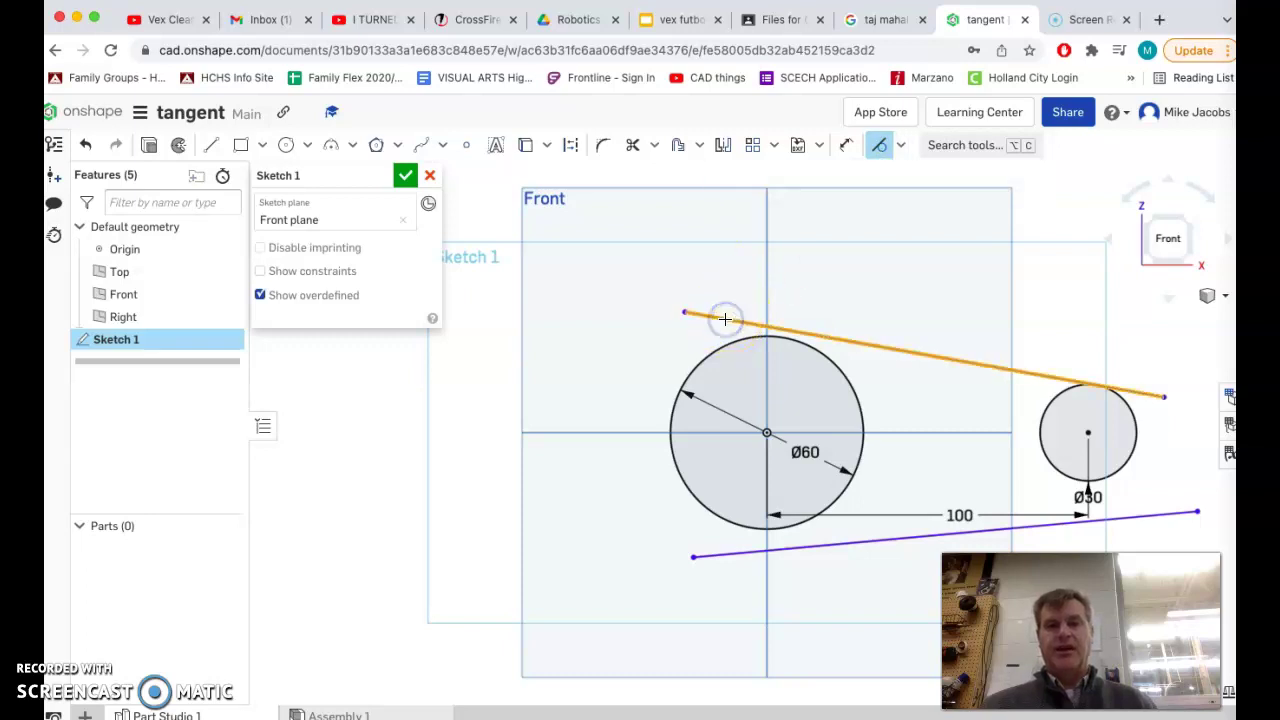
click(727, 346)
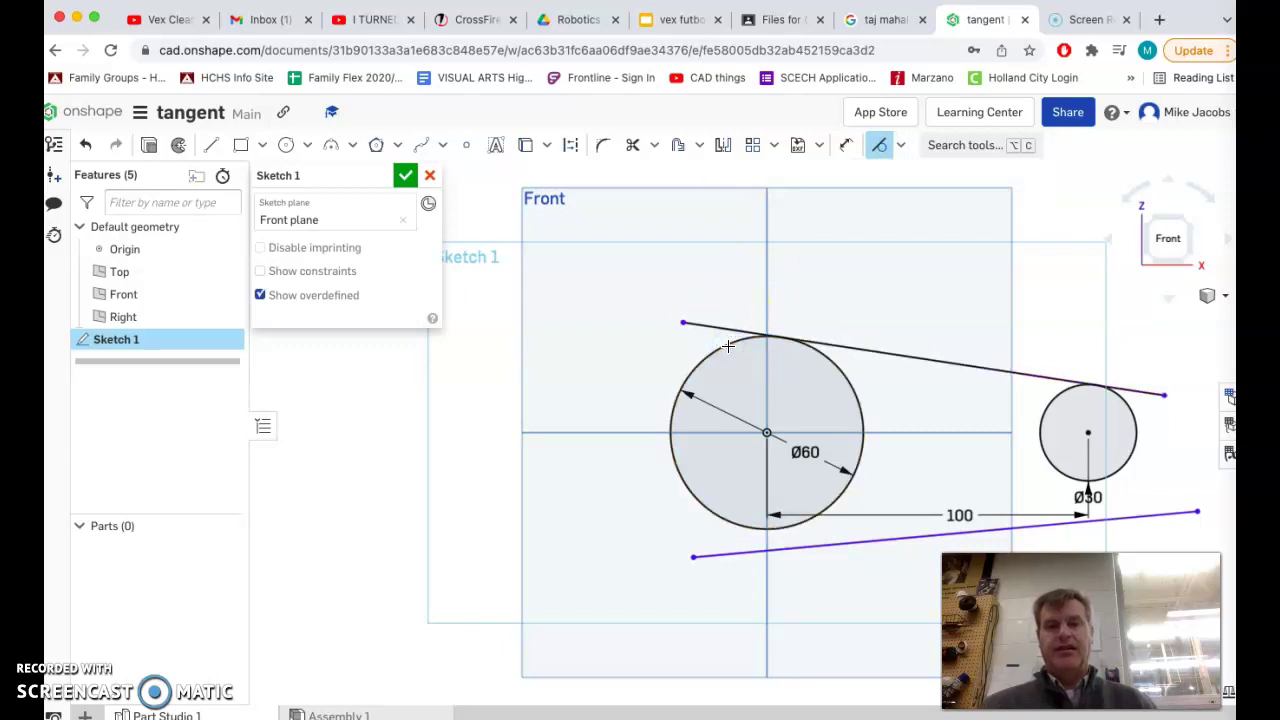
click(808, 345)
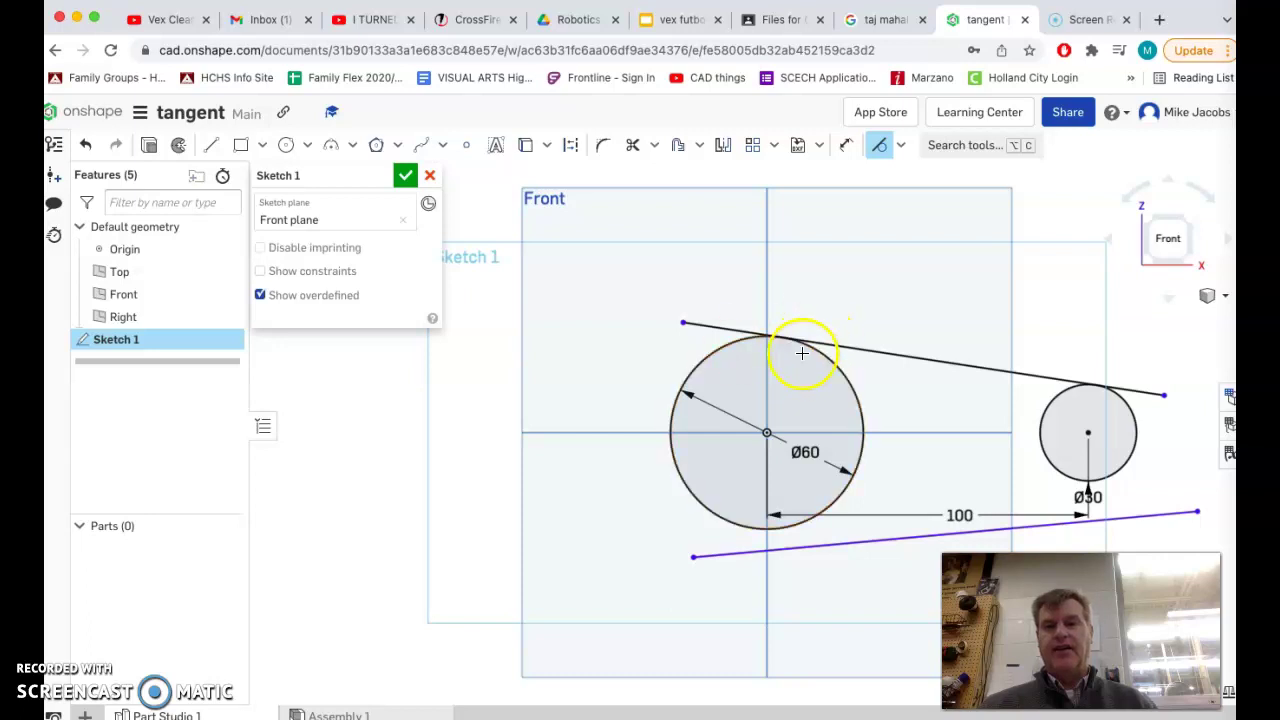
Apply Tangent constraints between the lower line and both the 60 mm and 30 mm circles.
click(807, 548)
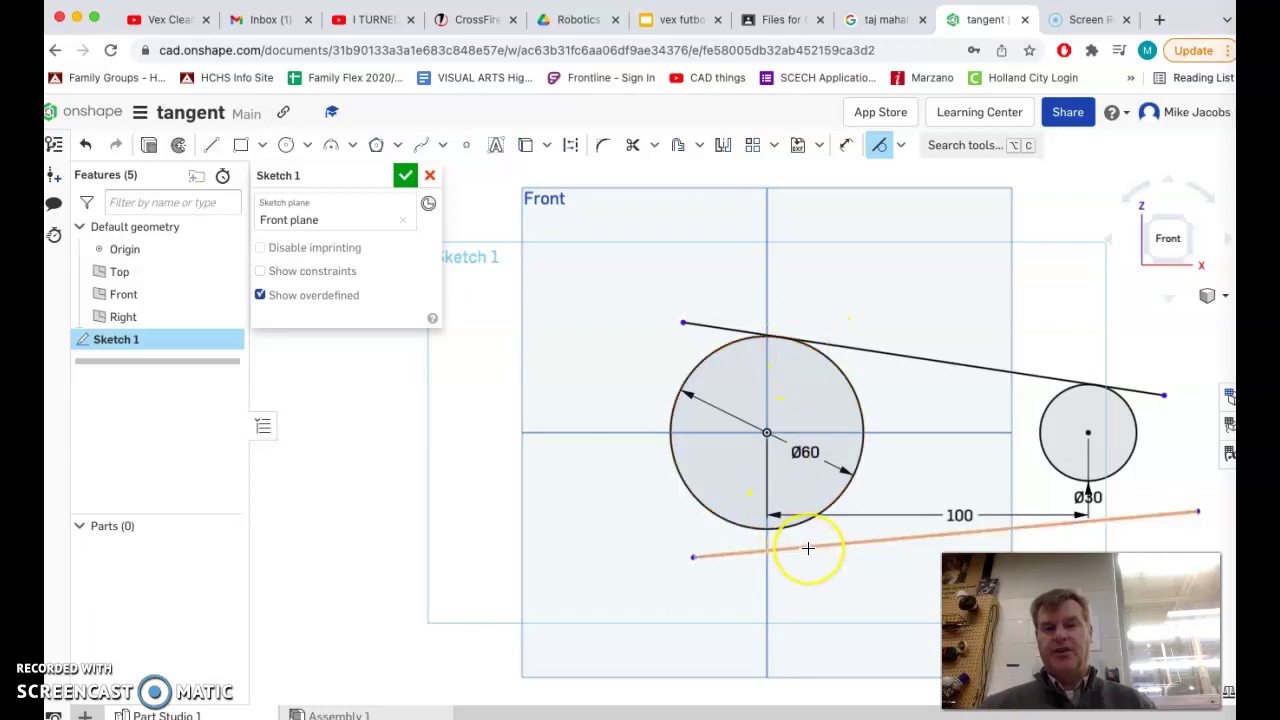
click(808, 548)
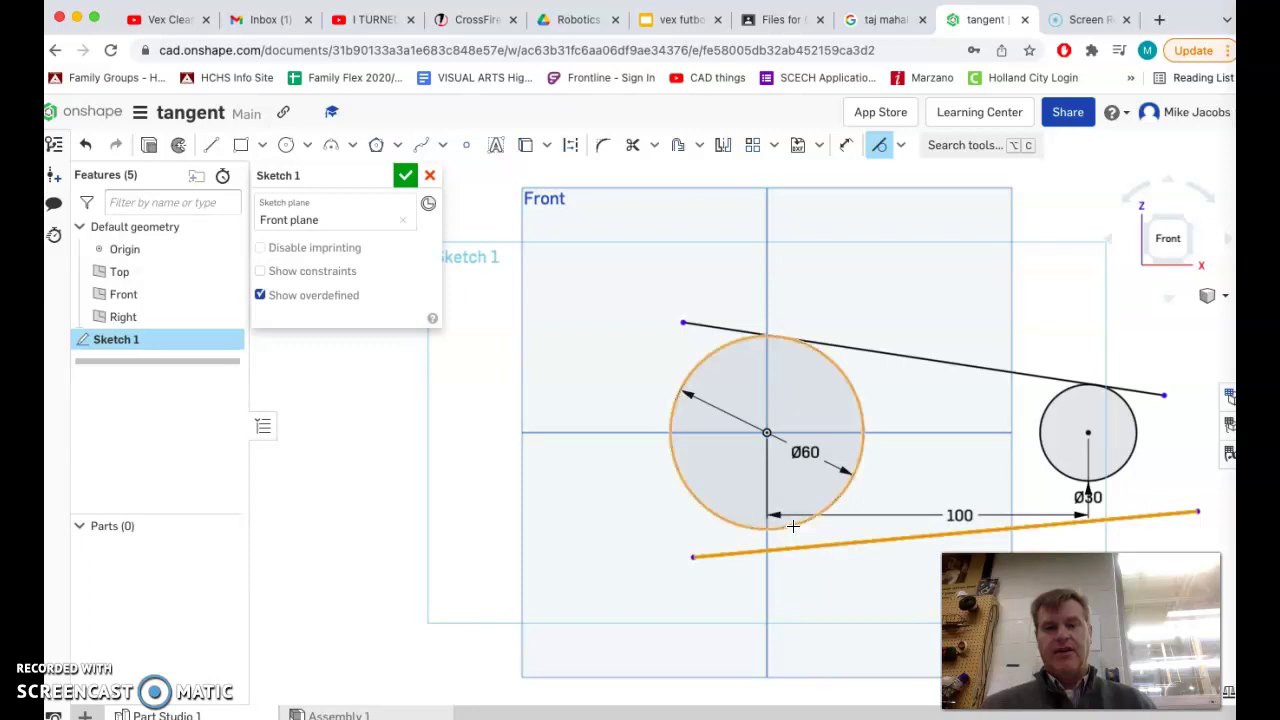
click(792, 527)
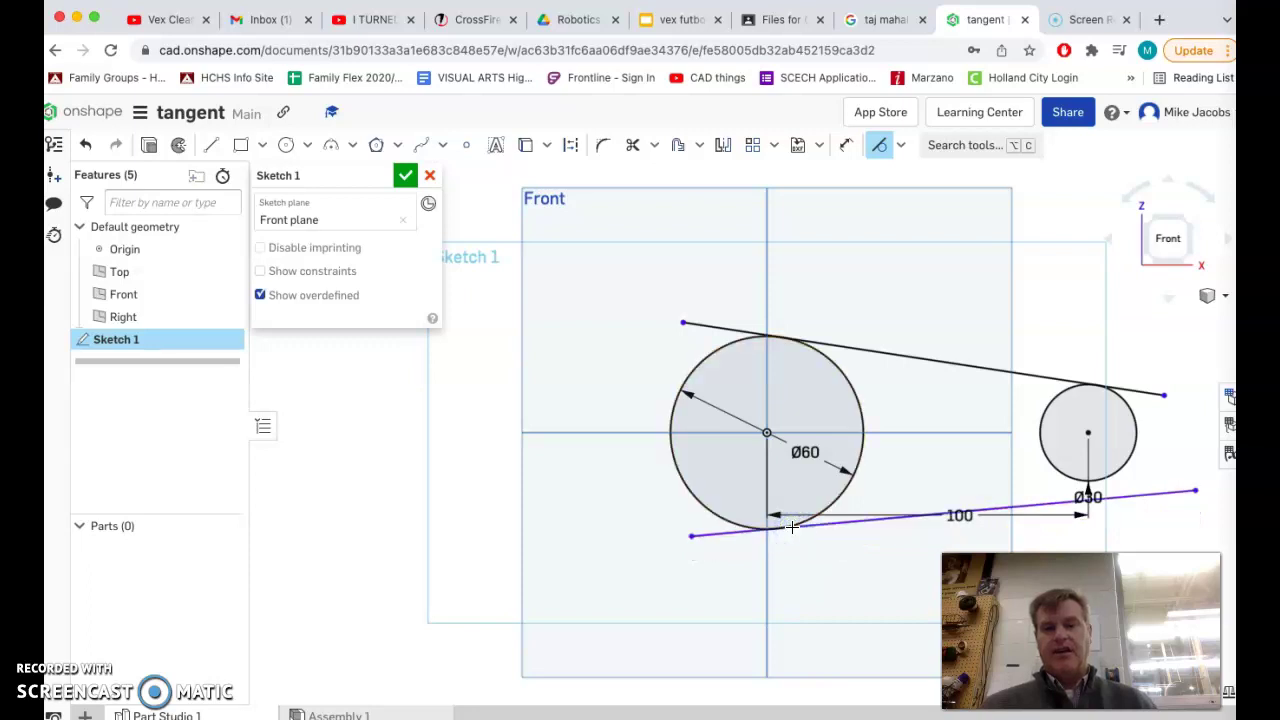
click(1132, 493)
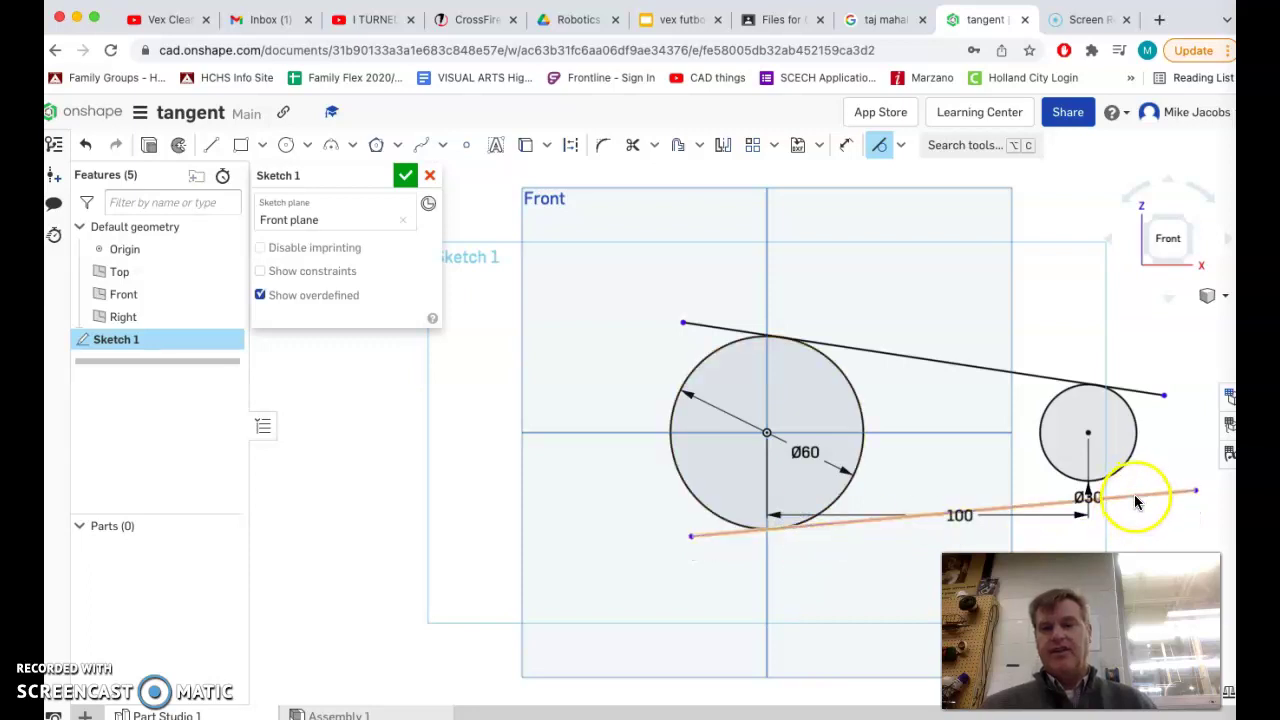
click(1118, 480)
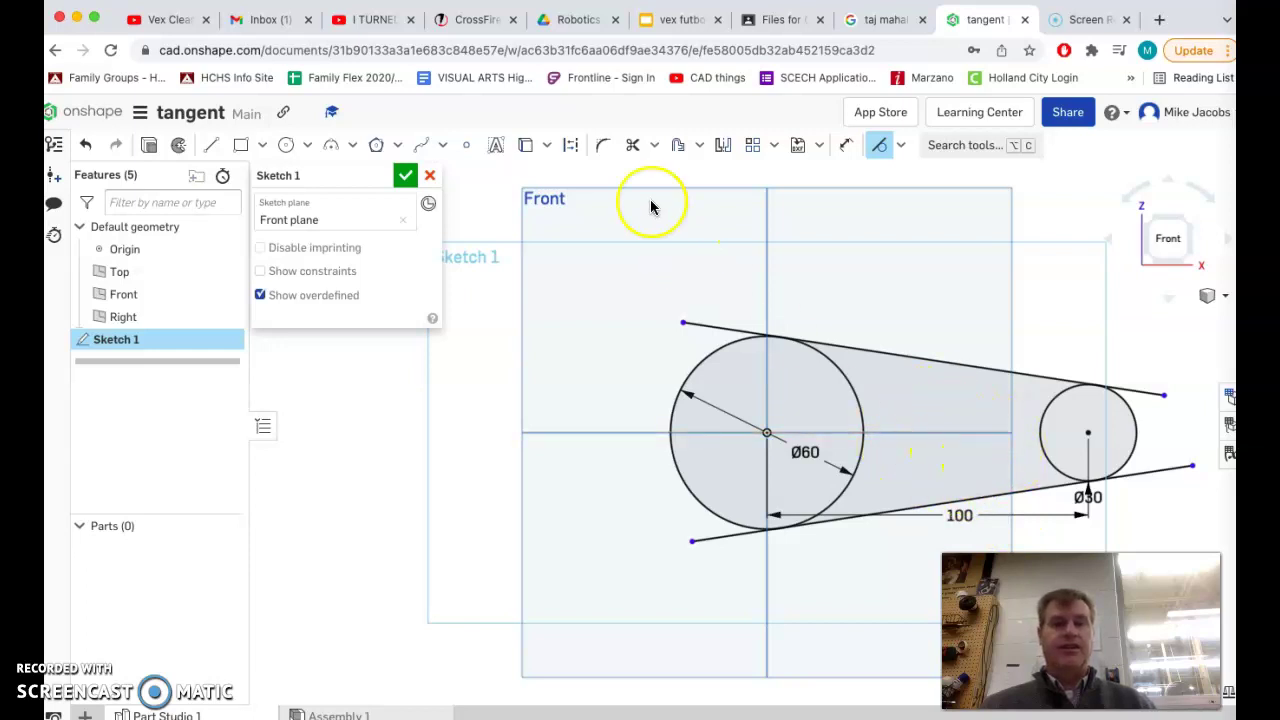
Trim away the inner arcs of both circles and the line ends extending past the tangent points.
click(636, 152)
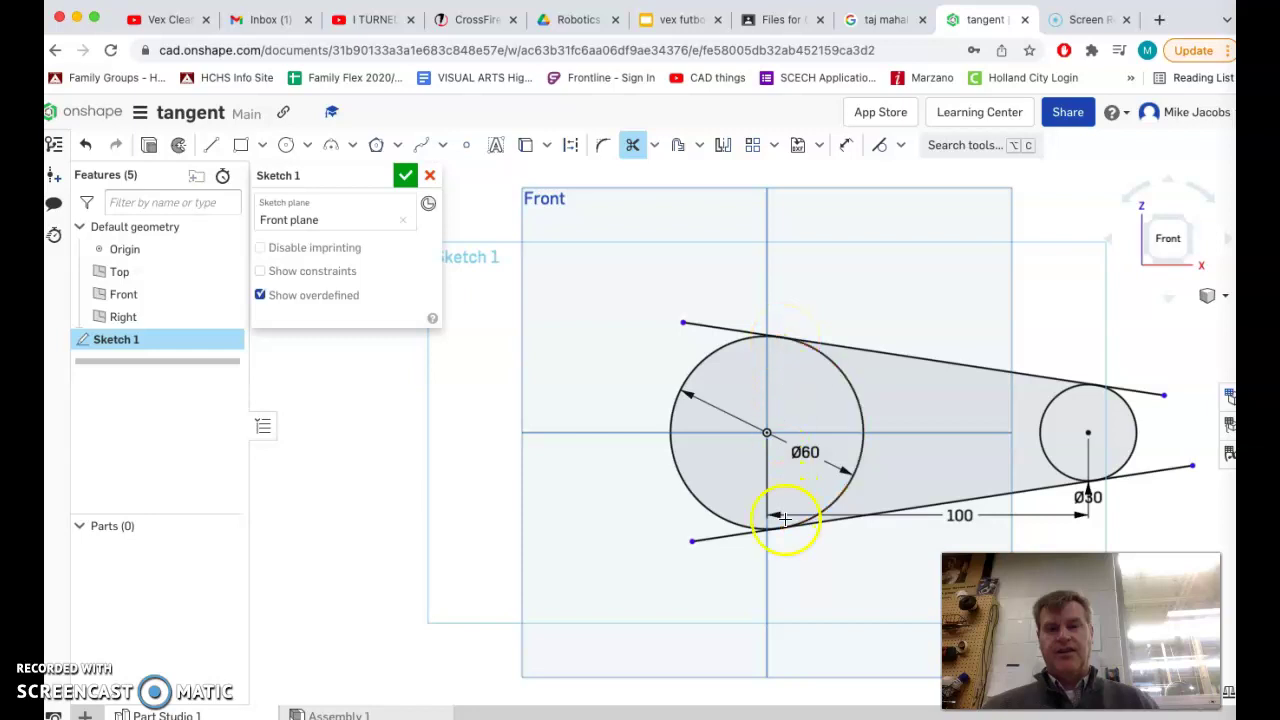
click(861, 445)
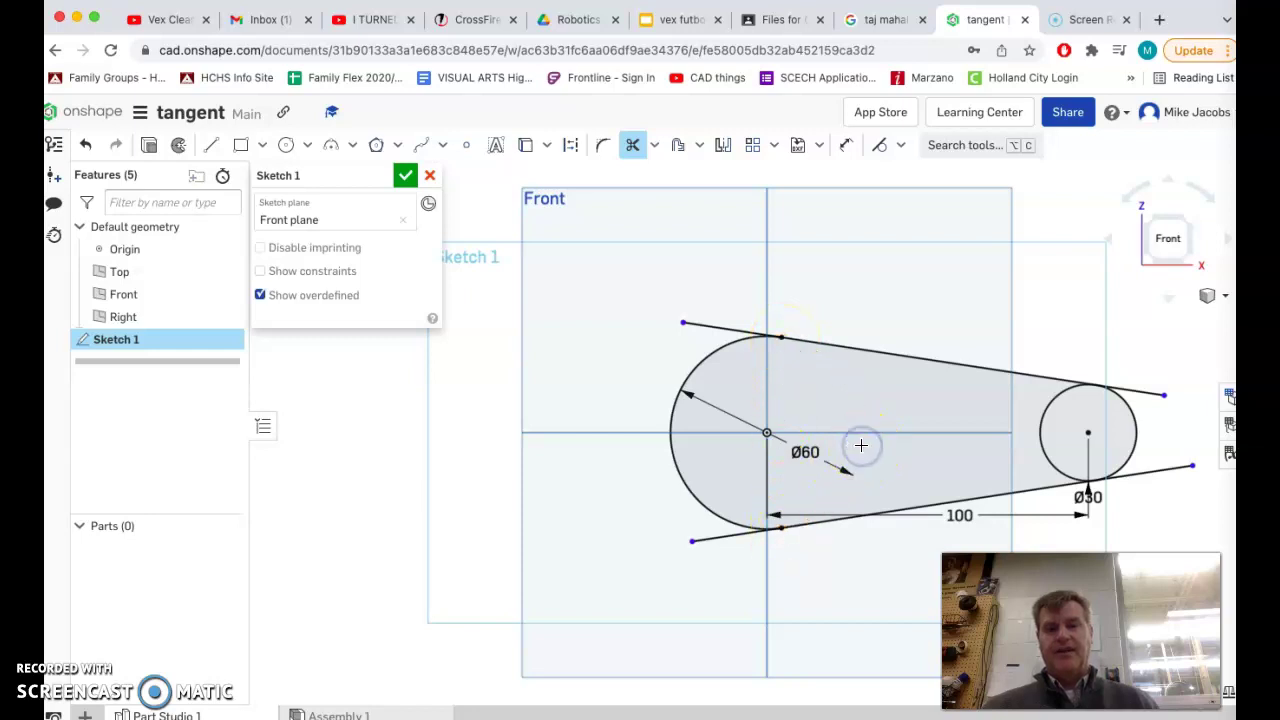
click(1040, 438)
click(1144, 393)
click(1159, 469)
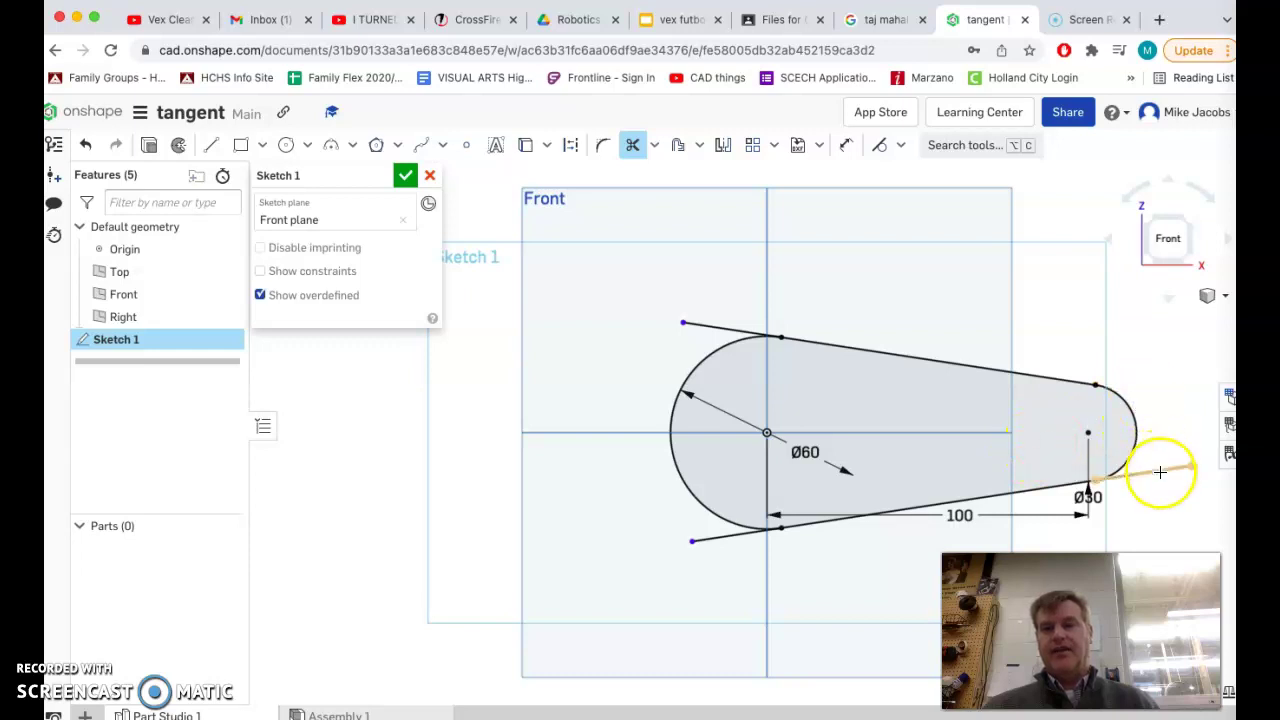
click(715, 540)
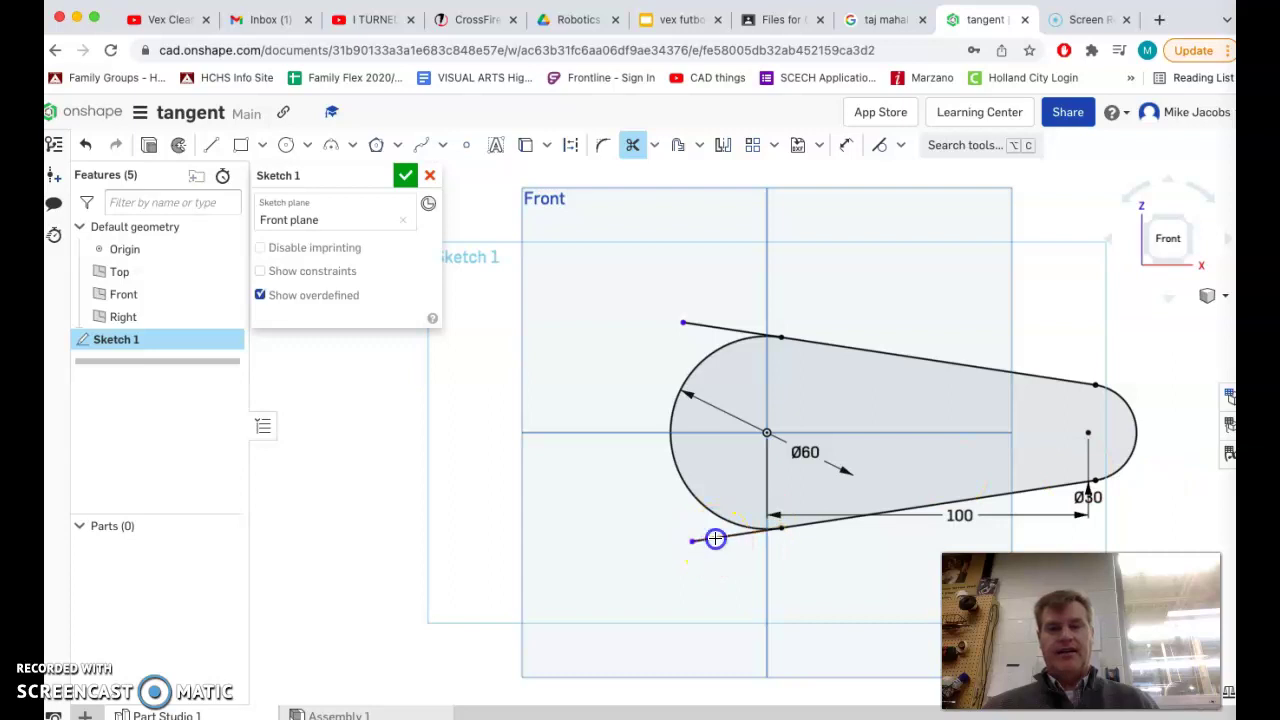
click(708, 325)
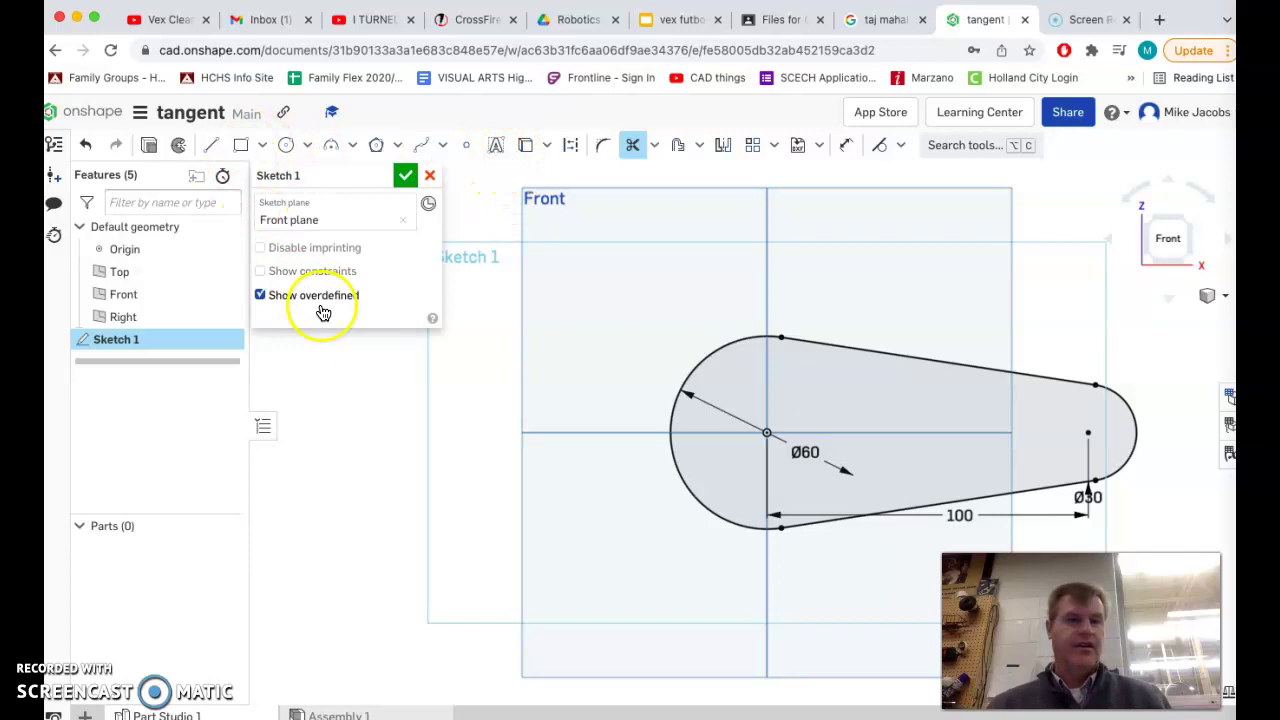
Finish the sketch and extrude its closed profile as a new solid with a blind depth of 25 mm.
click(149, 145)
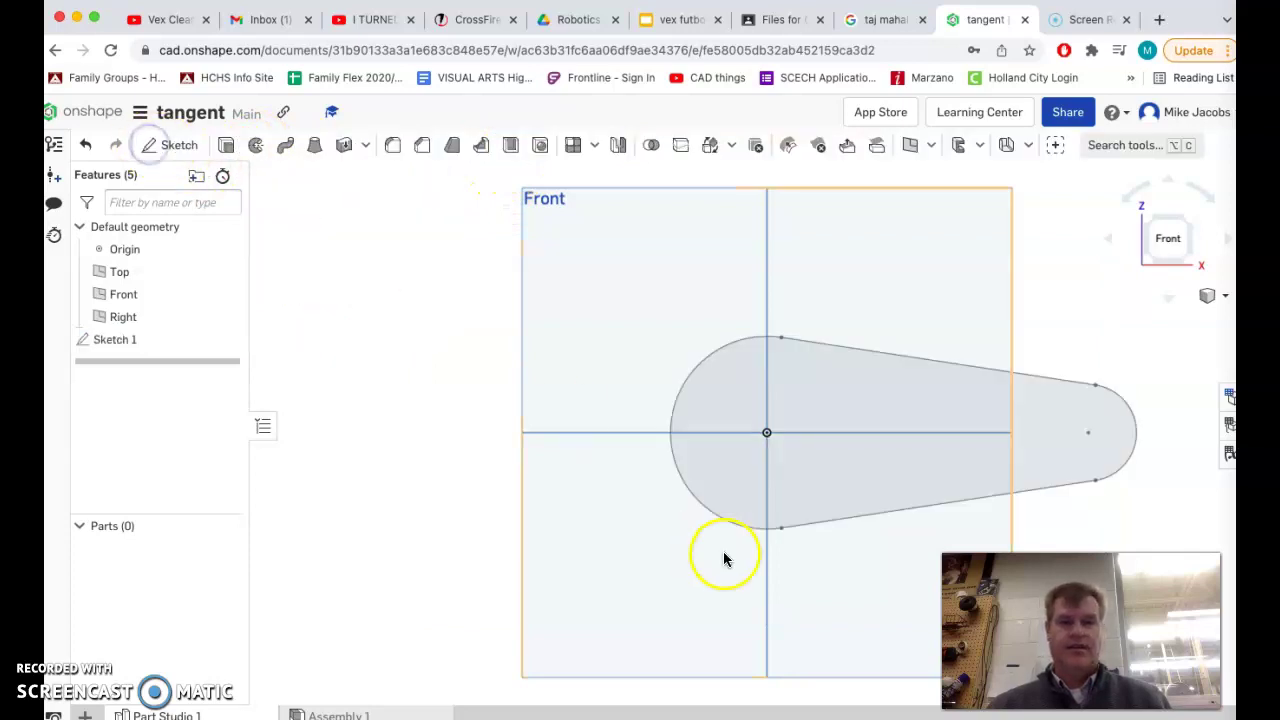
key(shift+e)
right_drag(629, 536, 630, 494)
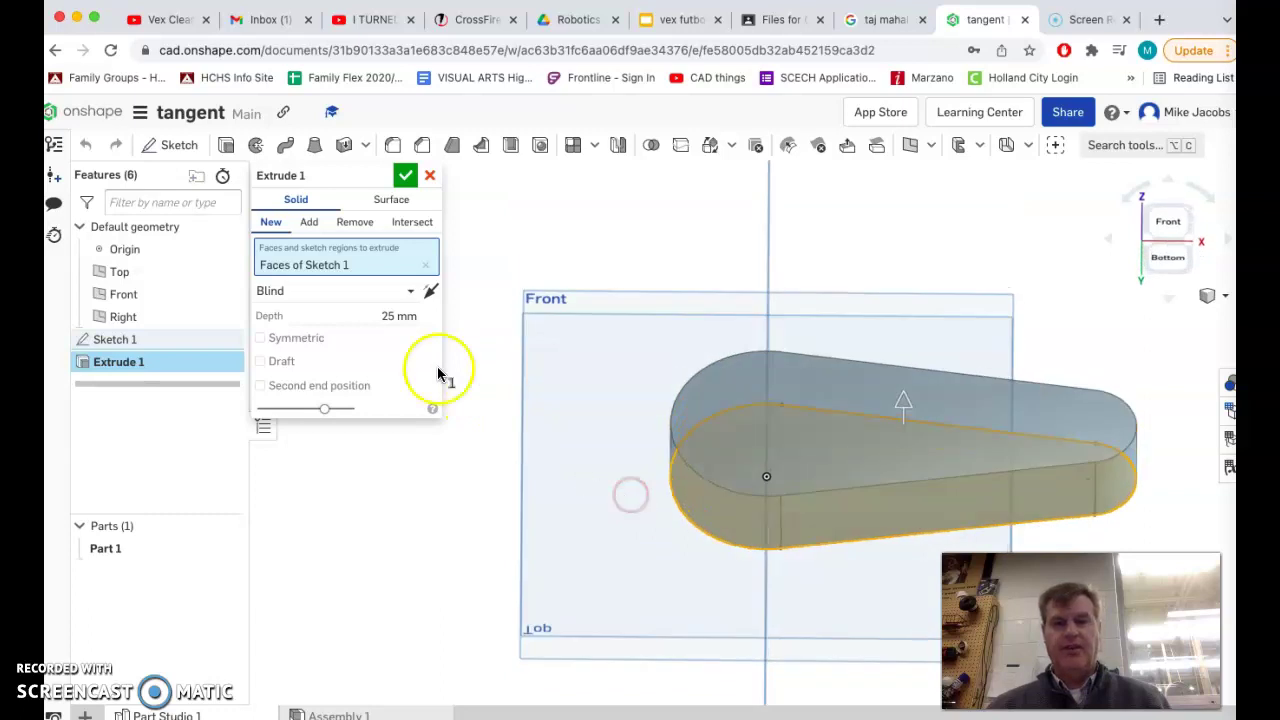
click(405, 176)
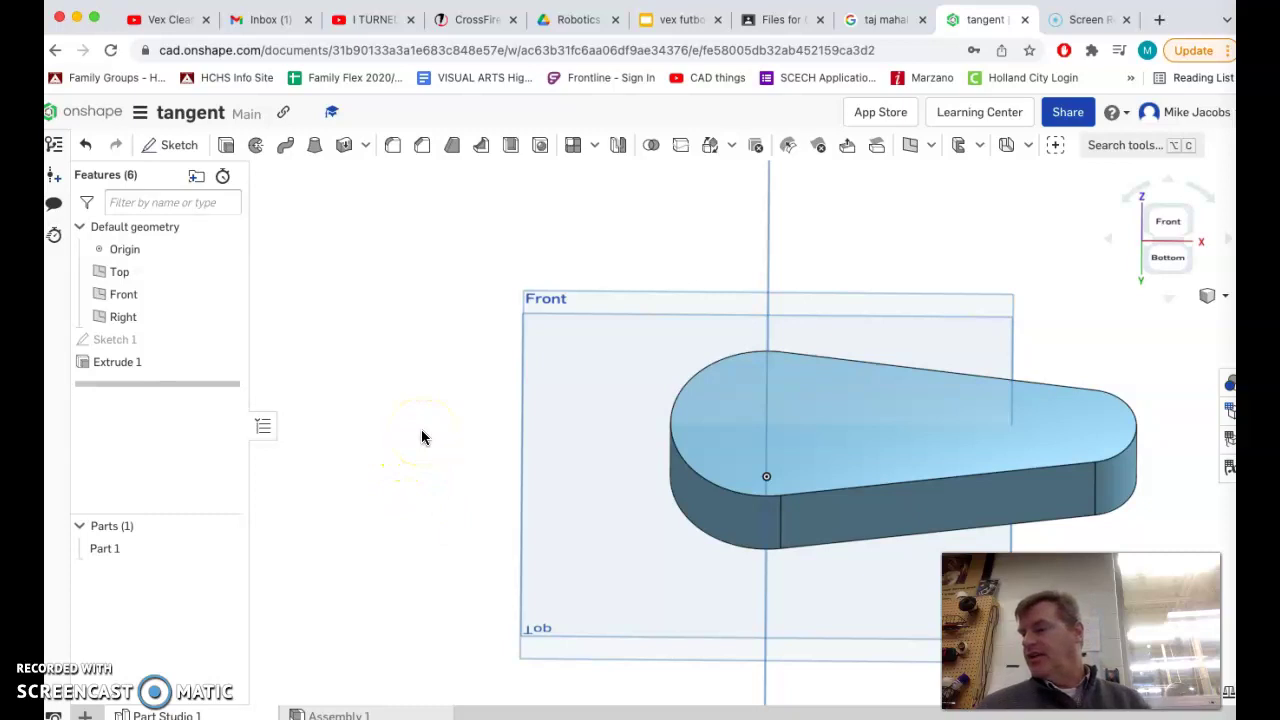
Return to the document list and create a new document named chess 2.
click(88, 113)
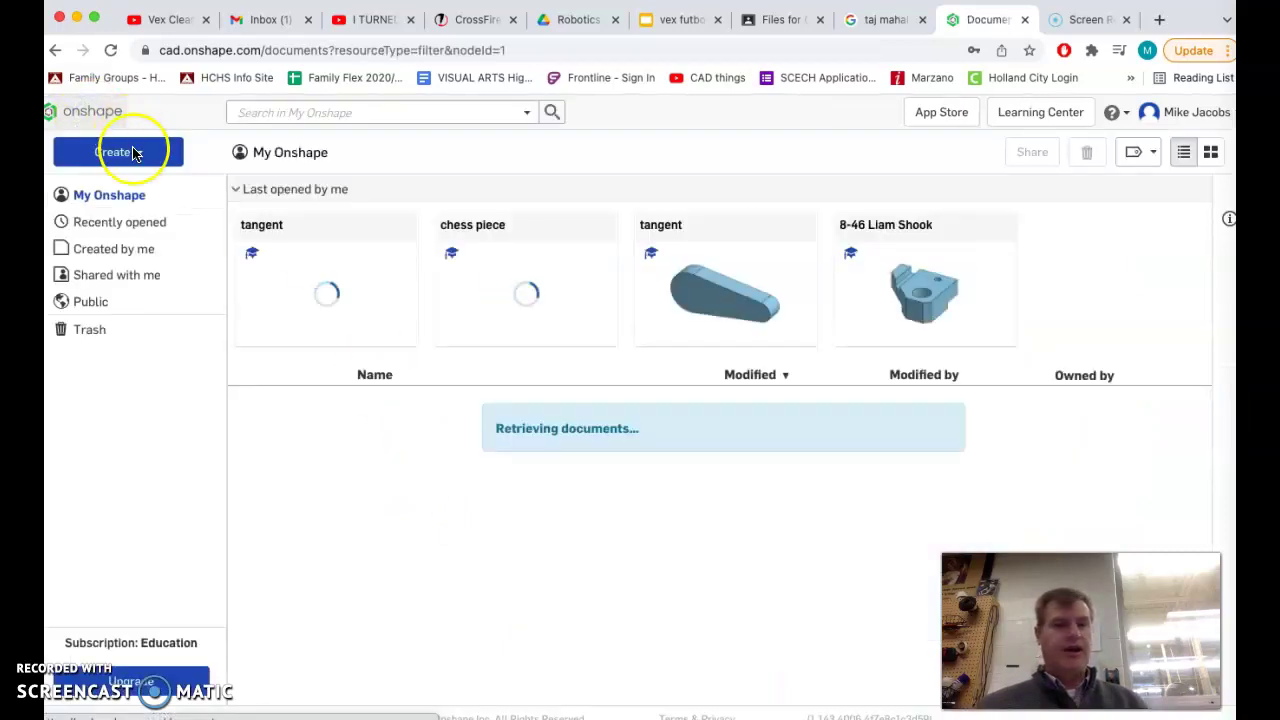
click(110, 155)
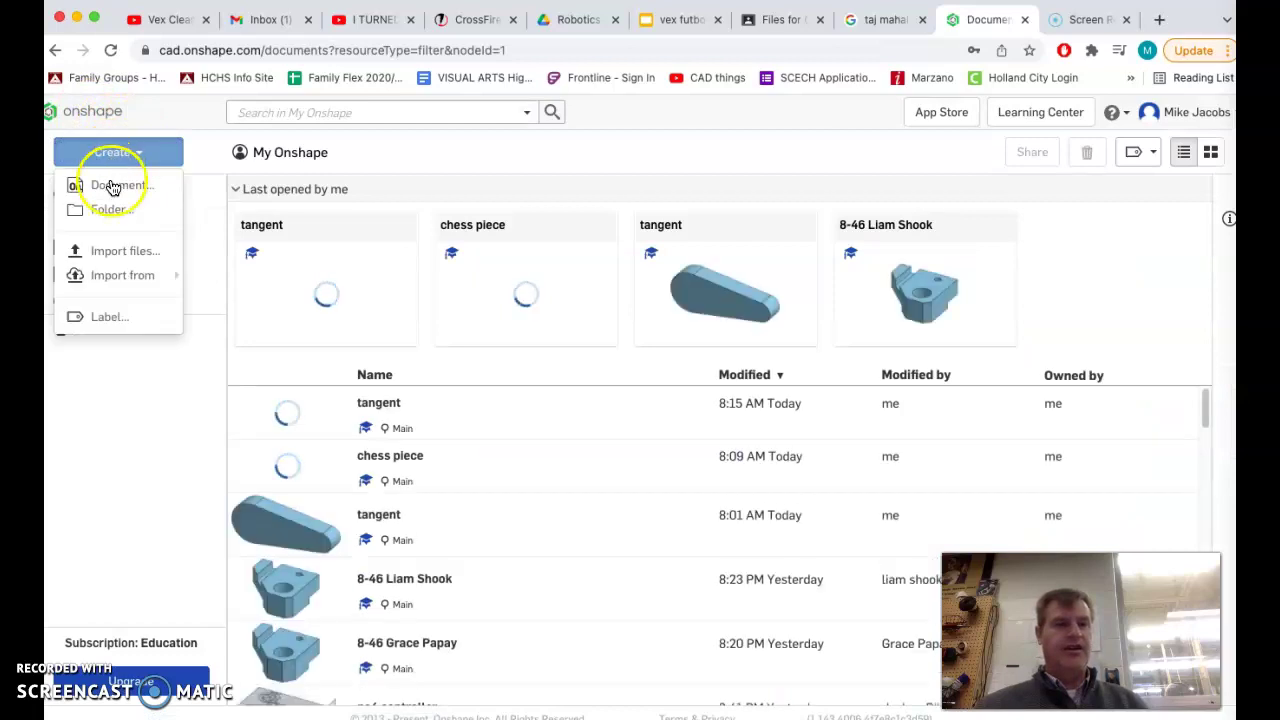
click(113, 188)
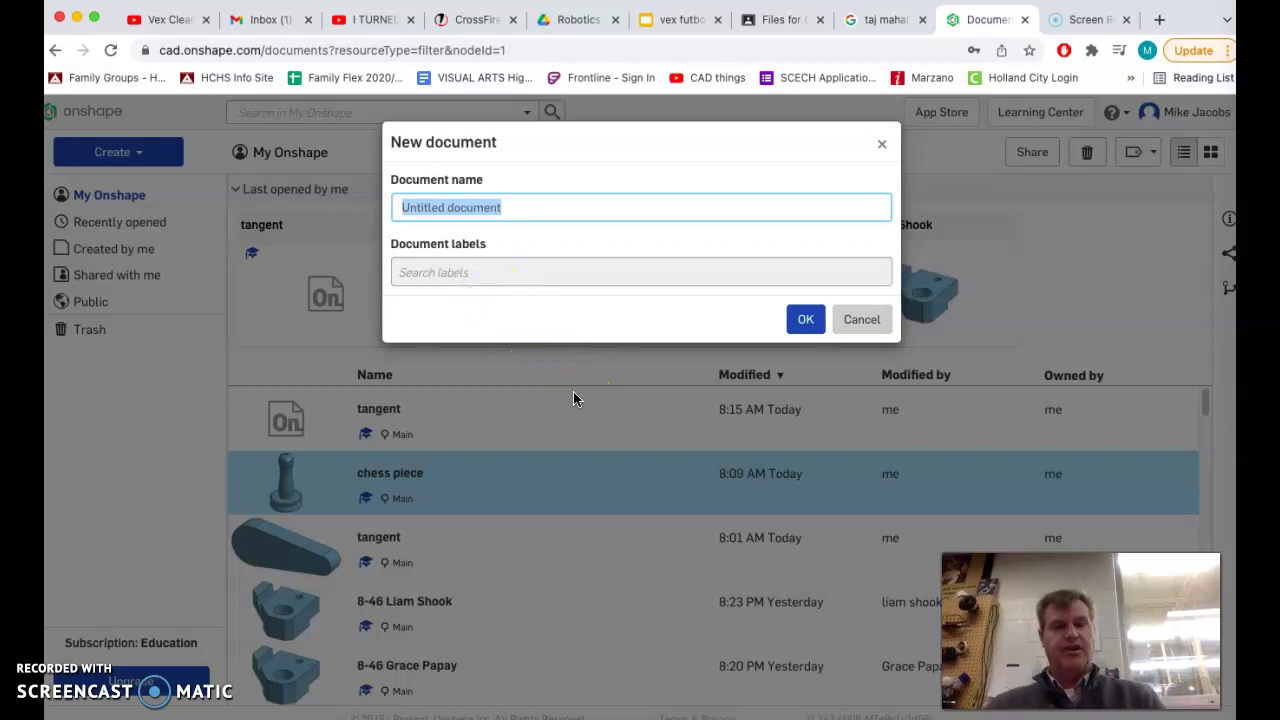
text(chess)
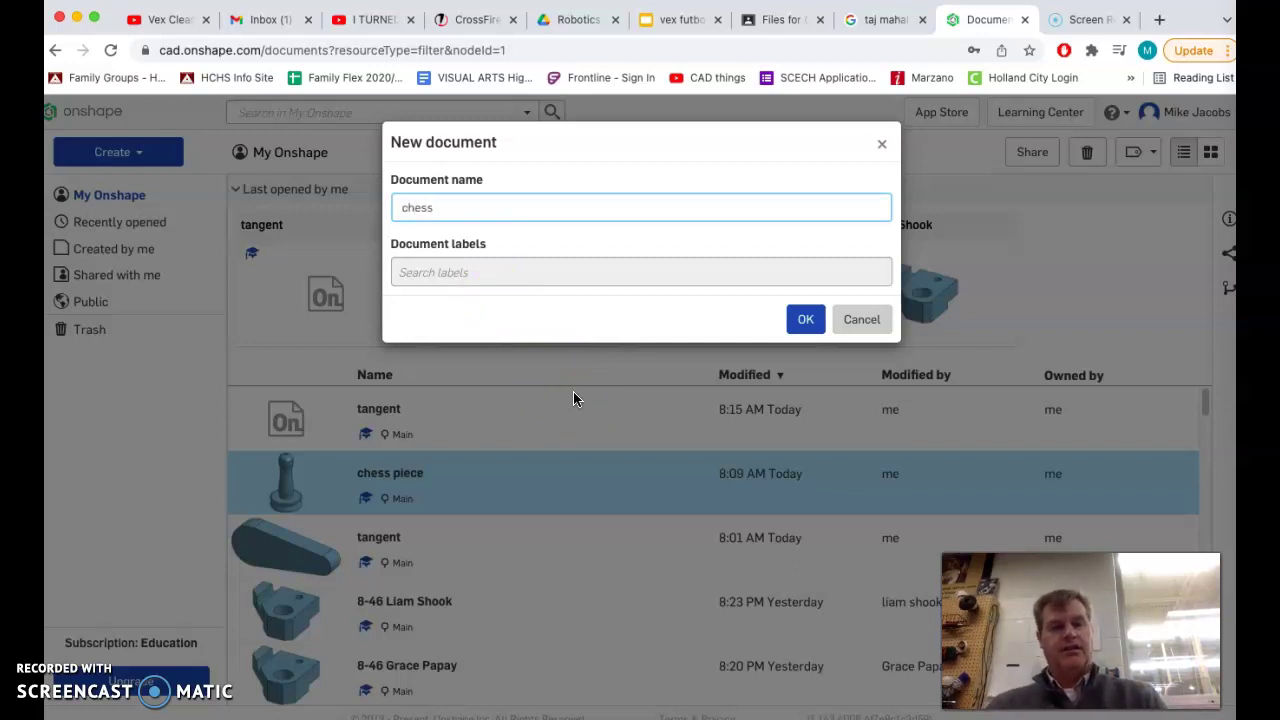
click(810, 320)
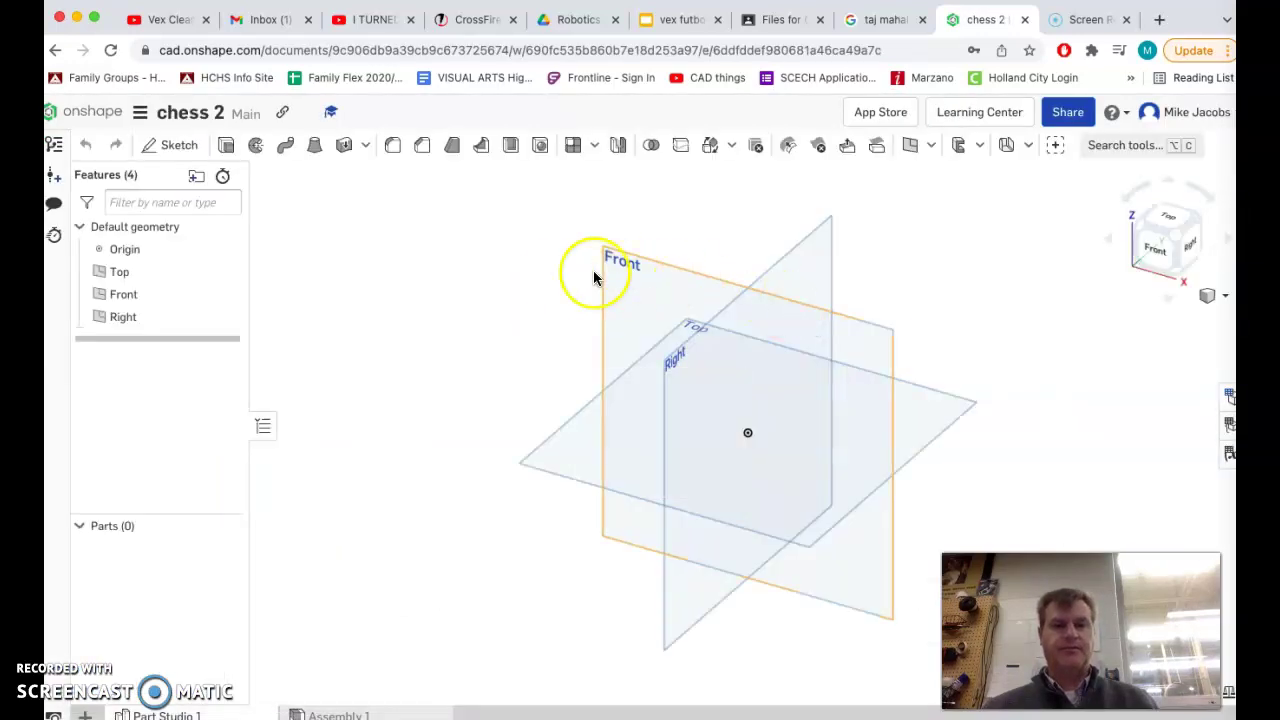
Review the workspace units and accept inch as the default length unit.
click(168, 146)
click(140, 113)
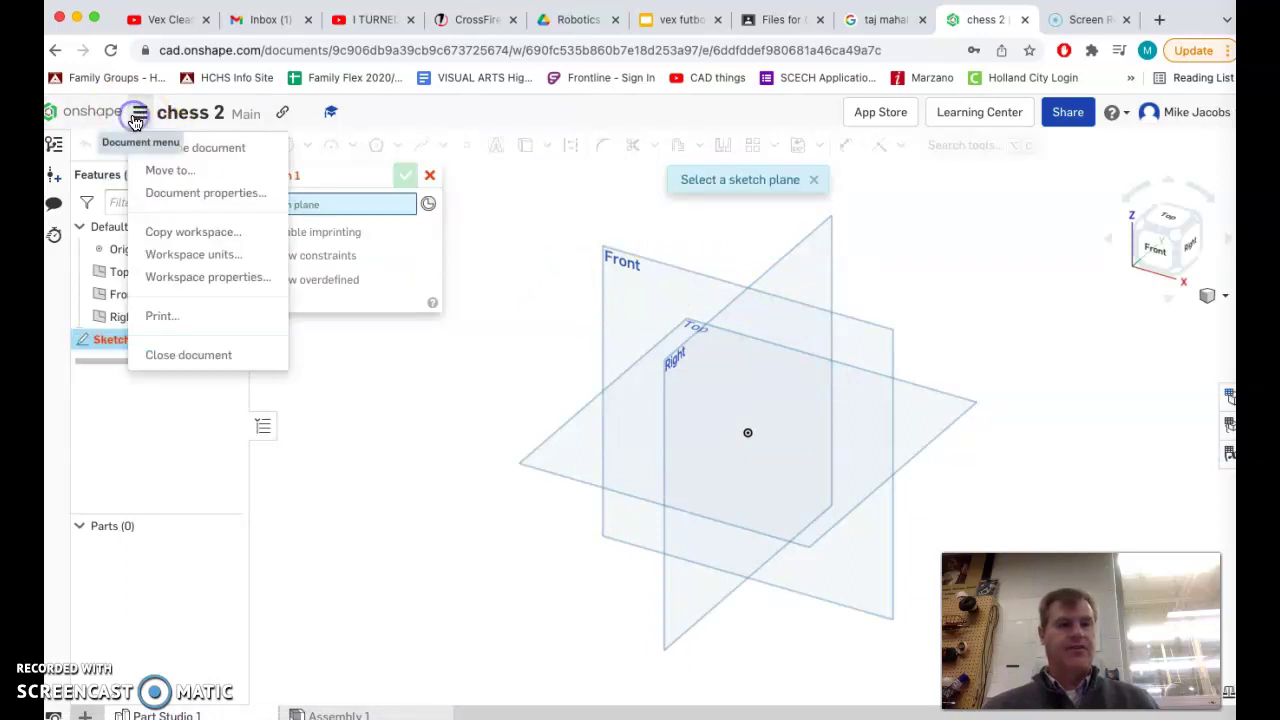
click(208, 256)
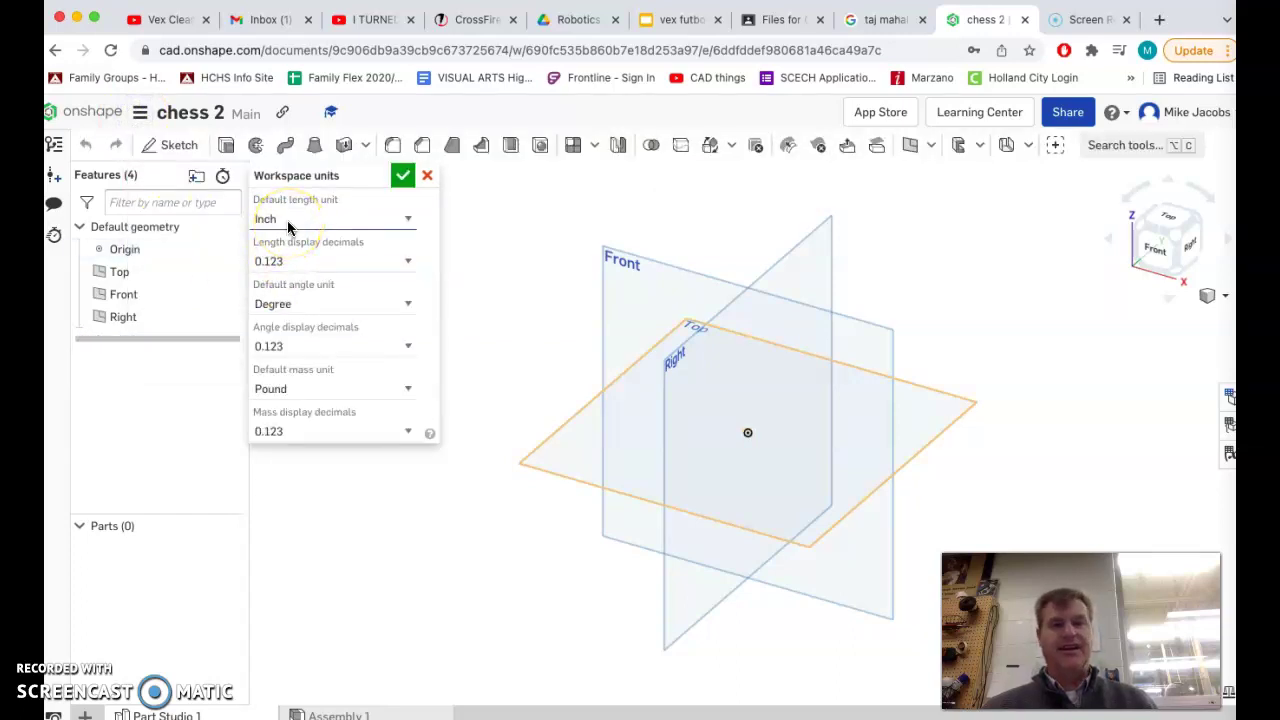
click(402, 177)
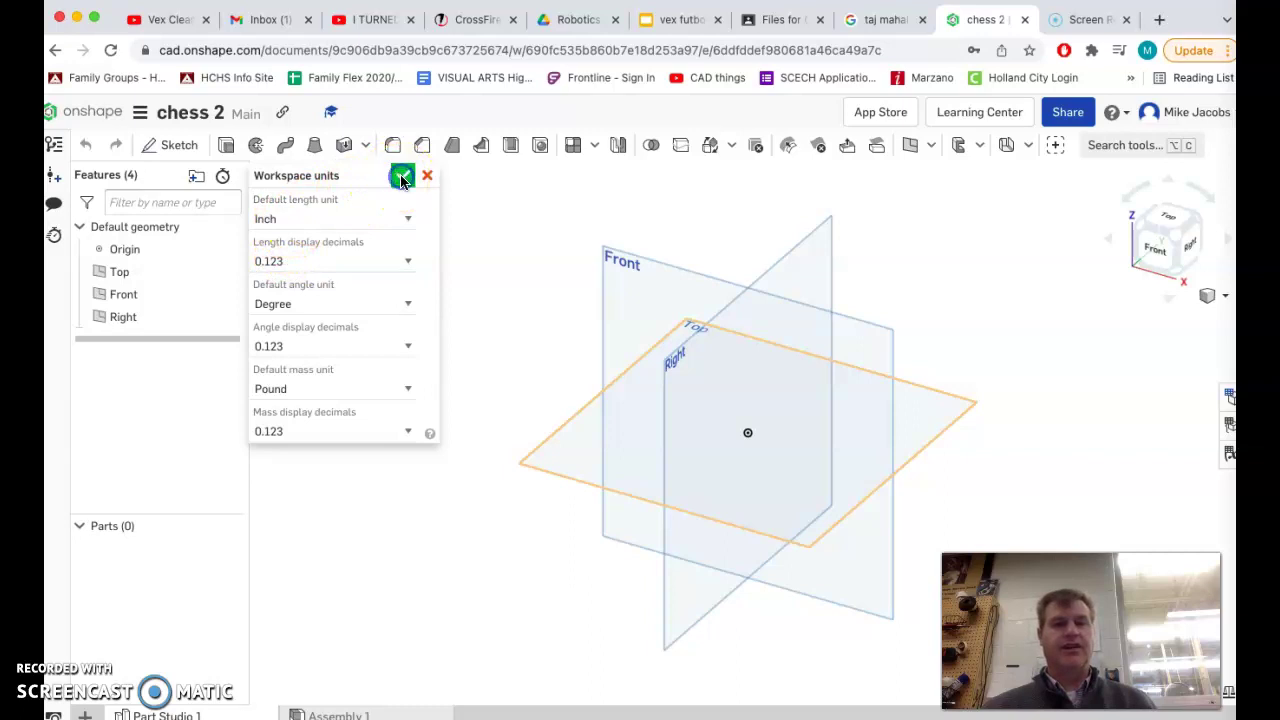
Orient the model to the Front view and start a sketch on the Front plane.
click(1154, 252)
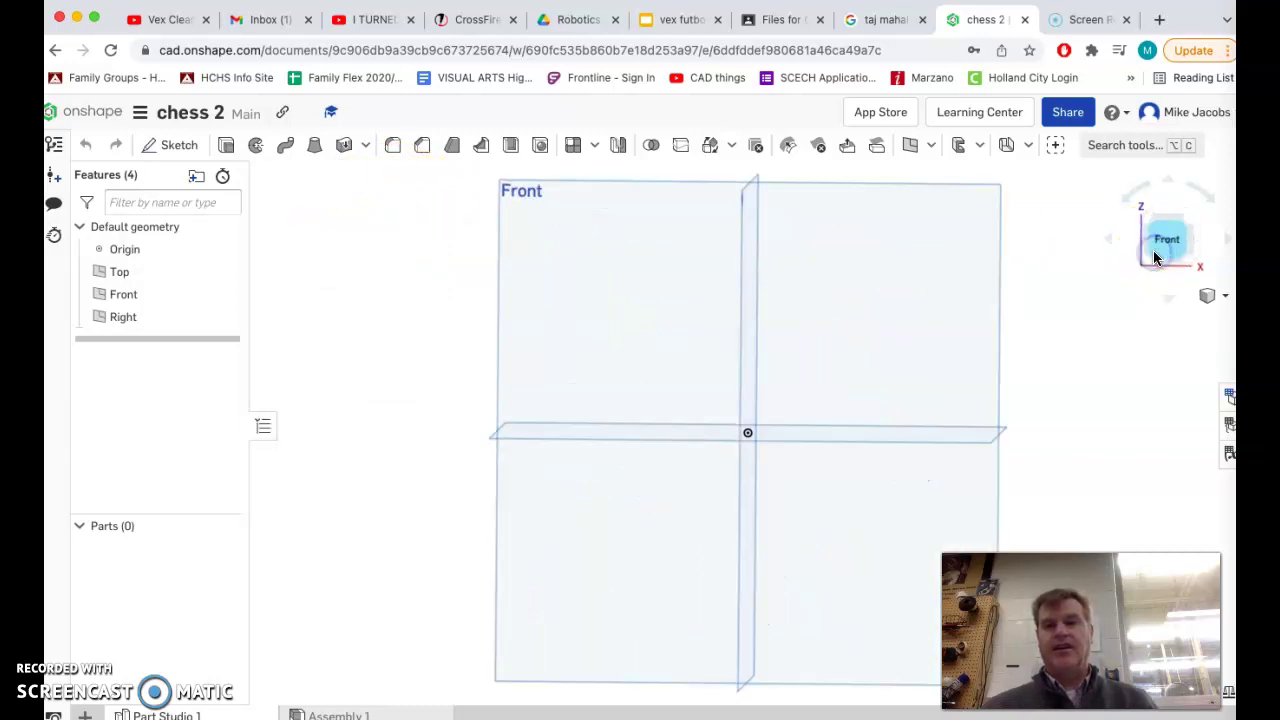
click(165, 150)
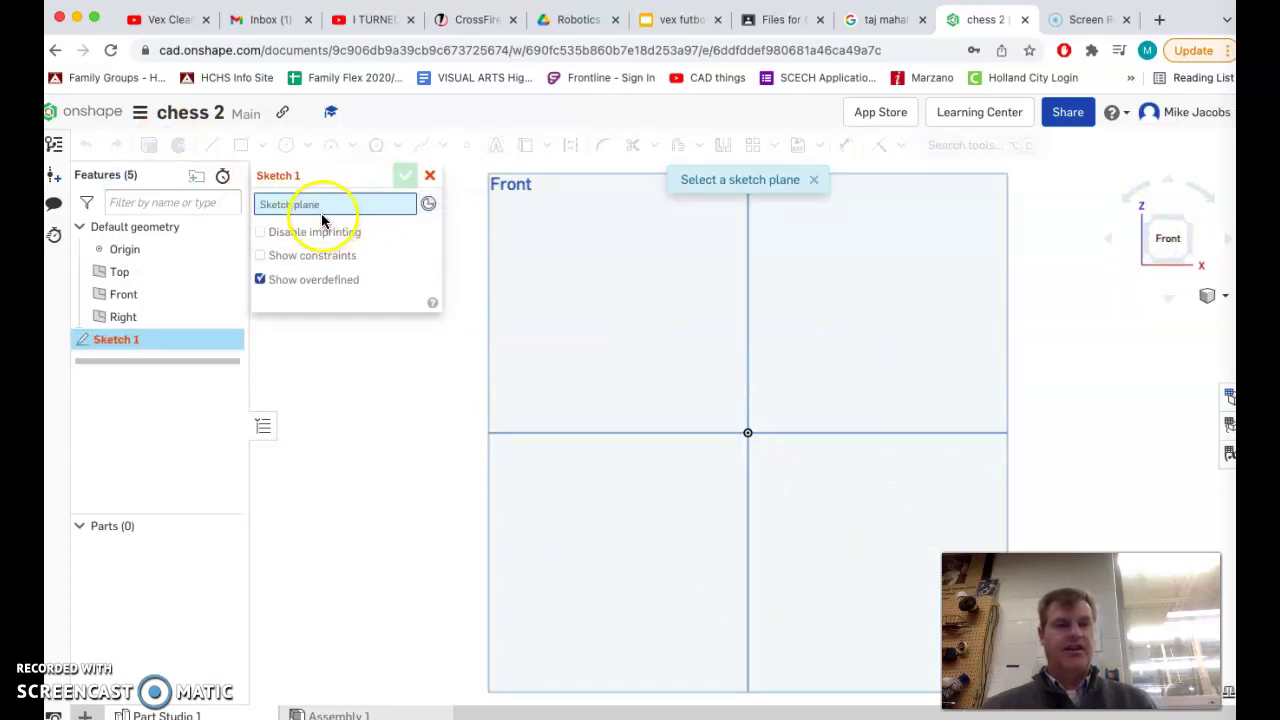
click(508, 187)
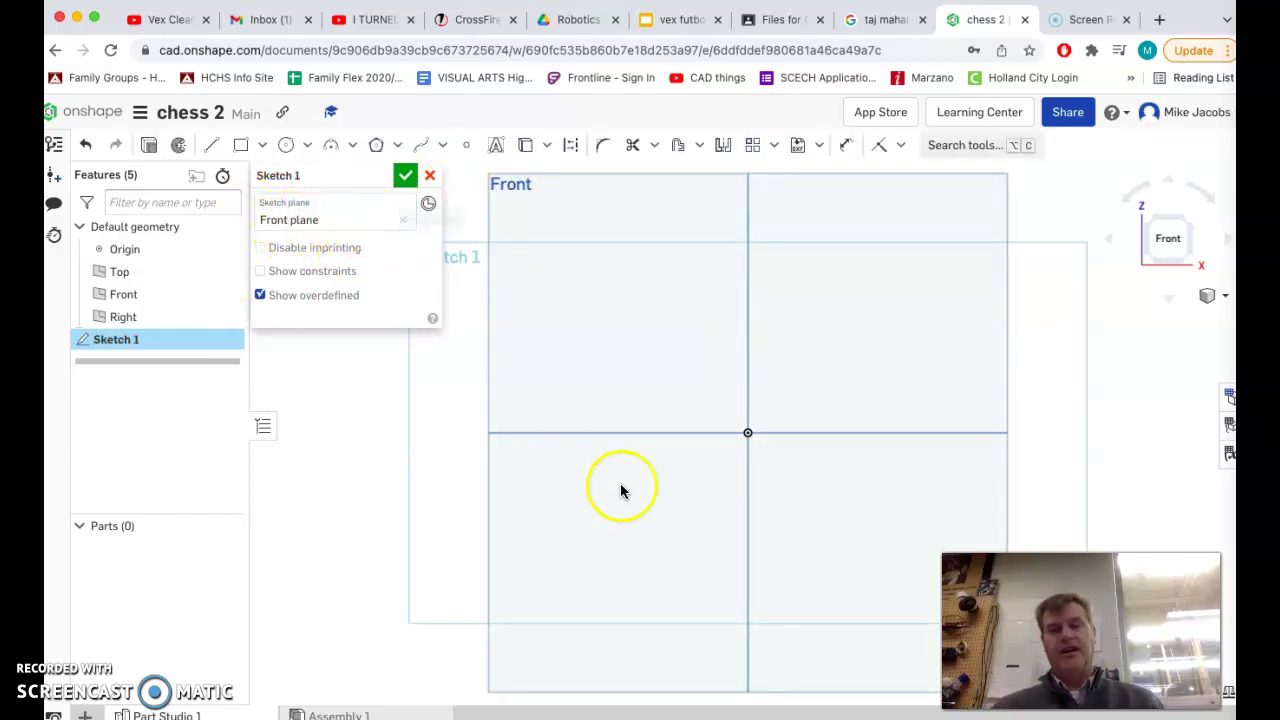
Draw a horizontal line from the origin toward positive X with a length of 0.5 in.
click(210, 145)
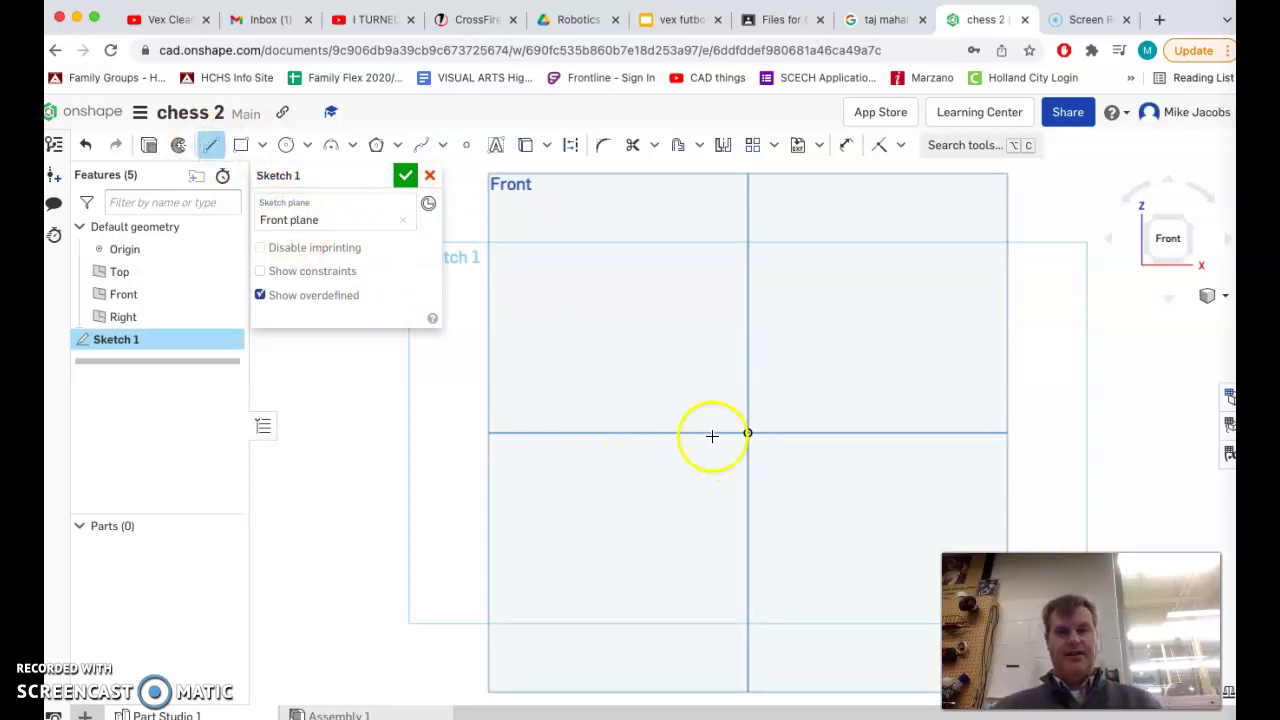
click(747, 436)
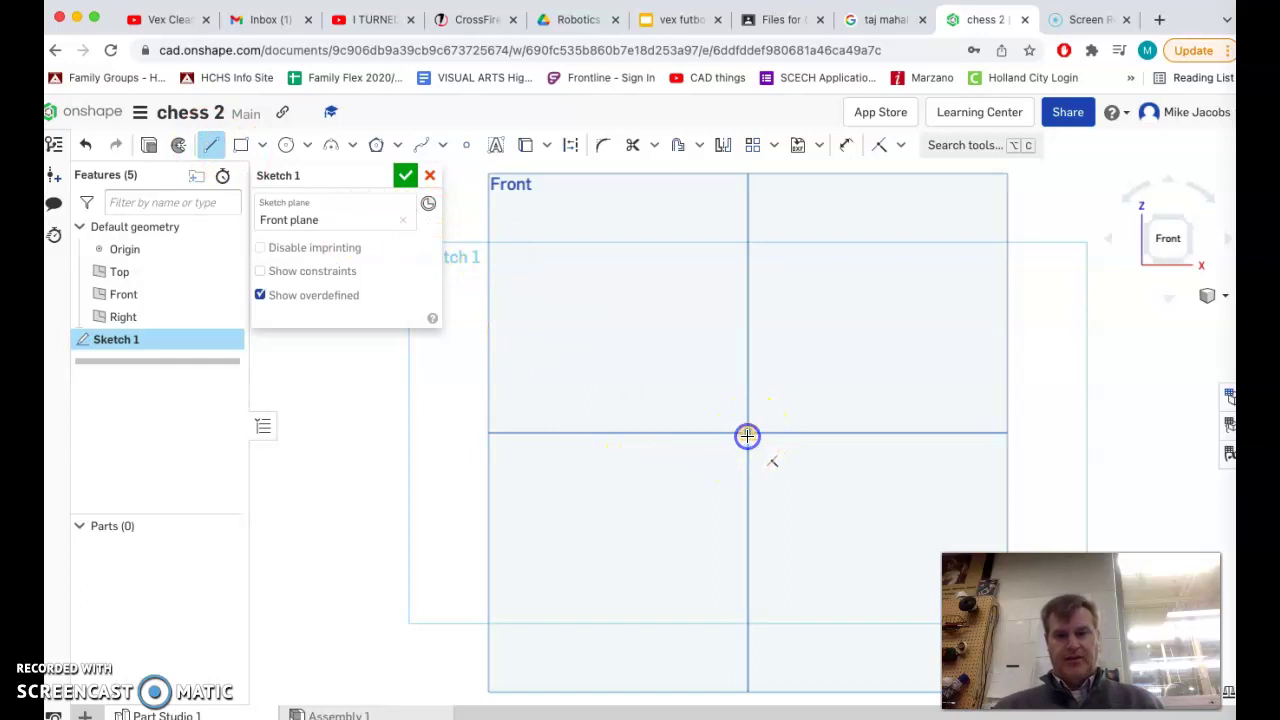
click(814, 436)
text(.5)
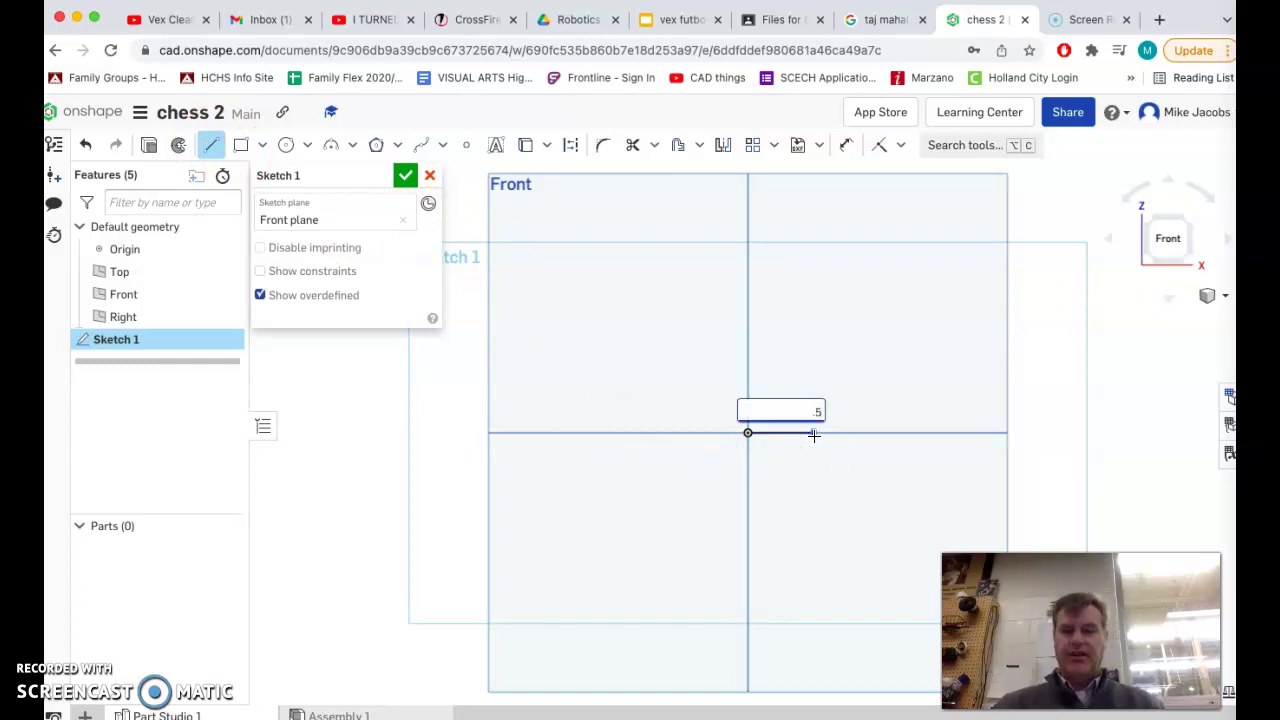
key(Return)
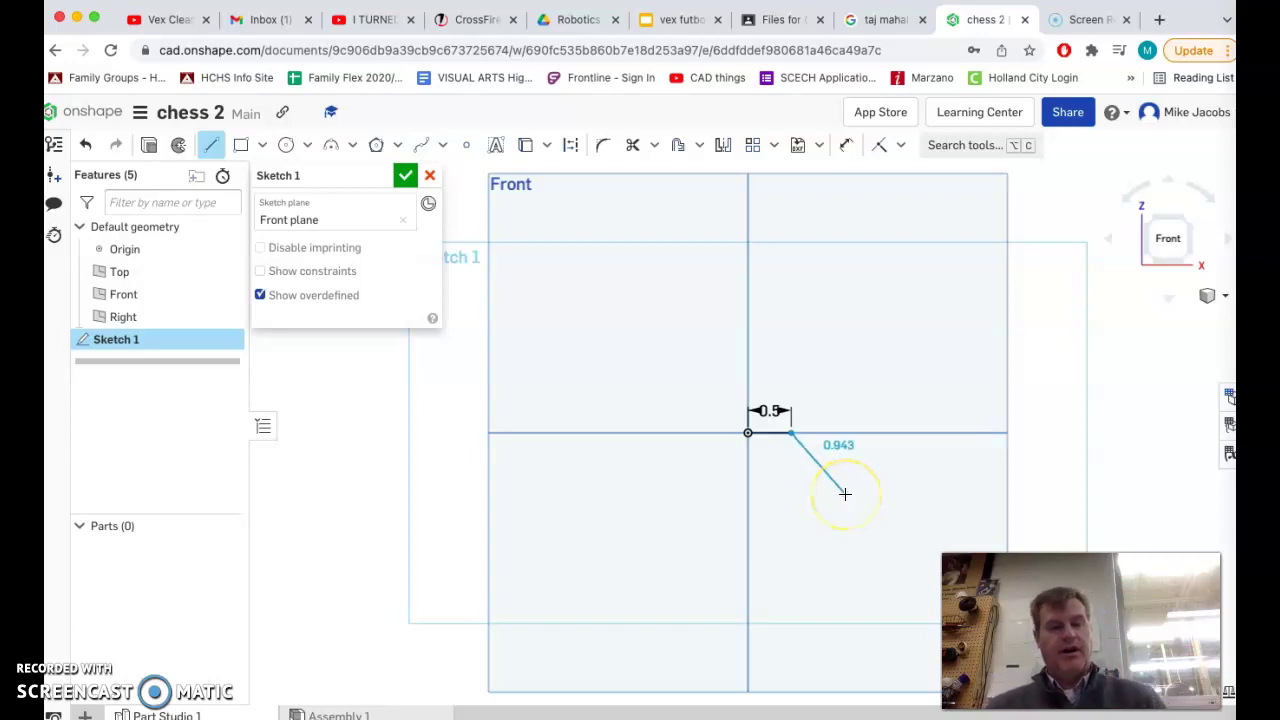
Draw a vertical line 3 in long upward from the origin.
key(Escape)
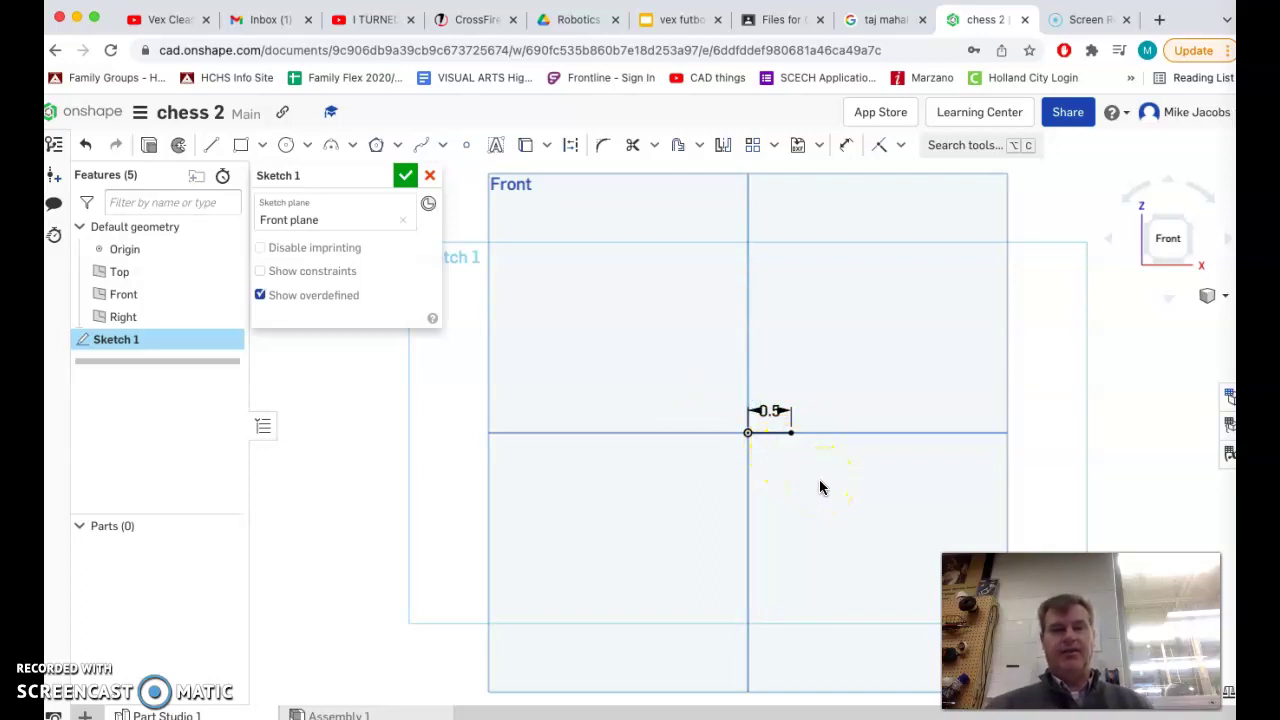
click(211, 146)
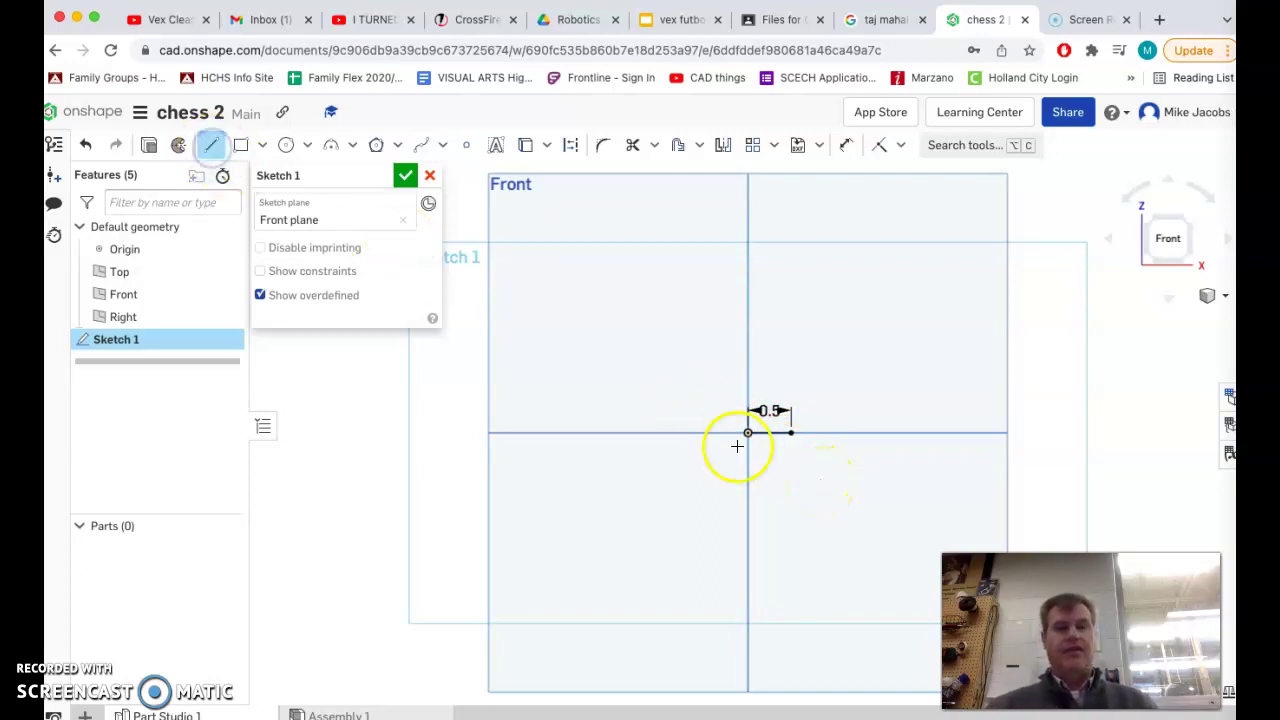
click(748, 432)
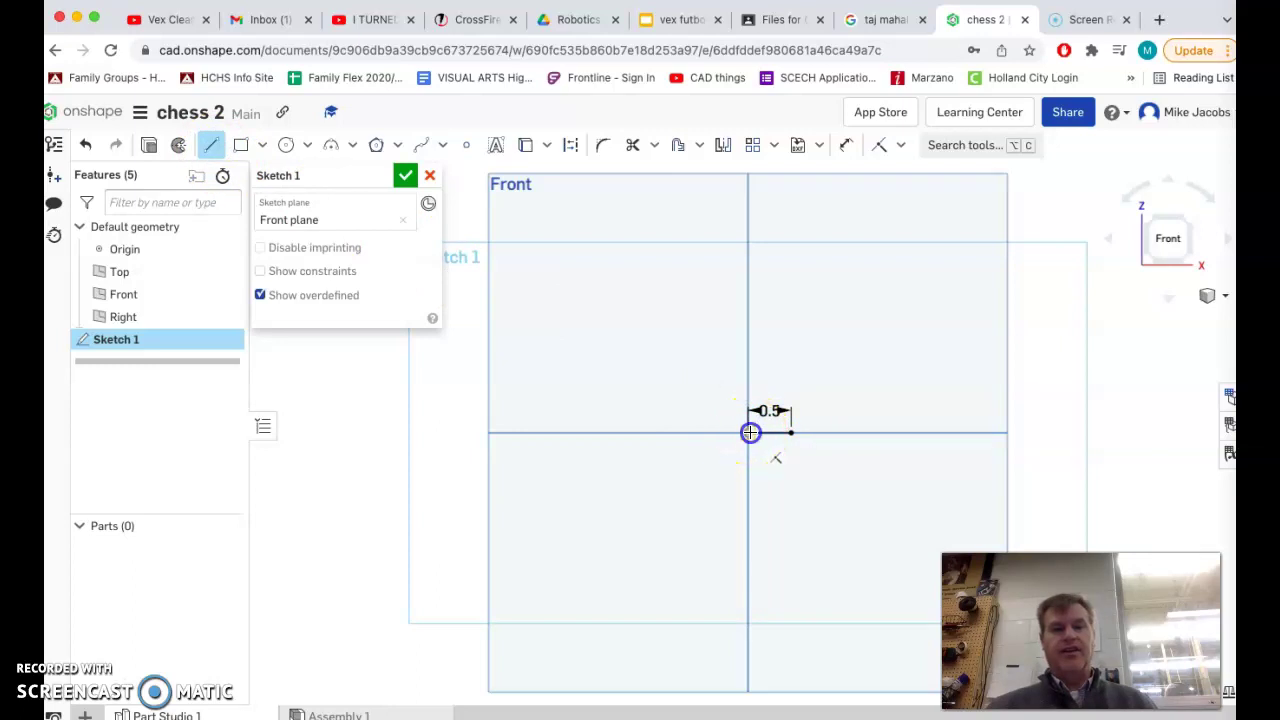
click(749, 217)
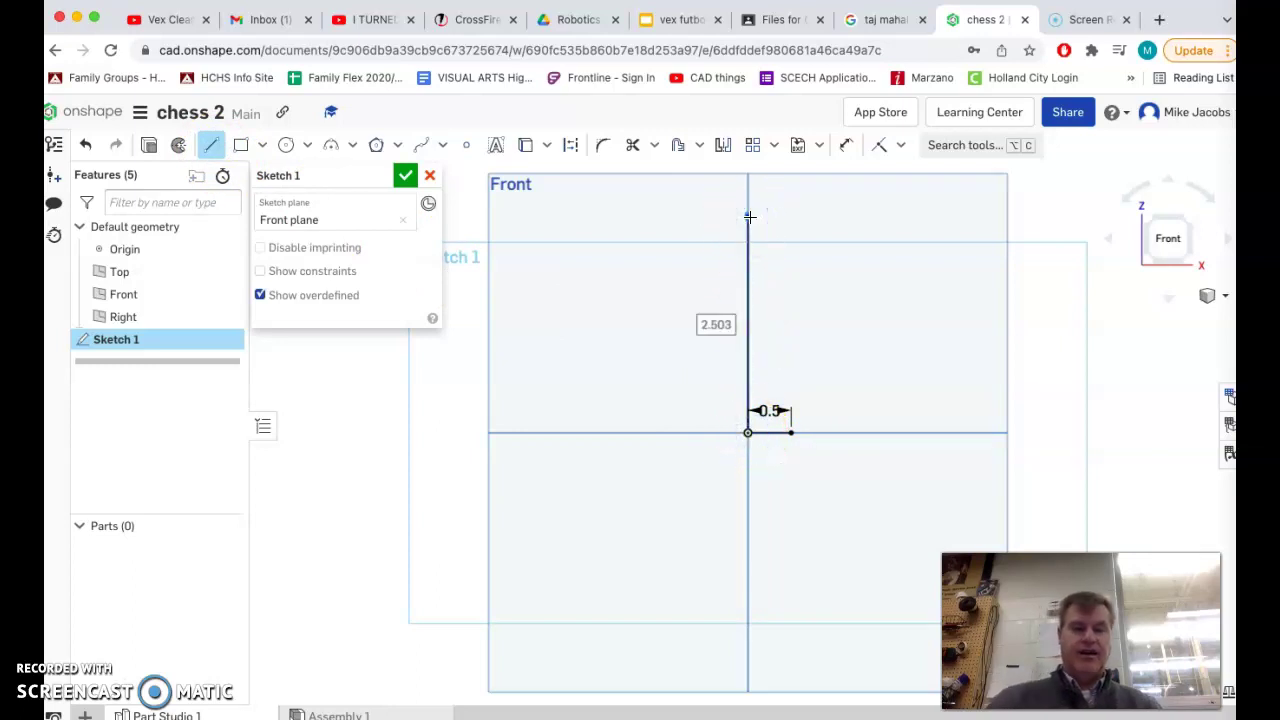
text(3)
key(Return)
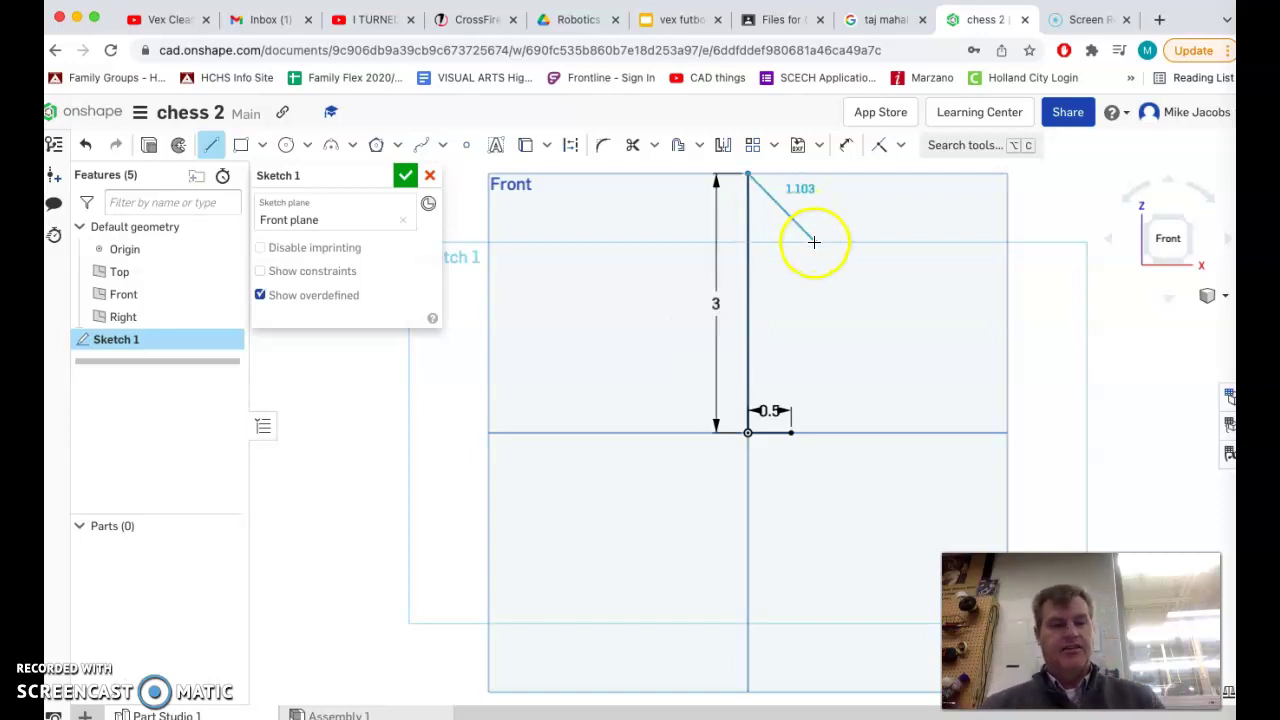
key(Escape)
Set the length of the vertical line above the origin to 2.5 in.
double_click(715, 301)
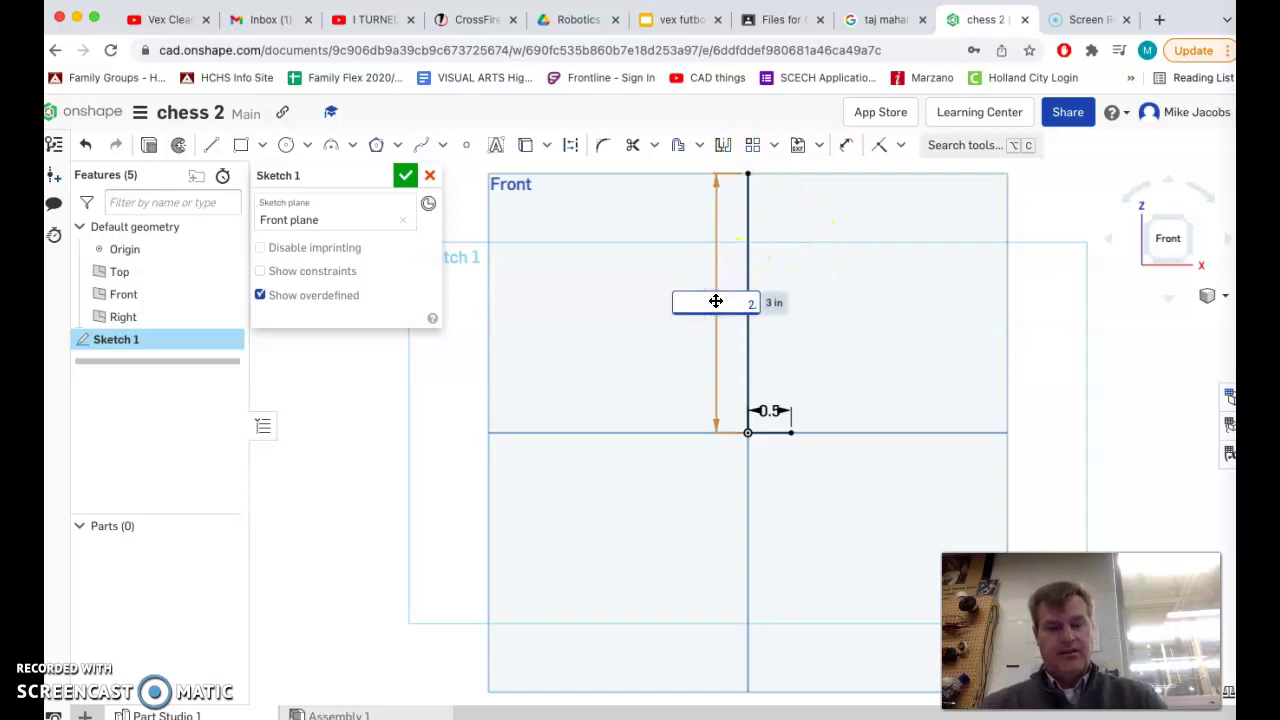
key(Return)
click(886, 321)
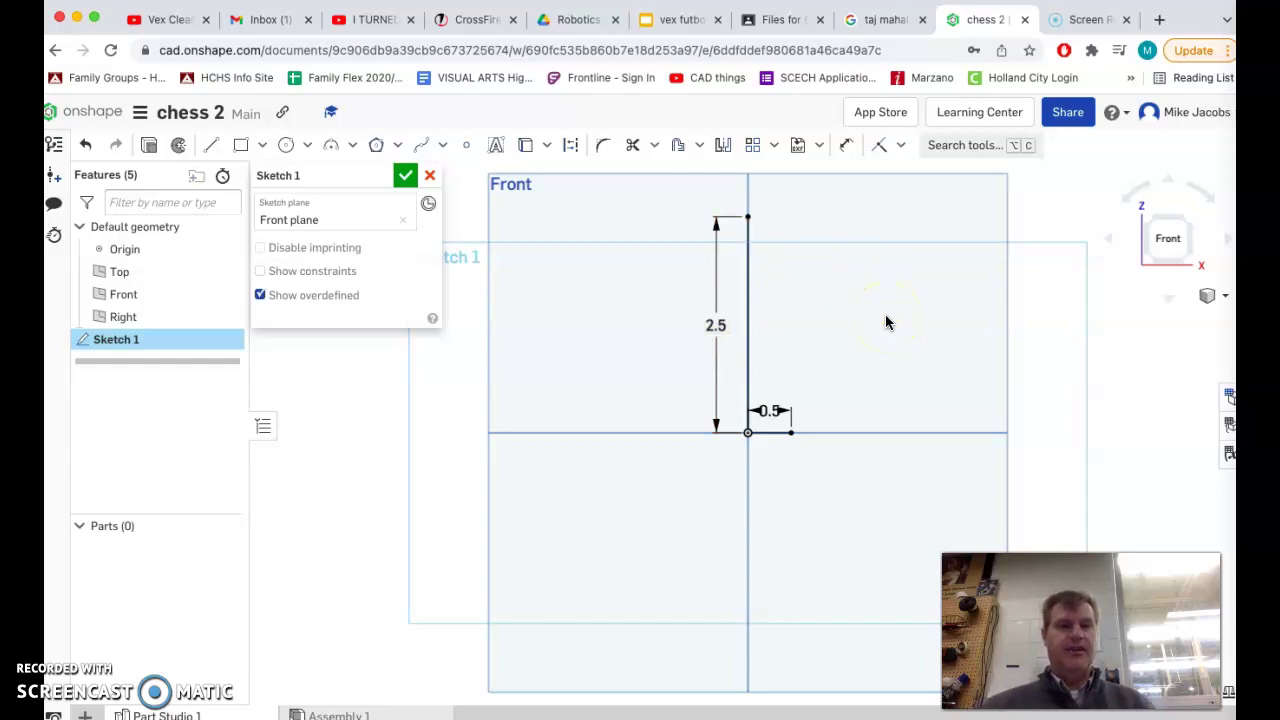
Draw a 0.5 in vertical line upward from the outer end of the horizontal base line.
click(211, 145)
click(791, 432)
click(791, 392)
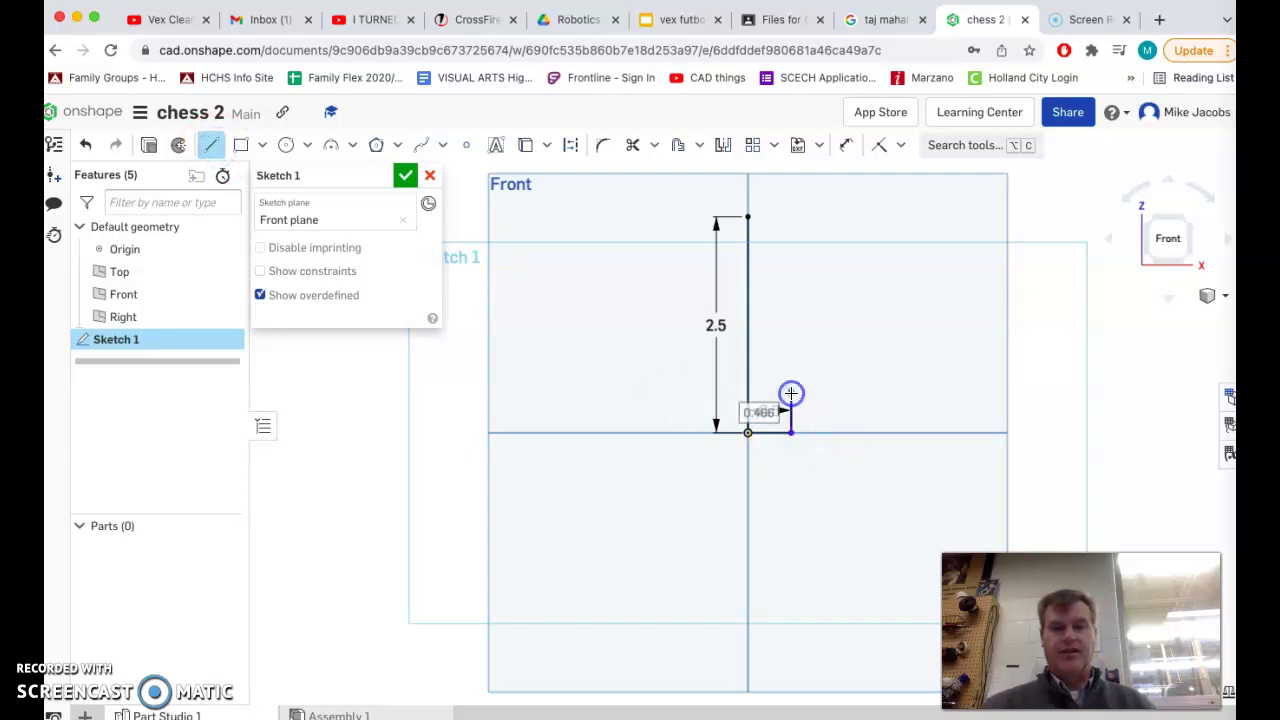
text(.)
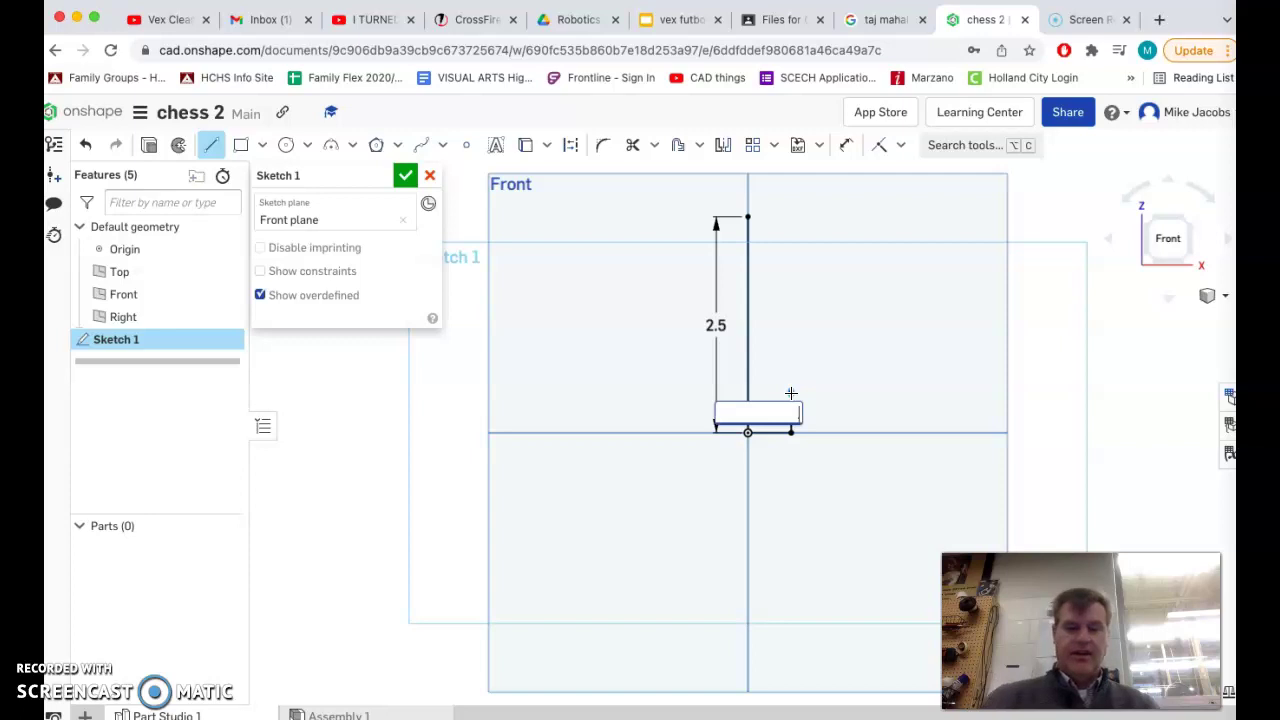
text(5)
key(Return)
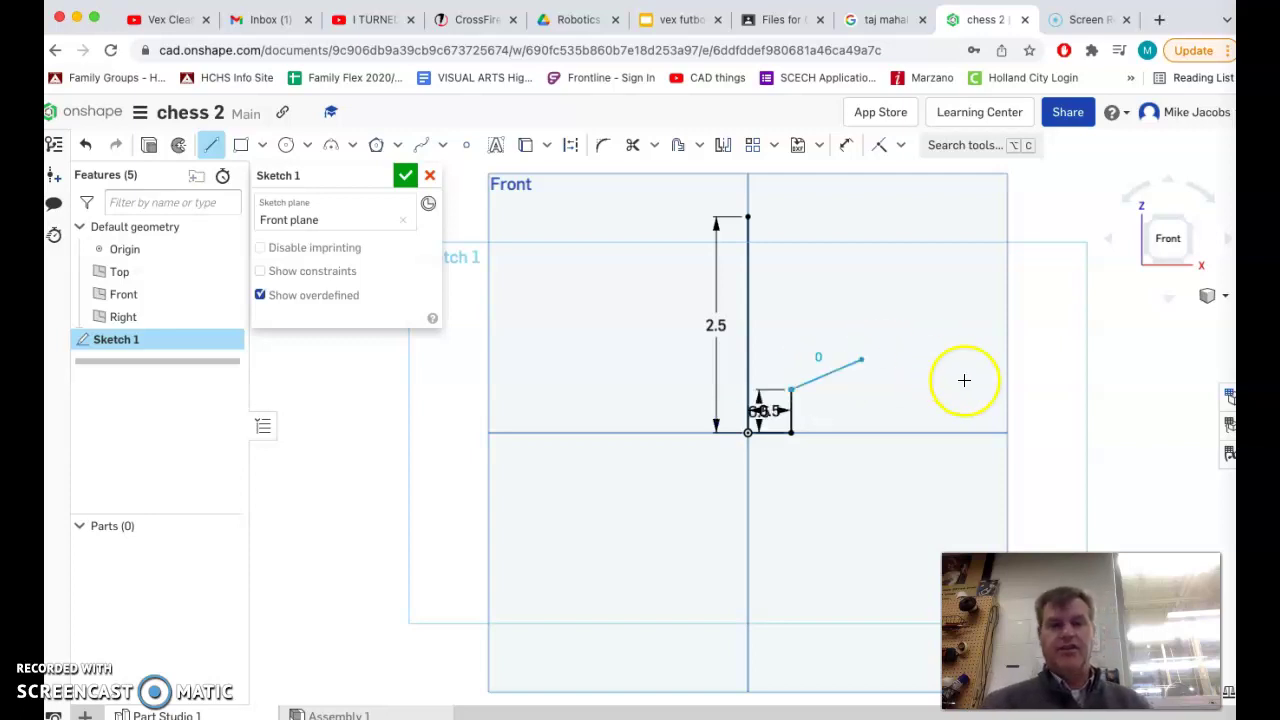
key(Escape)
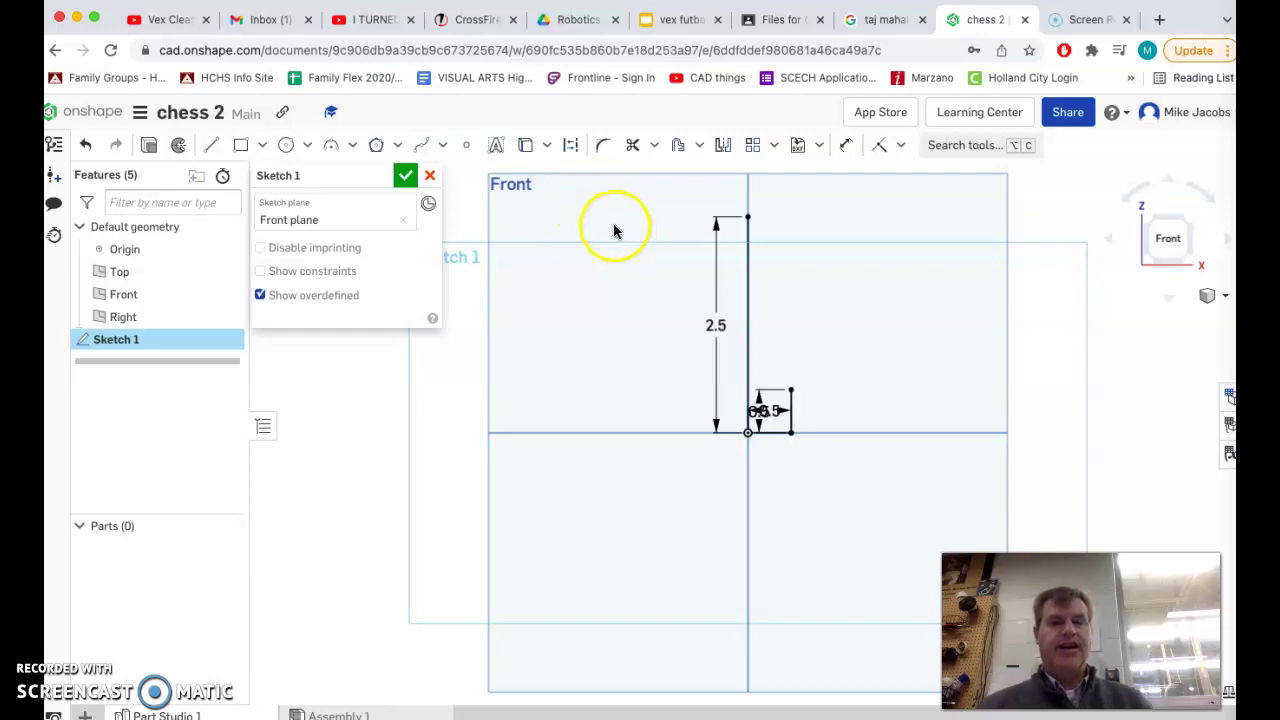
Draw a three-point spline from the top of the short base edge, curving inward and ending slightly below the axis line's upper end.
click(421, 150)
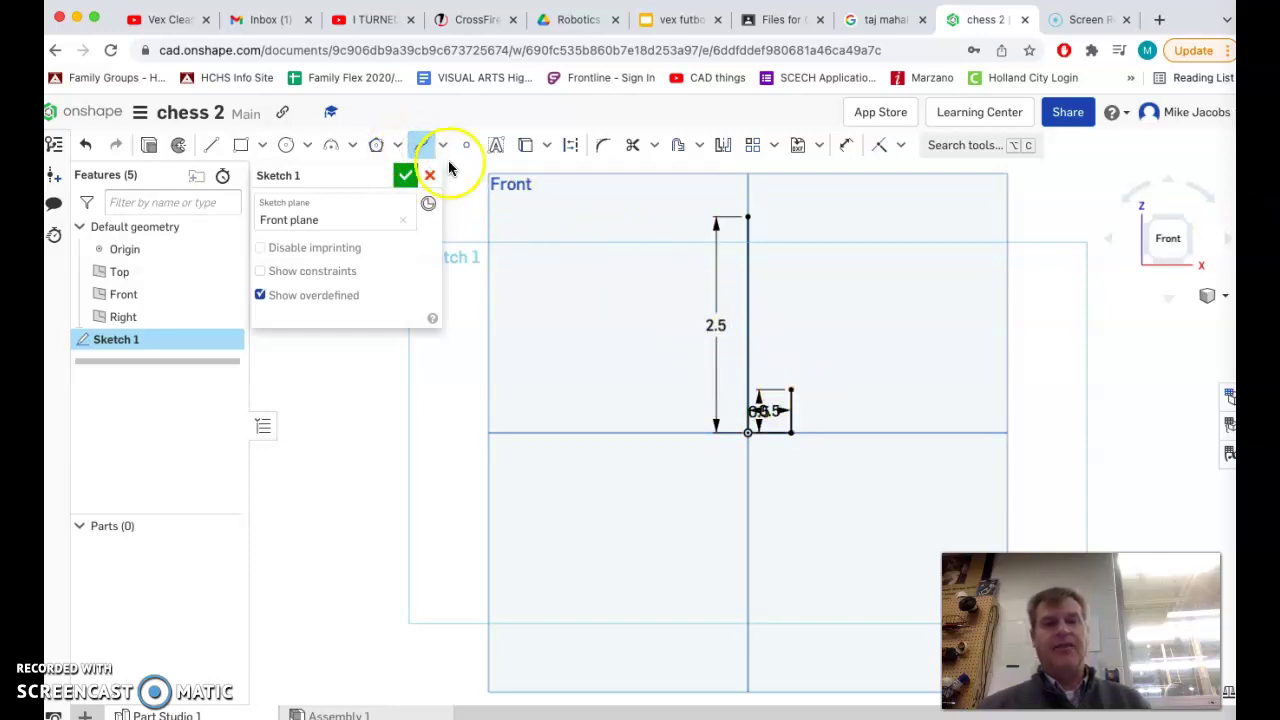
click(792, 390)
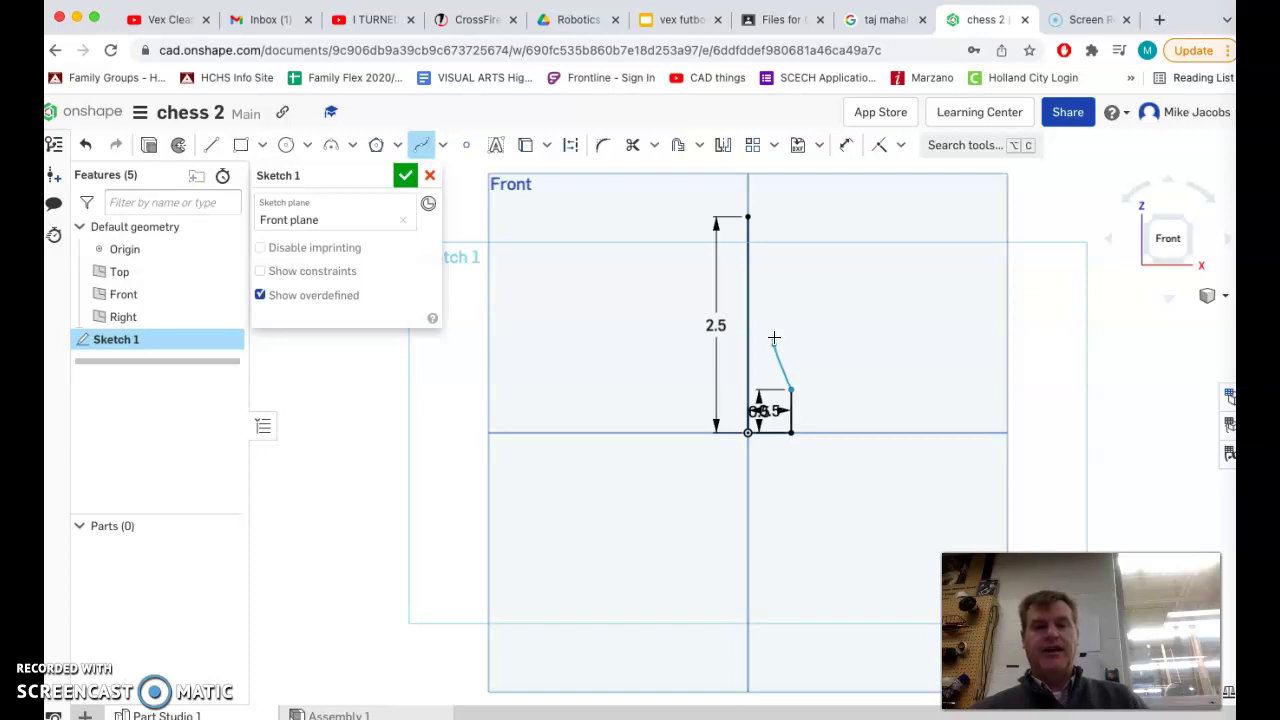
drag(786, 300, 781, 248)
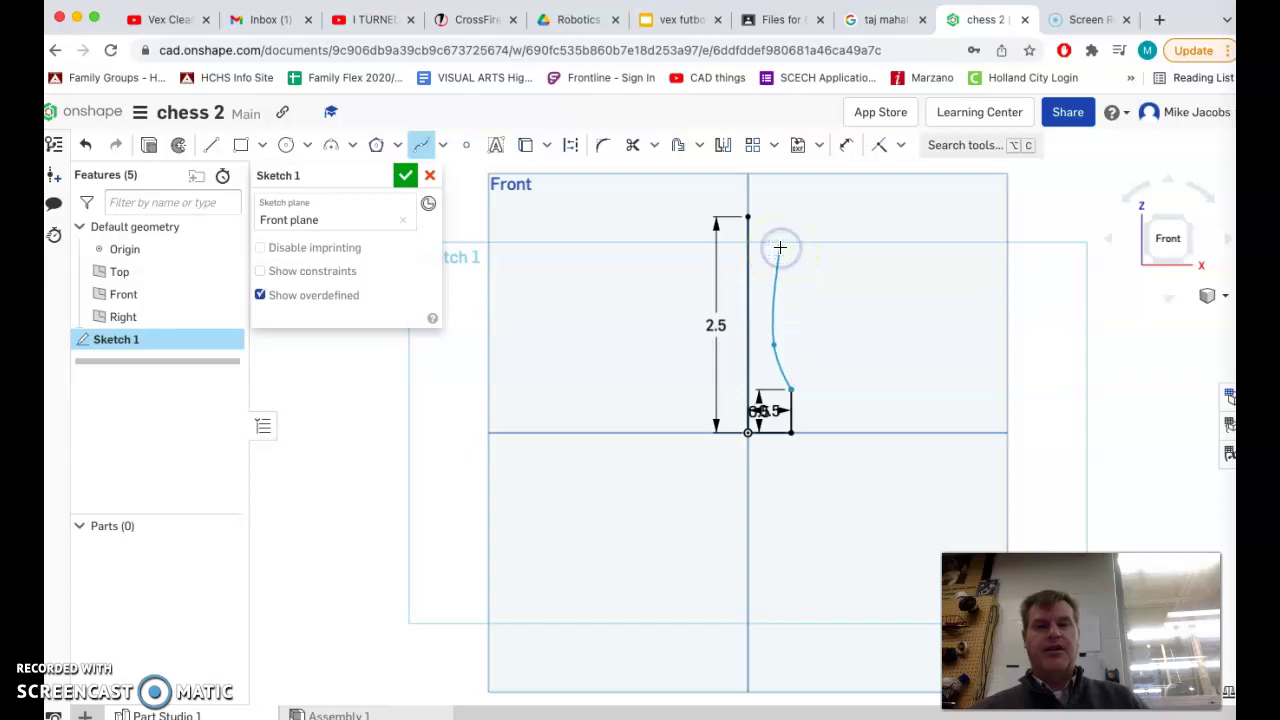
drag(785, 246, 817, 219)
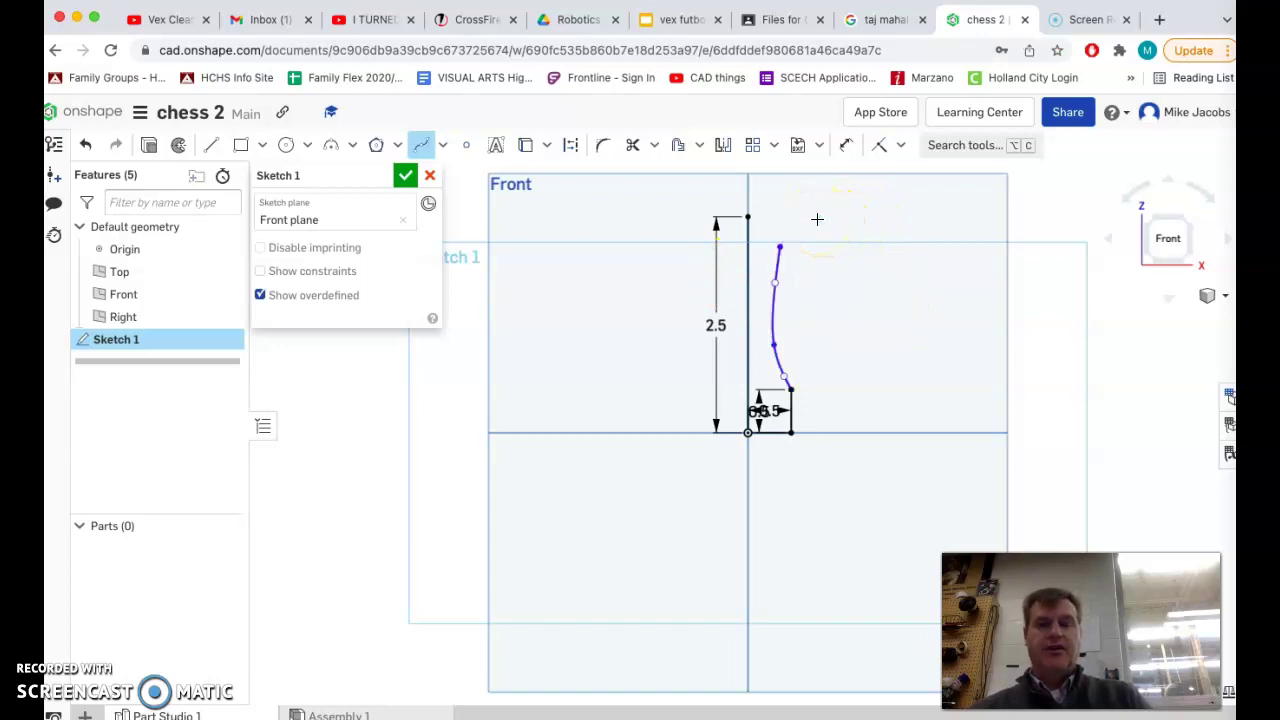
Draw a vertical line about 0.53 in long from the spline's upper end, extending past the height of the axis line.
click(211, 146)
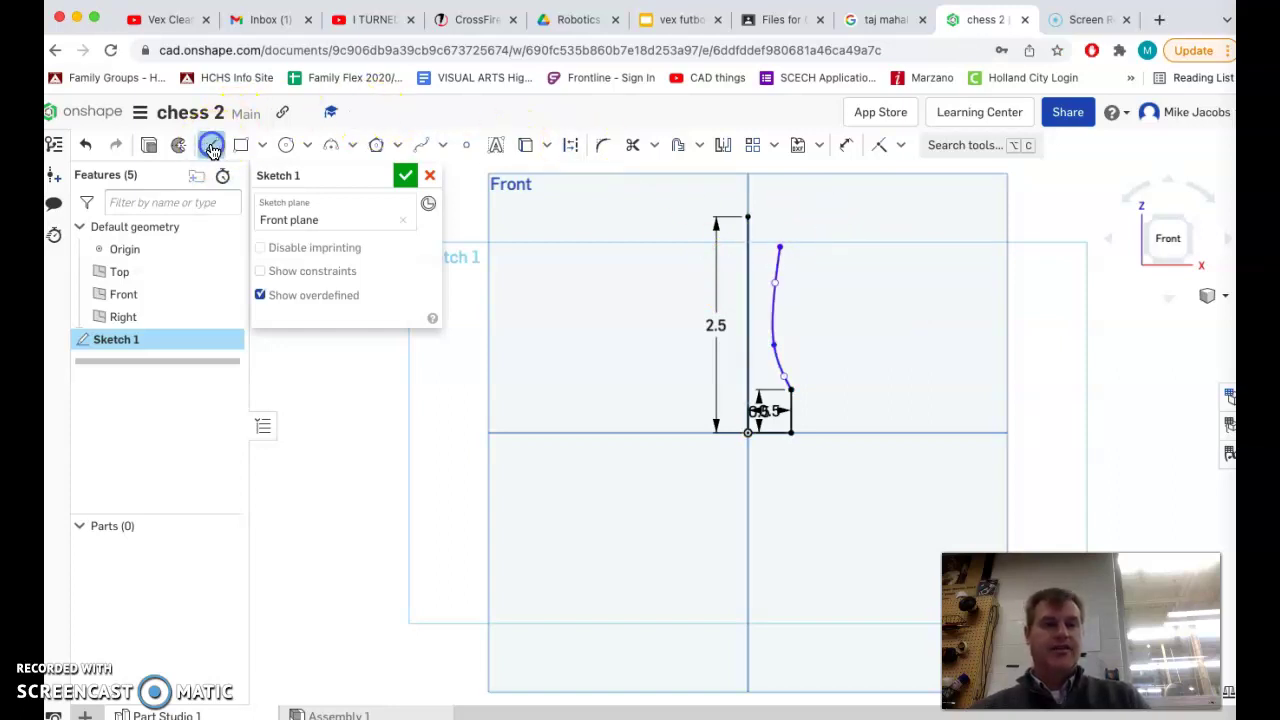
click(780, 246)
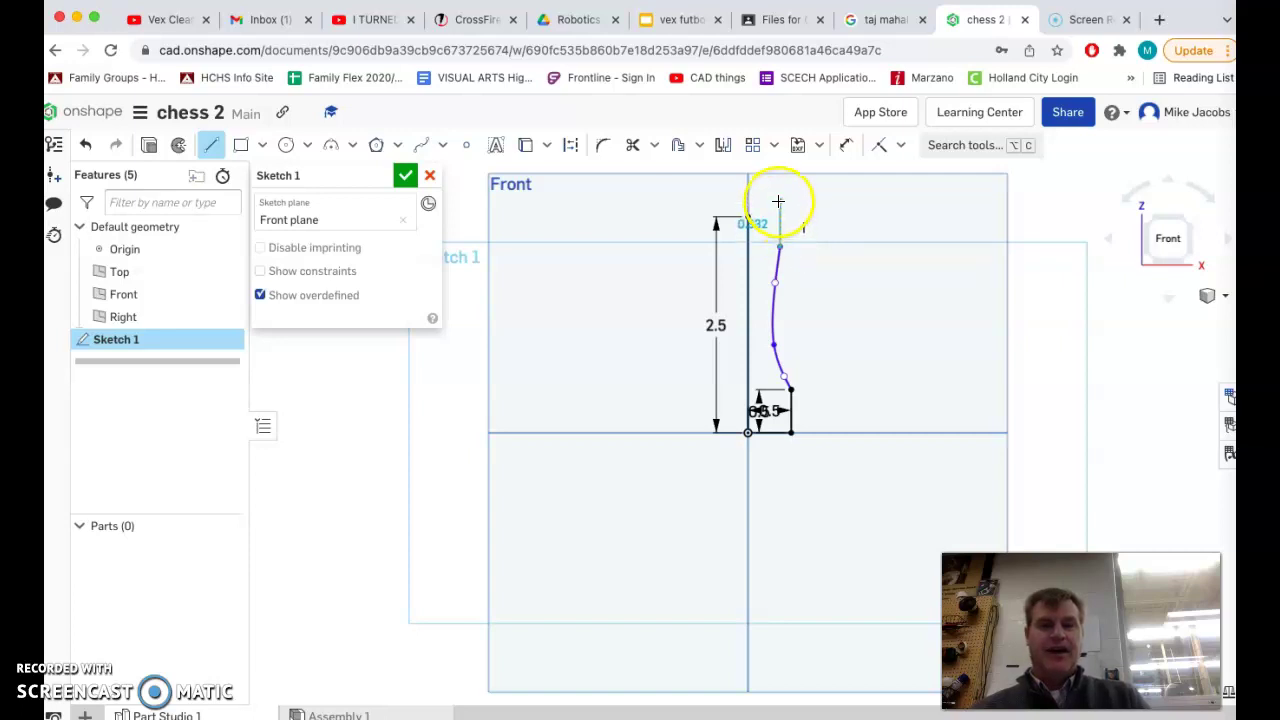
click(778, 201)
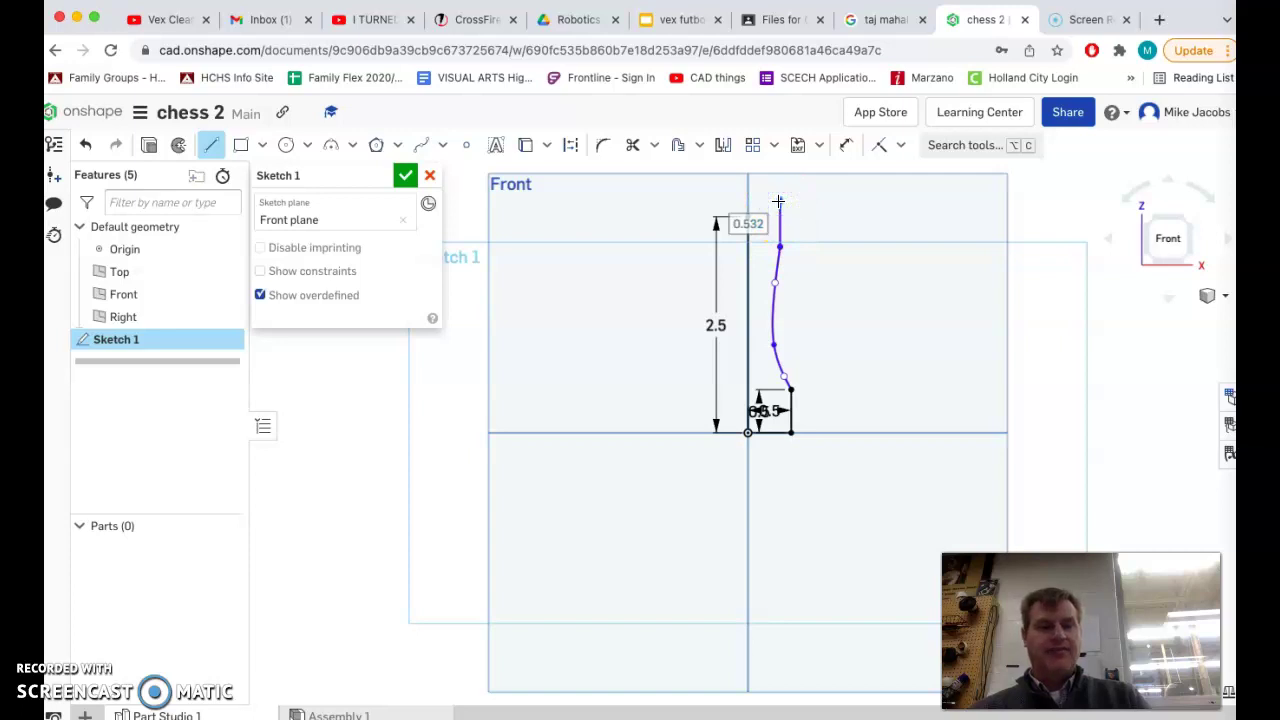
key(Escape)
Close the profile with a horizontal line about 0.37 in long from the axis line's upper end to the outer vertical line.
click(212, 146)
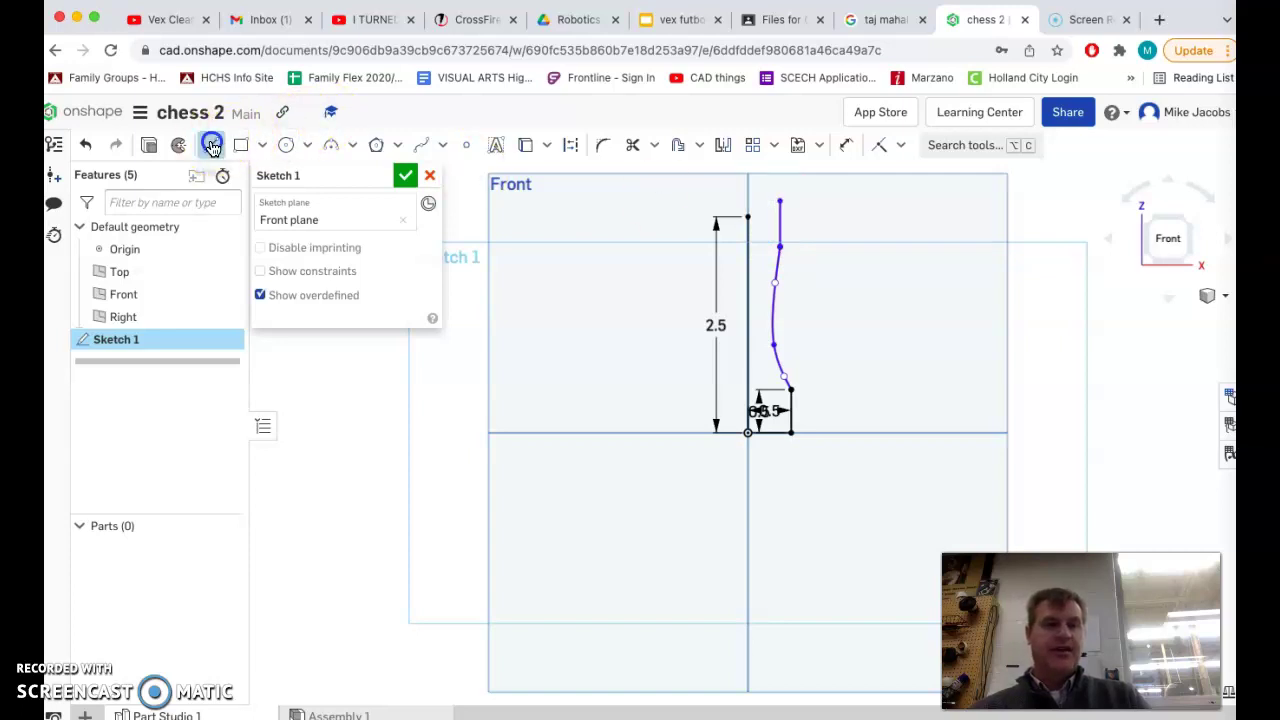
click(748, 218)
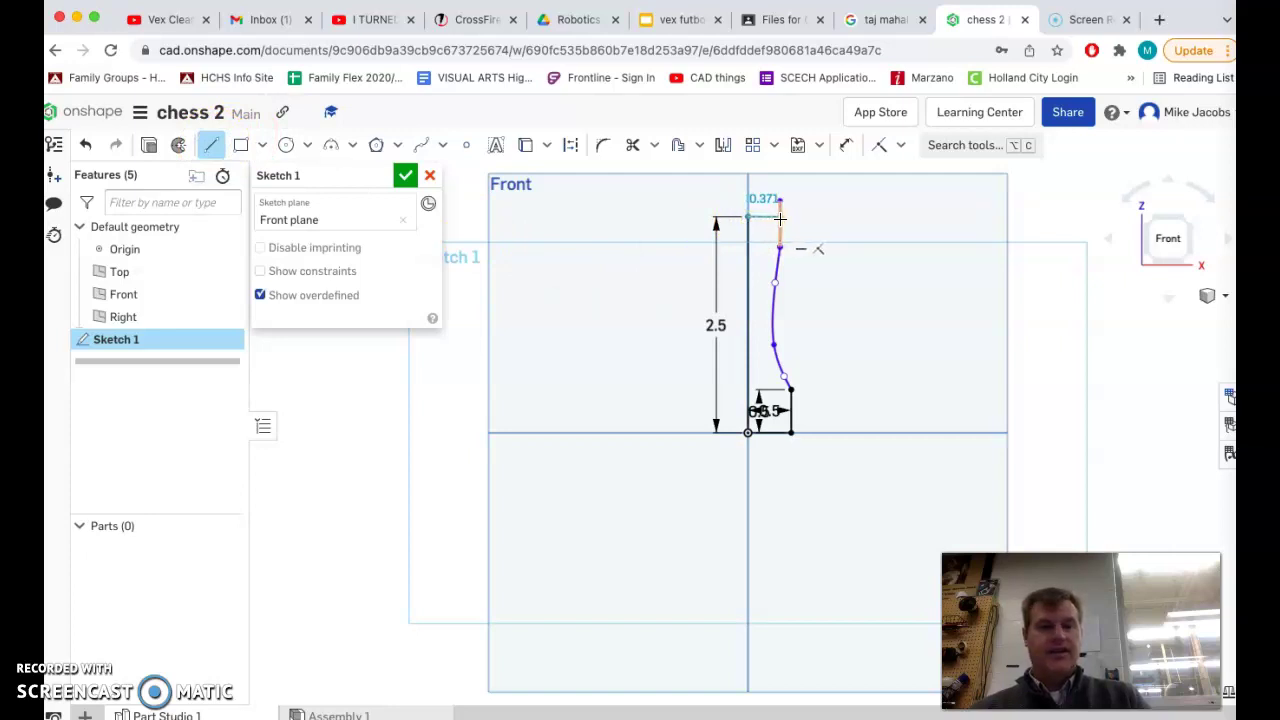
click(780, 217)
key(Escape)
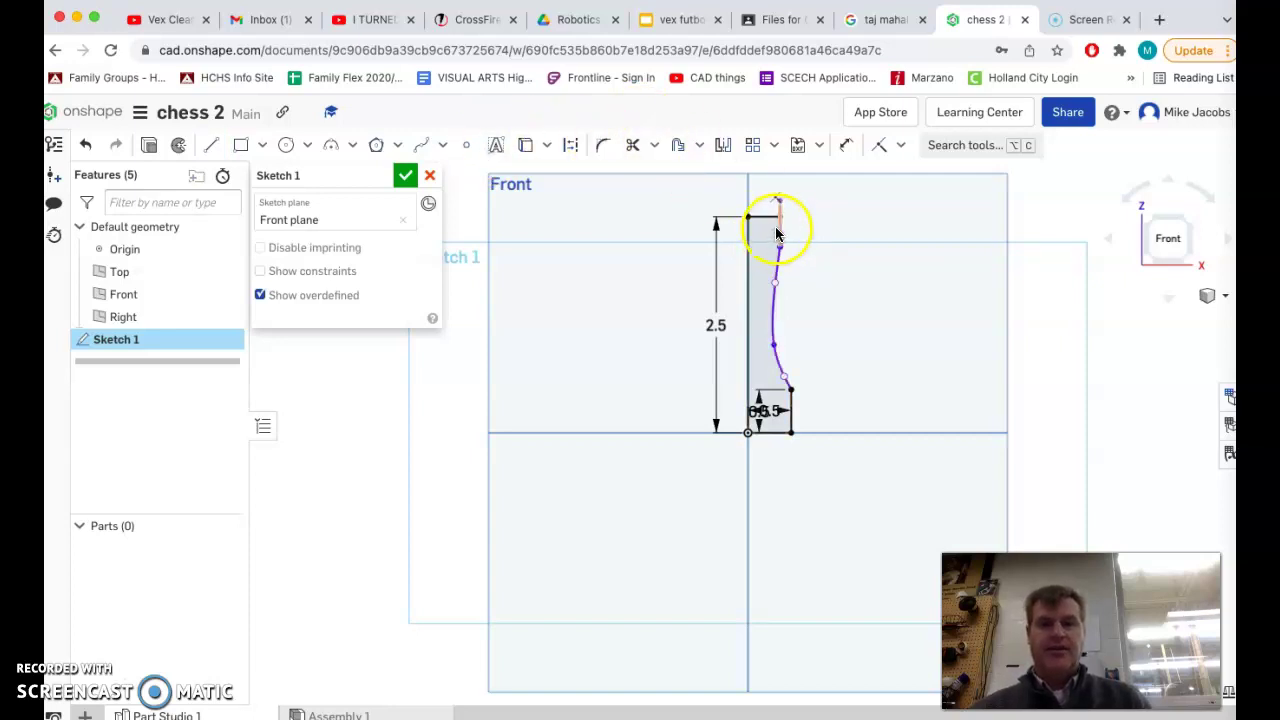
Trim the part of the outer vertical line that extends above the horizontal top edge.
scroll(786, 209, up, 5)
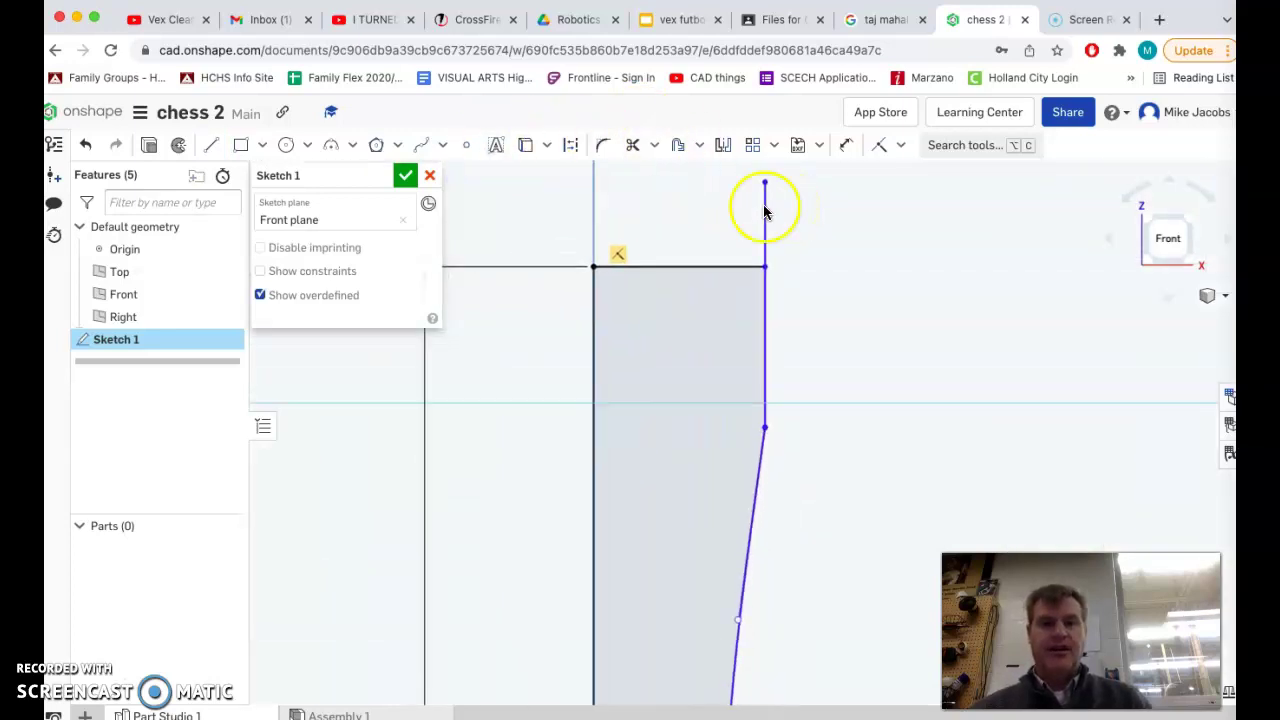
click(633, 145)
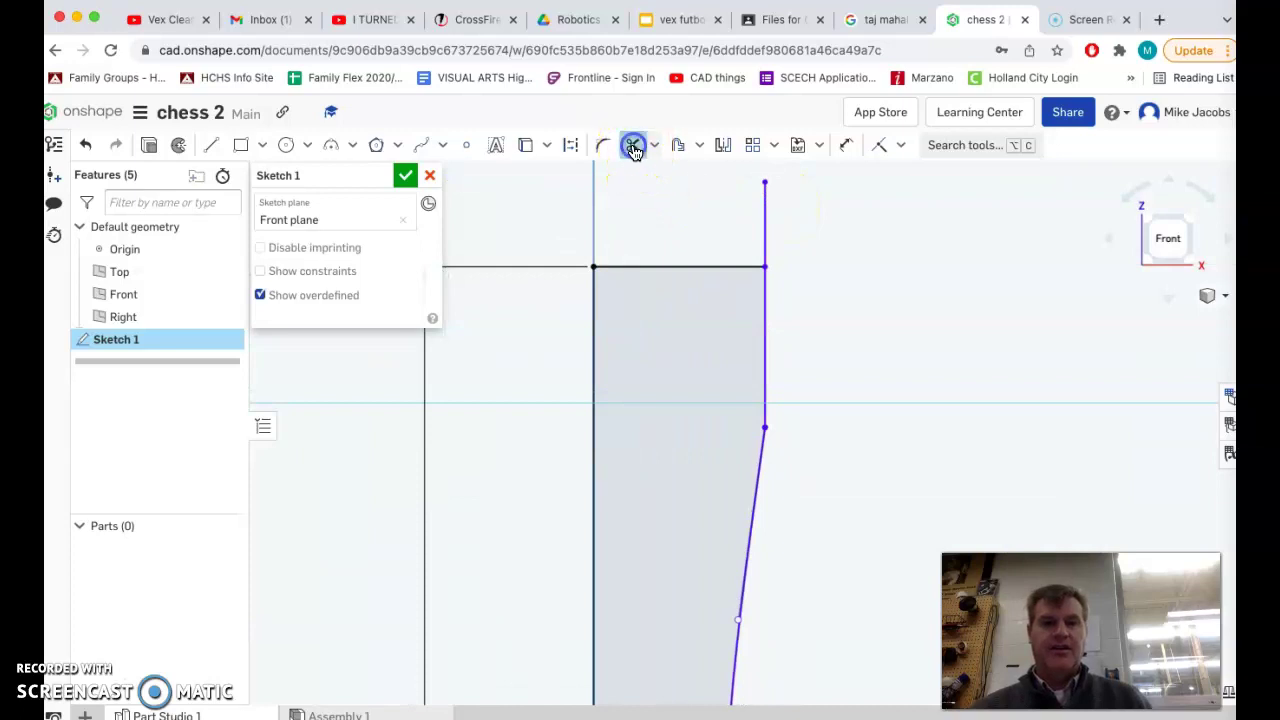
click(766, 223)
scroll(760, 247, down, 2)
scroll(760, 247, down, 5)
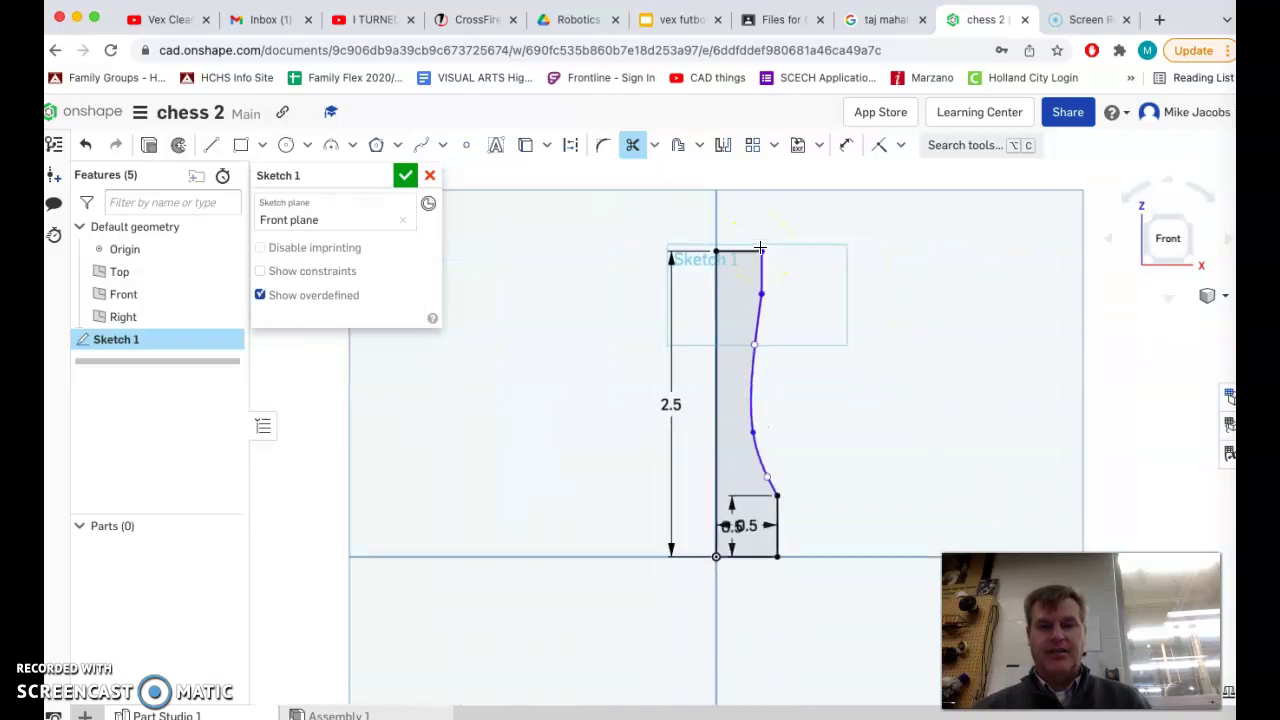
scroll(760, 248, down, 1)
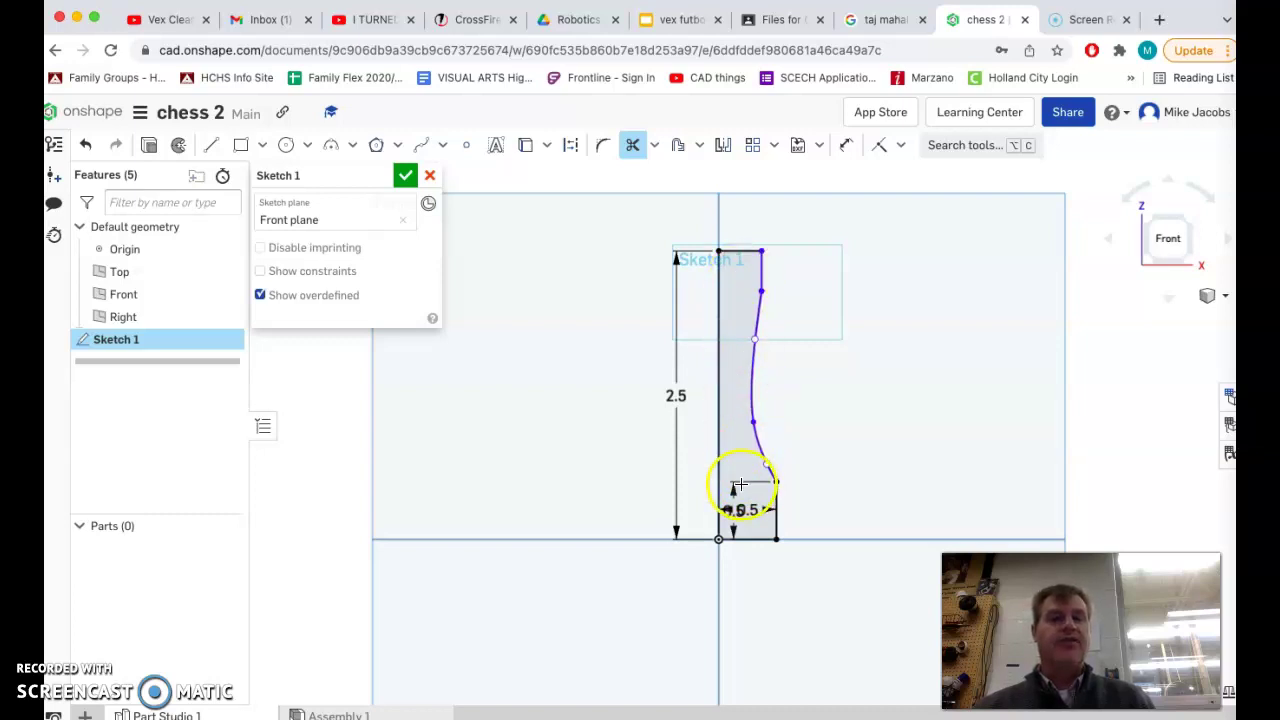
Revolve the closed profile as a new solid, full turn around the 2.5 in vertical edge.
click(180, 148)
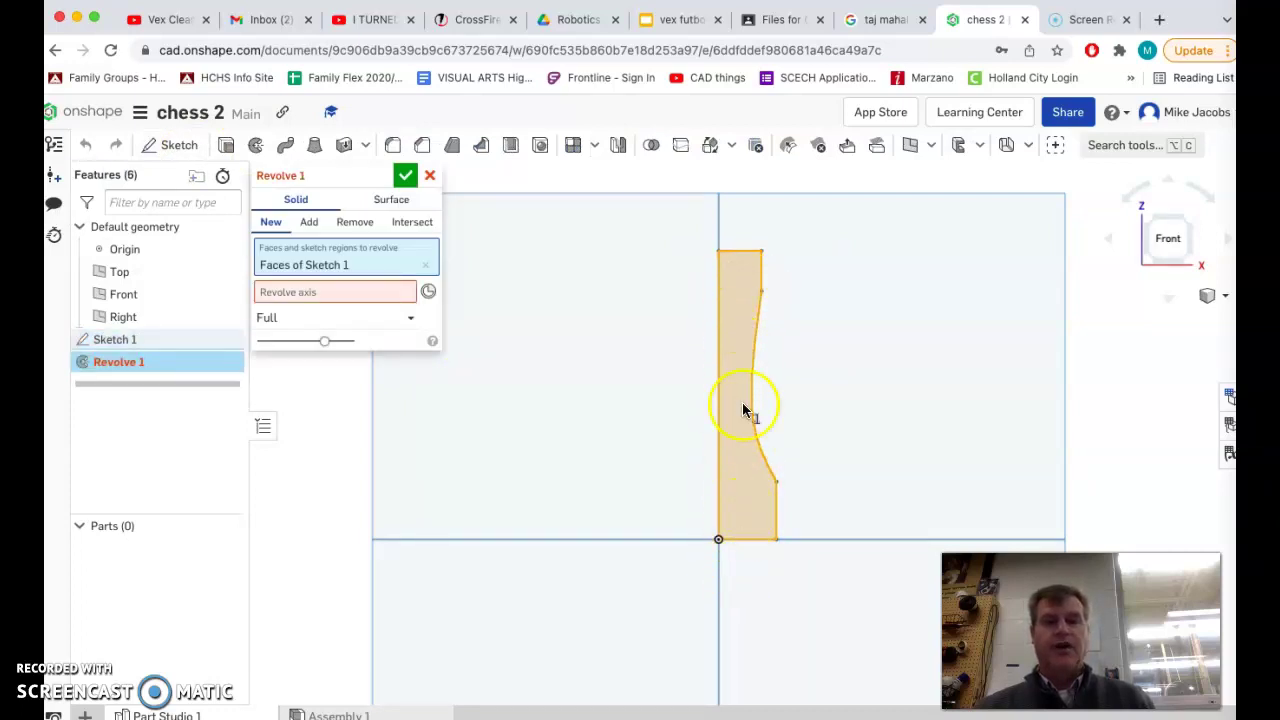
click(302, 294)
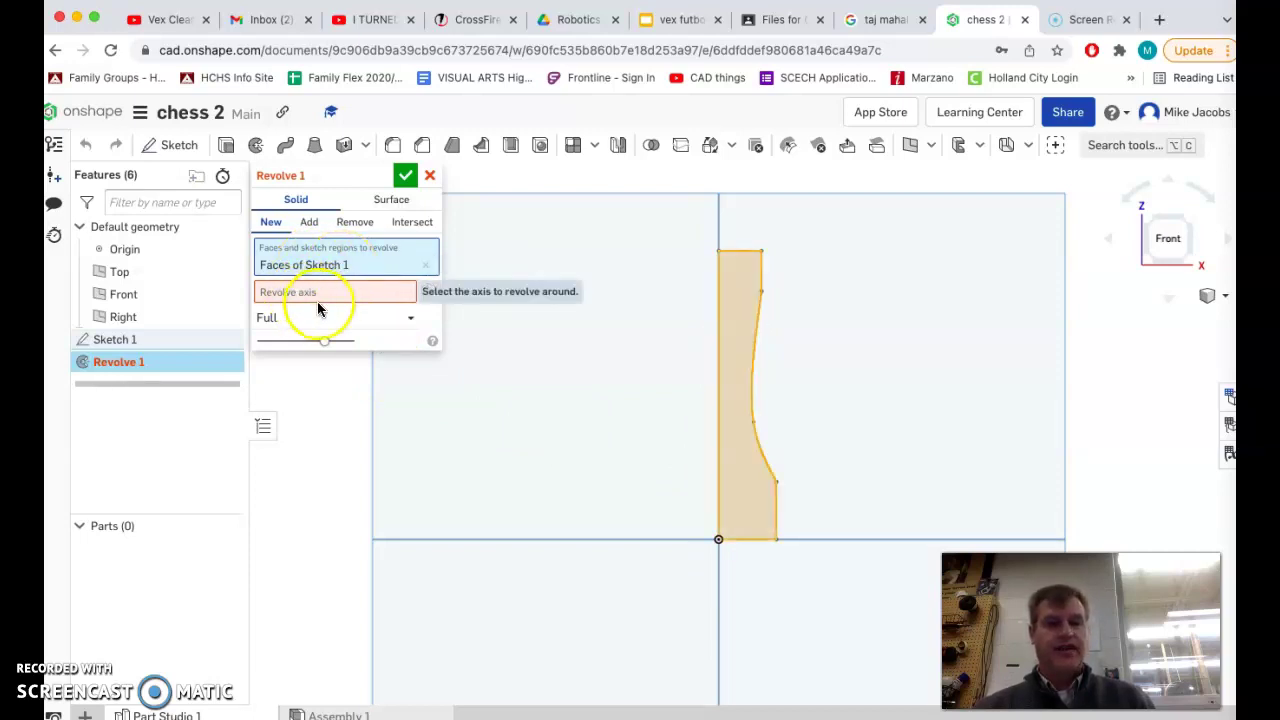
click(317, 296)
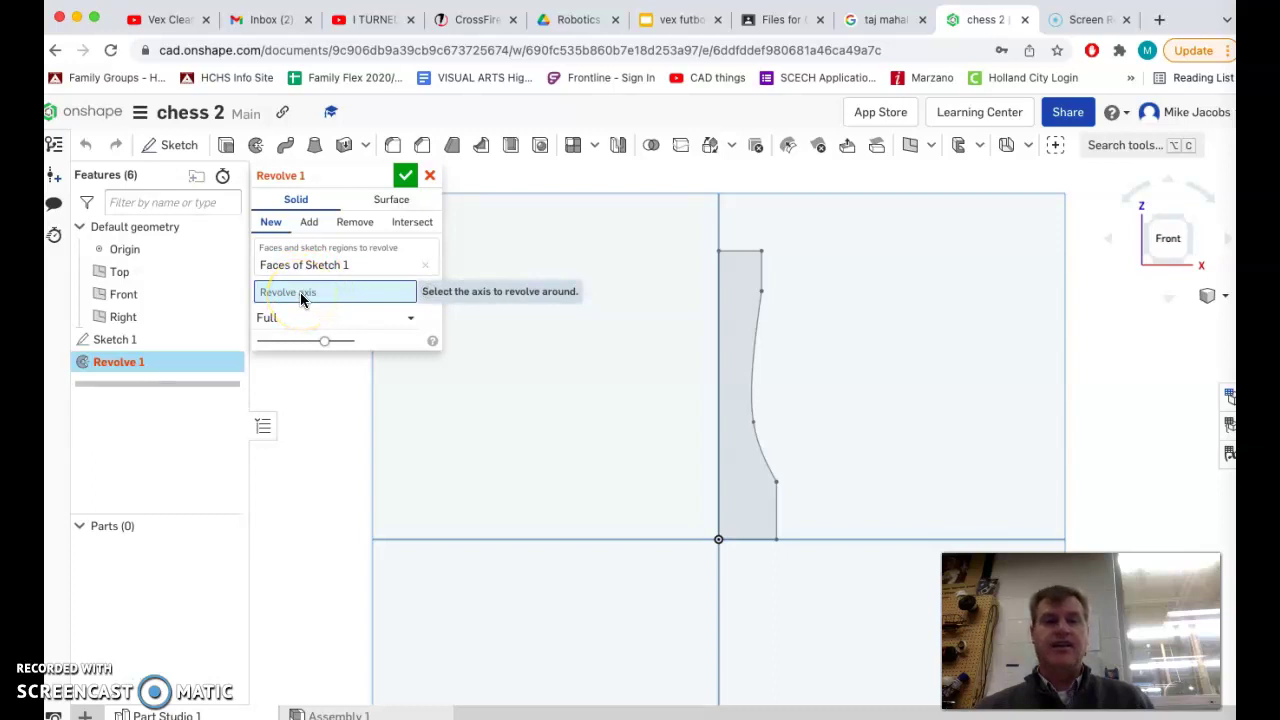
click(718, 460)
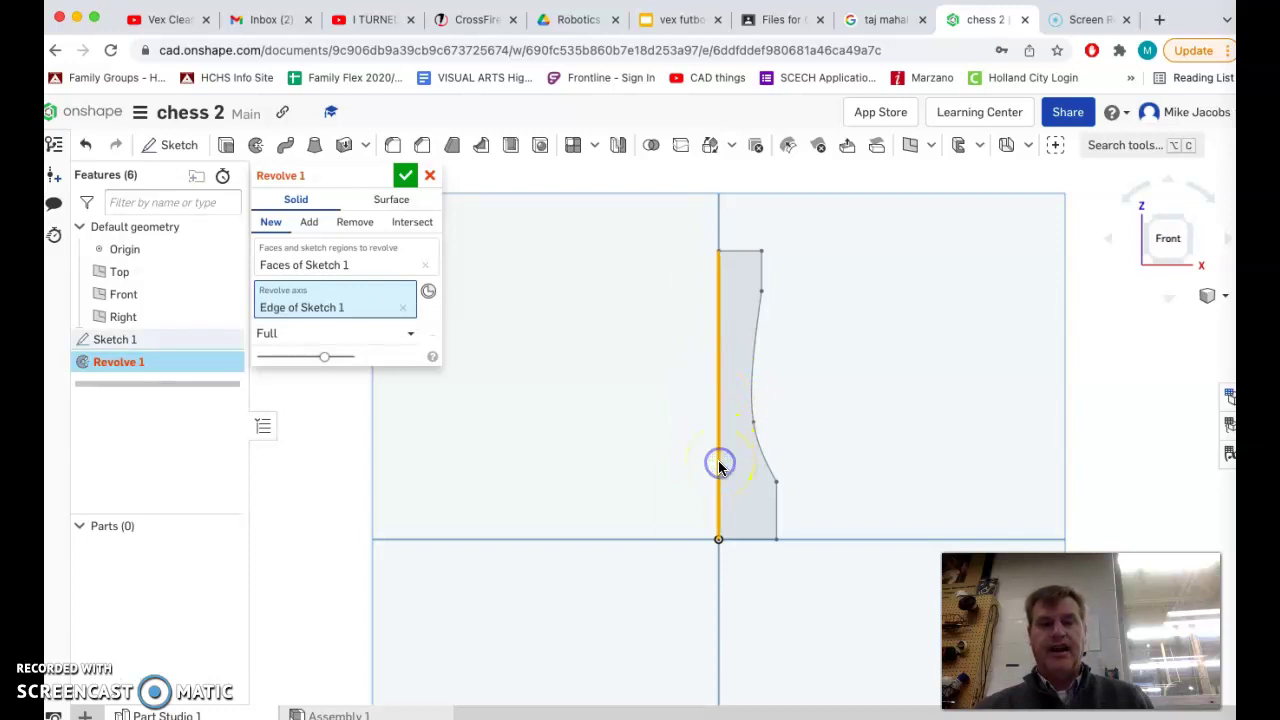
right_drag(853, 422, 852, 457)
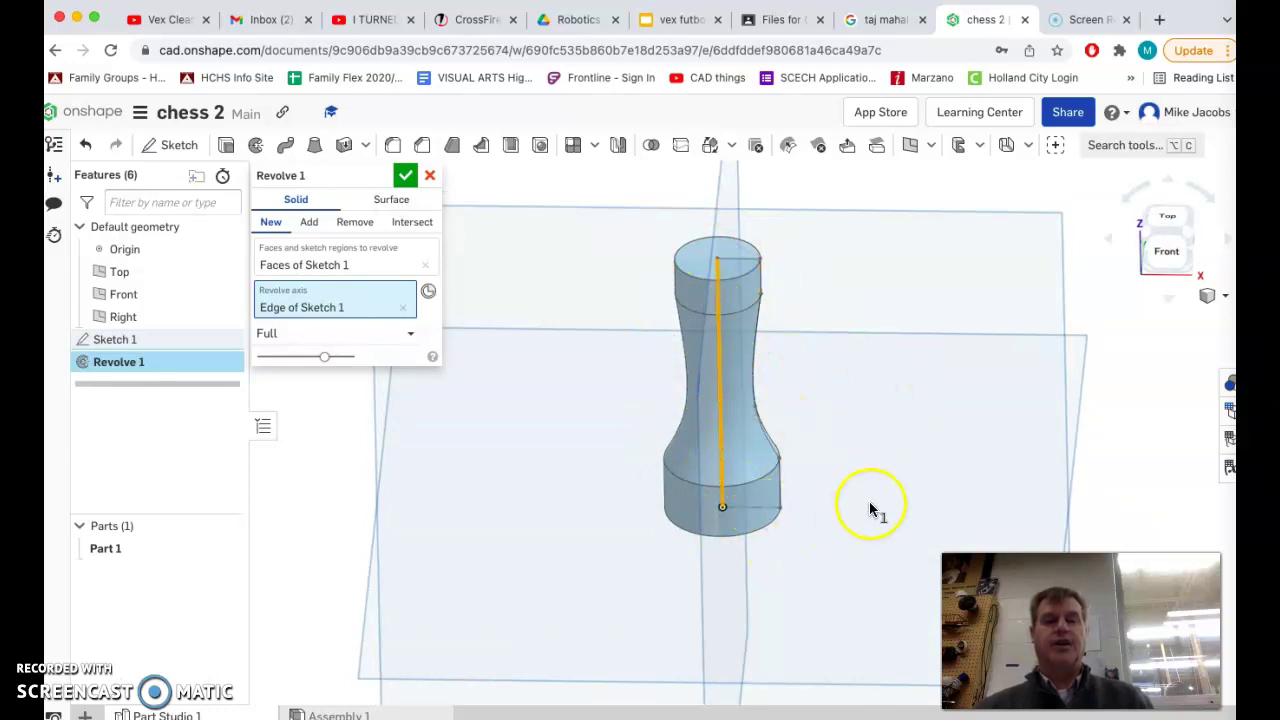
mouse_move(869, 509)
right_down()
mouse_move(886, 446)
mouse_move(883, 488)
right_up()
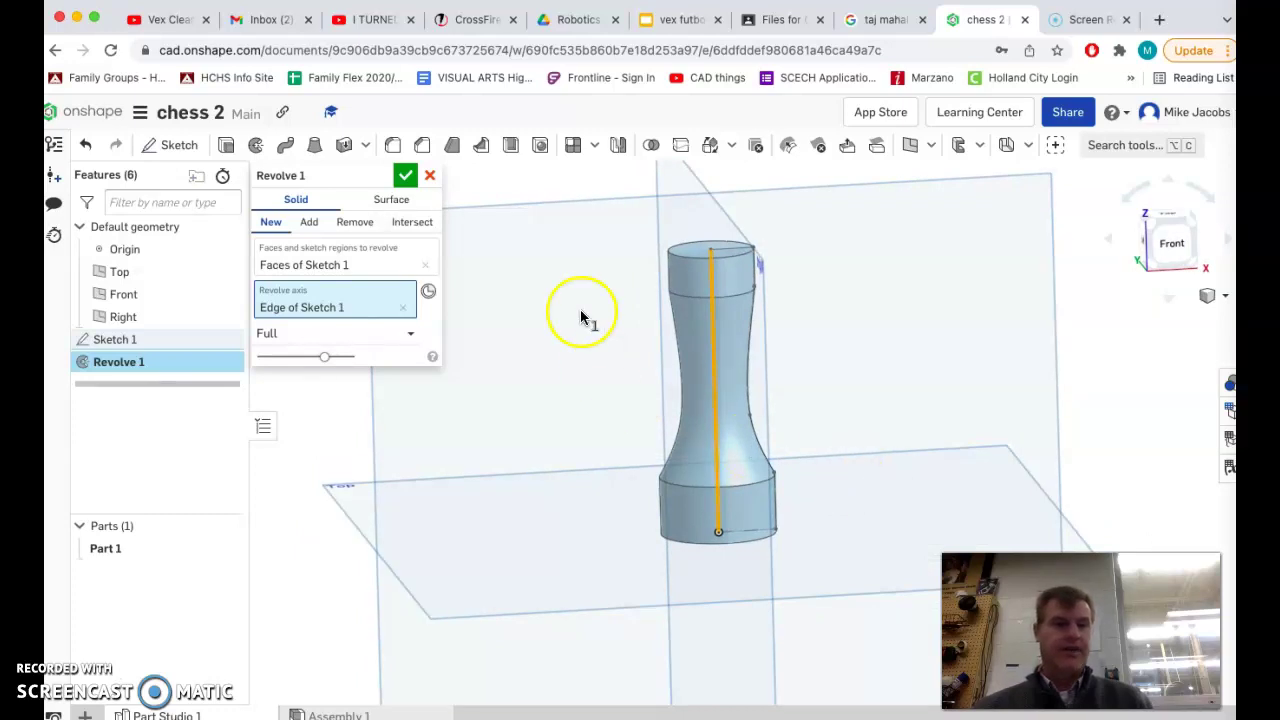
click(405, 178)
click(489, 351)
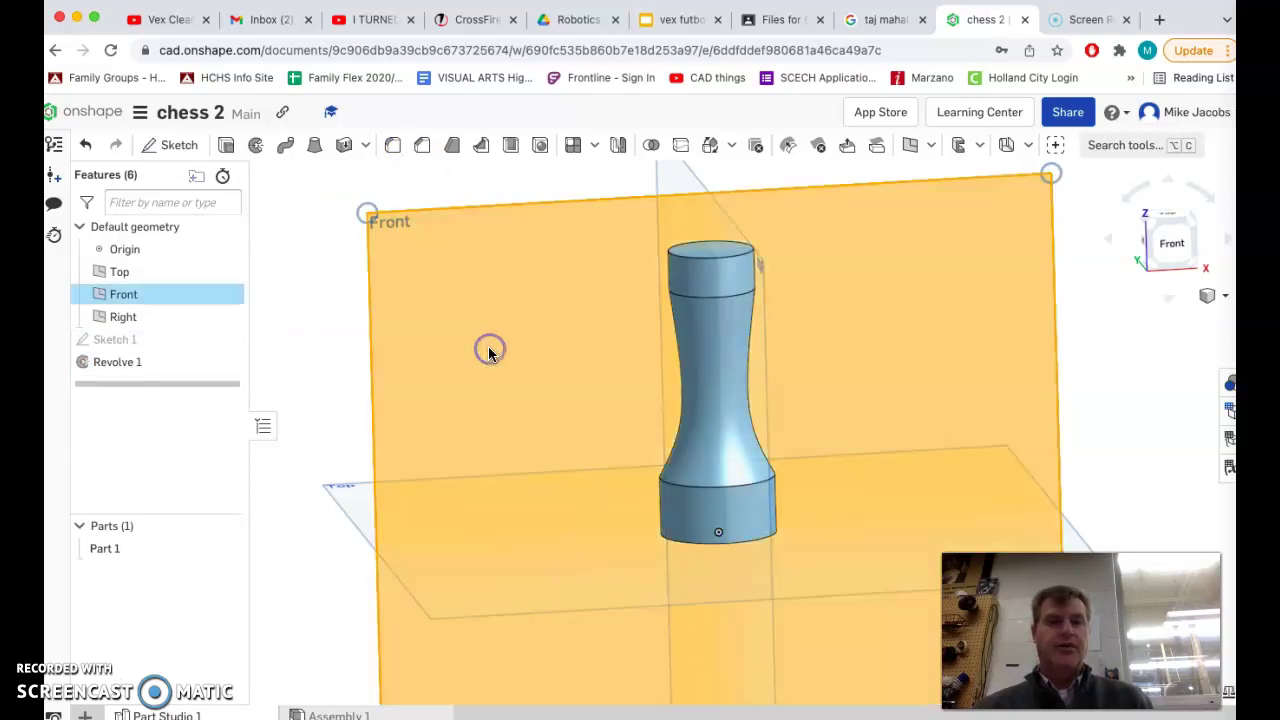
click(314, 348)
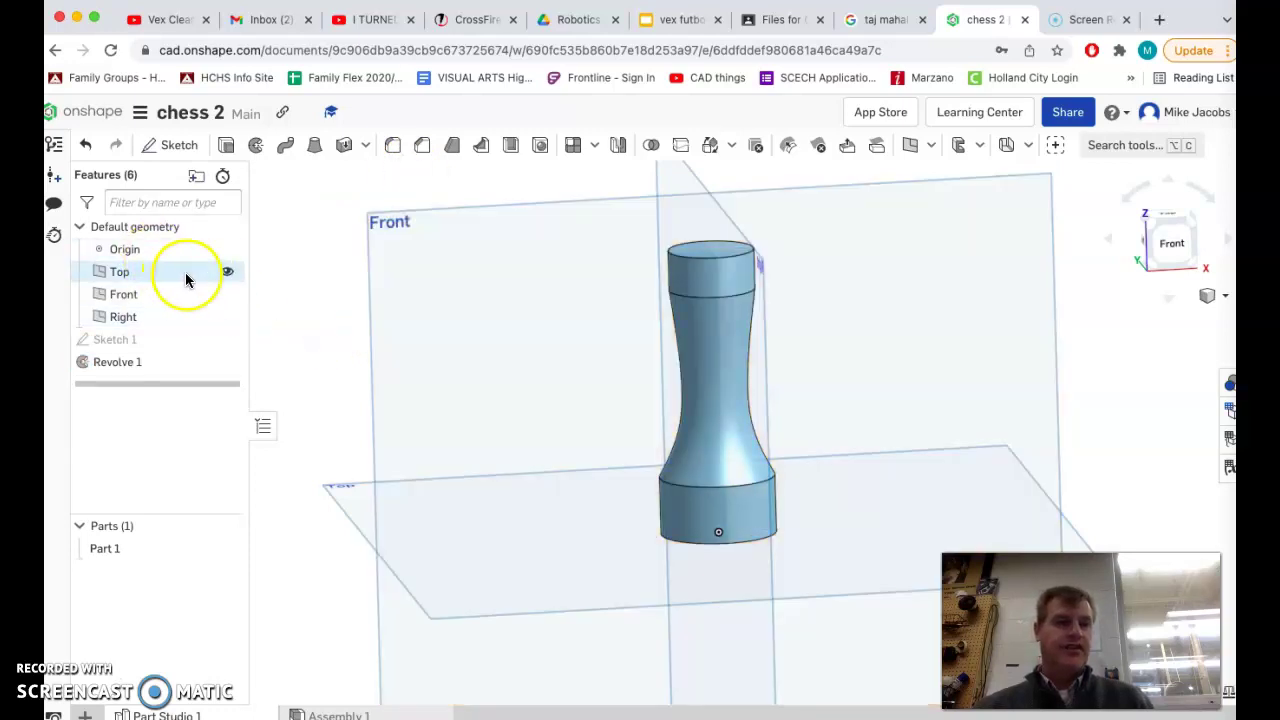
Hide the Top, Front and Right planes and inspect the revolved part from below.
click(227, 271)
click(229, 293)
click(228, 318)
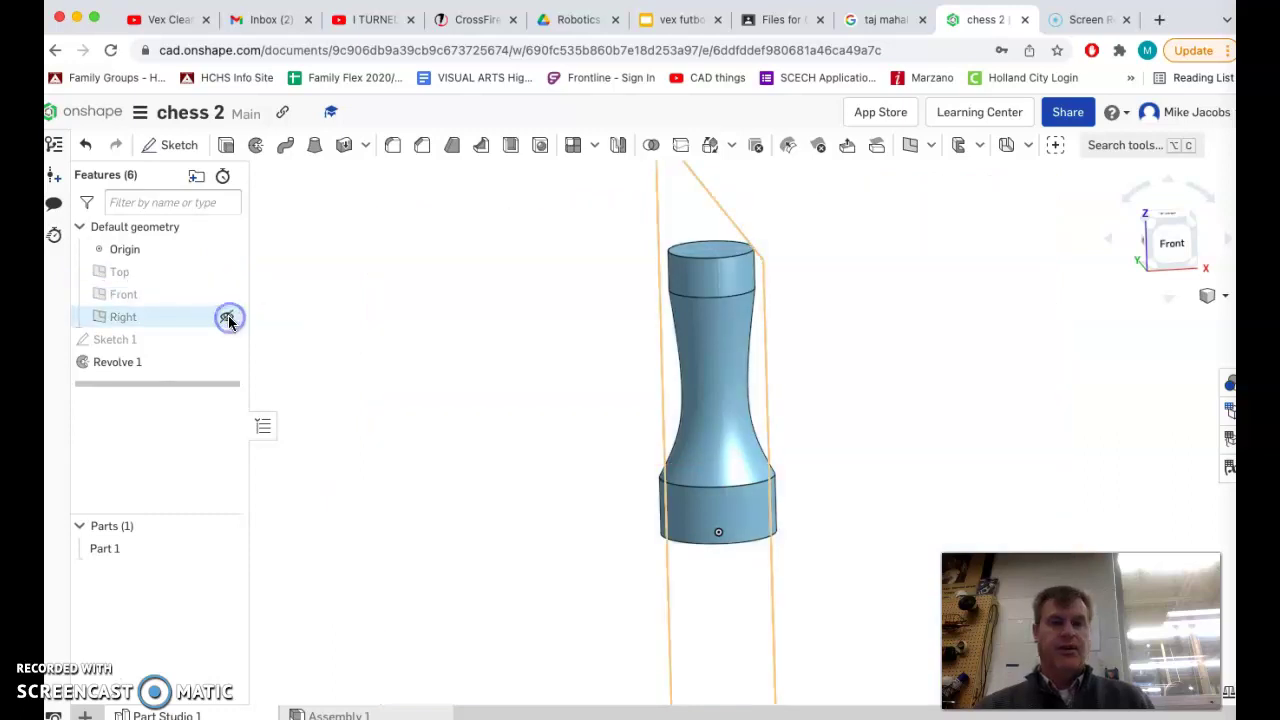
right_drag(497, 409, 509, 351)
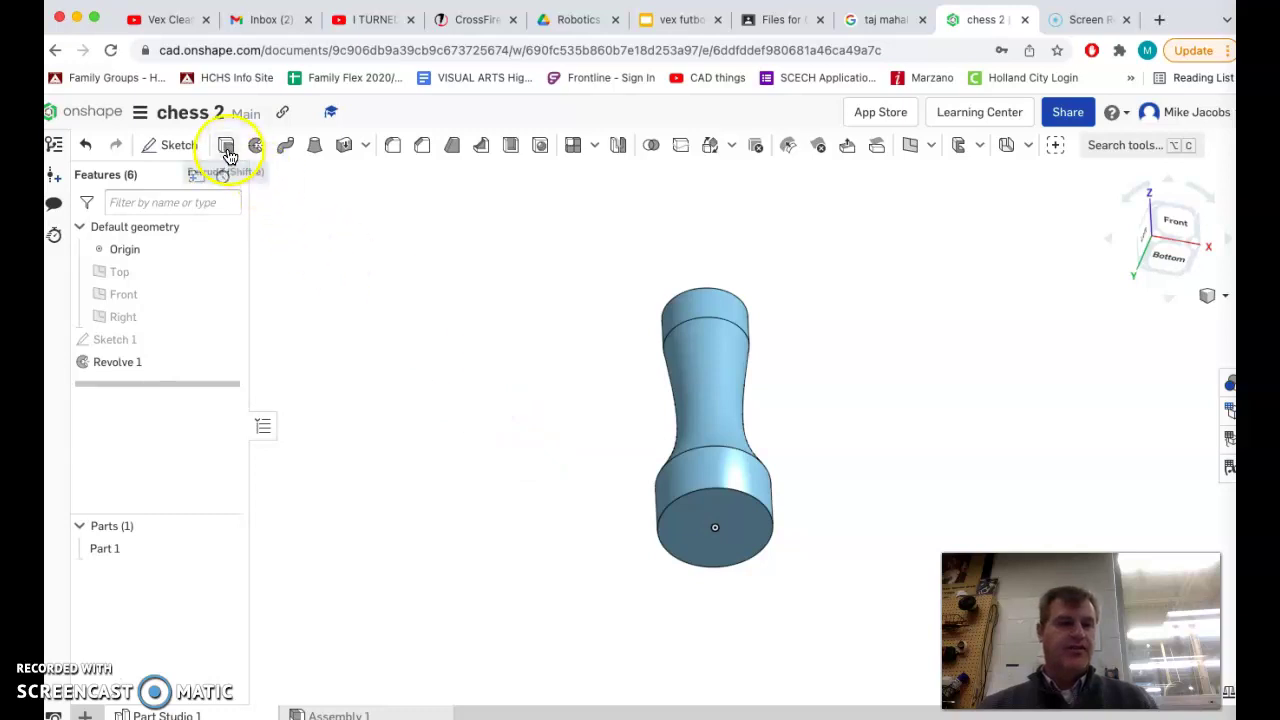
Sketch a circle about 1.68 in in diameter on the revolved part's bottom face, centred on the origin.
right_click(439, 352)
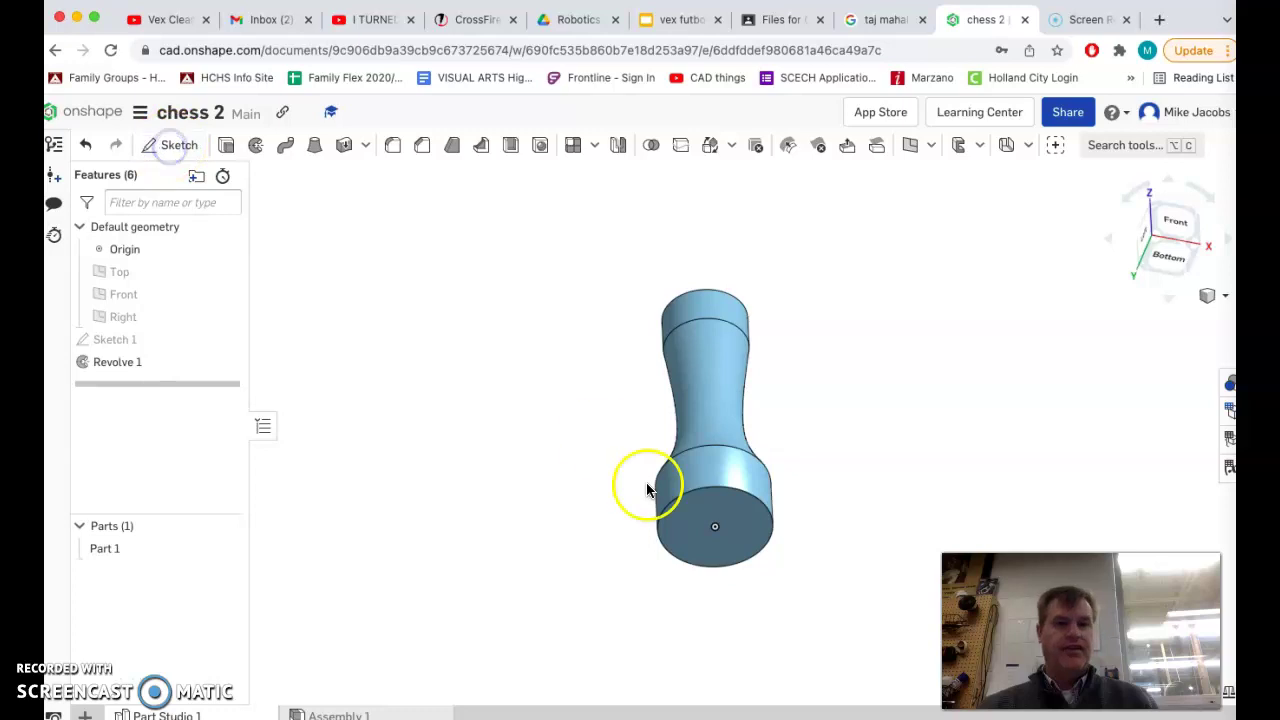
click(697, 530)
right_drag(592, 515, 591, 502)
right_drag(531, 416, 531, 400)
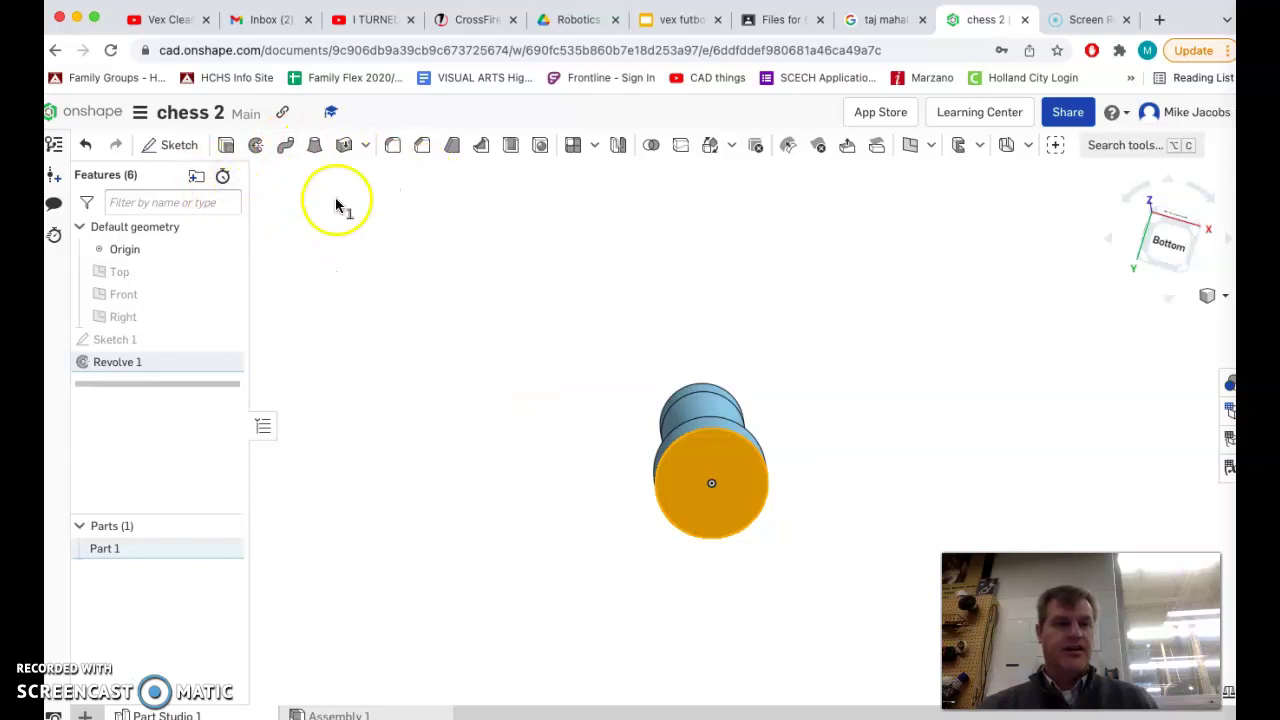
click(181, 161)
click(734, 514)
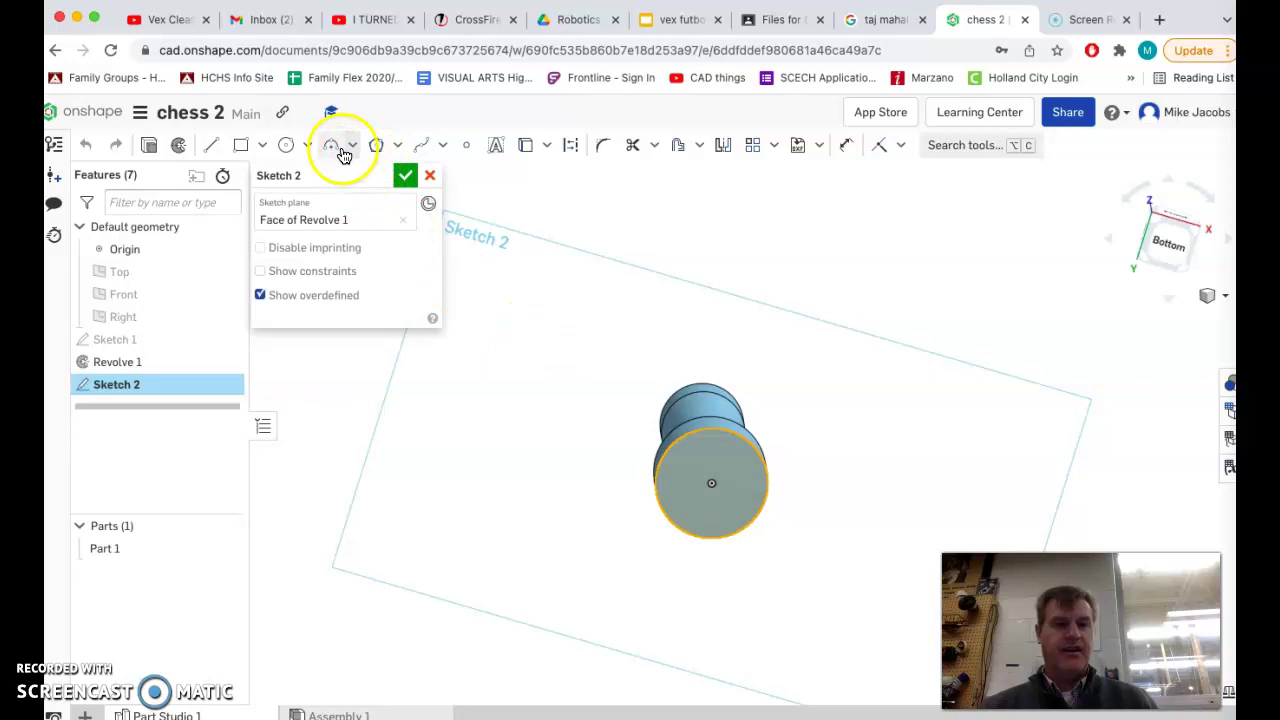
click(287, 145)
mouse_move(711, 483)
mouse_down()
mouse_move(704, 491)
mouse_move(806, 500)
mouse_up()
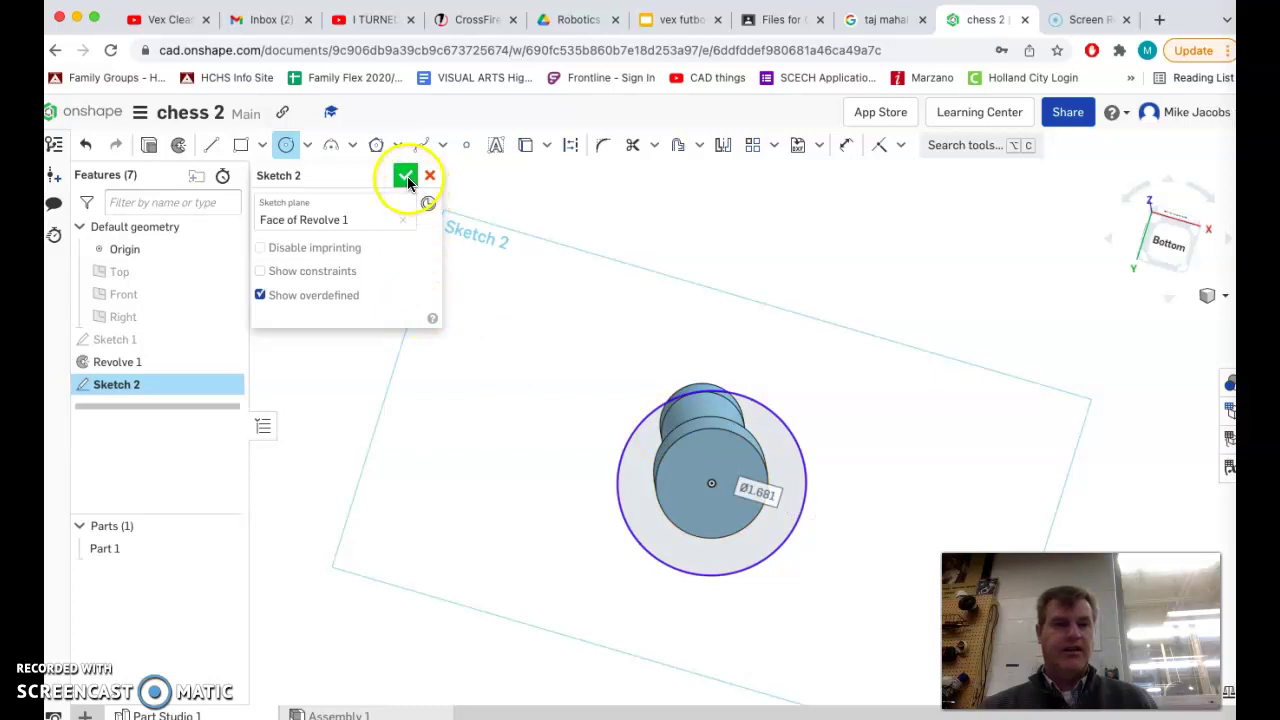
Extrude the circle sketch 0.5 in downward as a blind addition to the part, forming a round base.
click(150, 147)
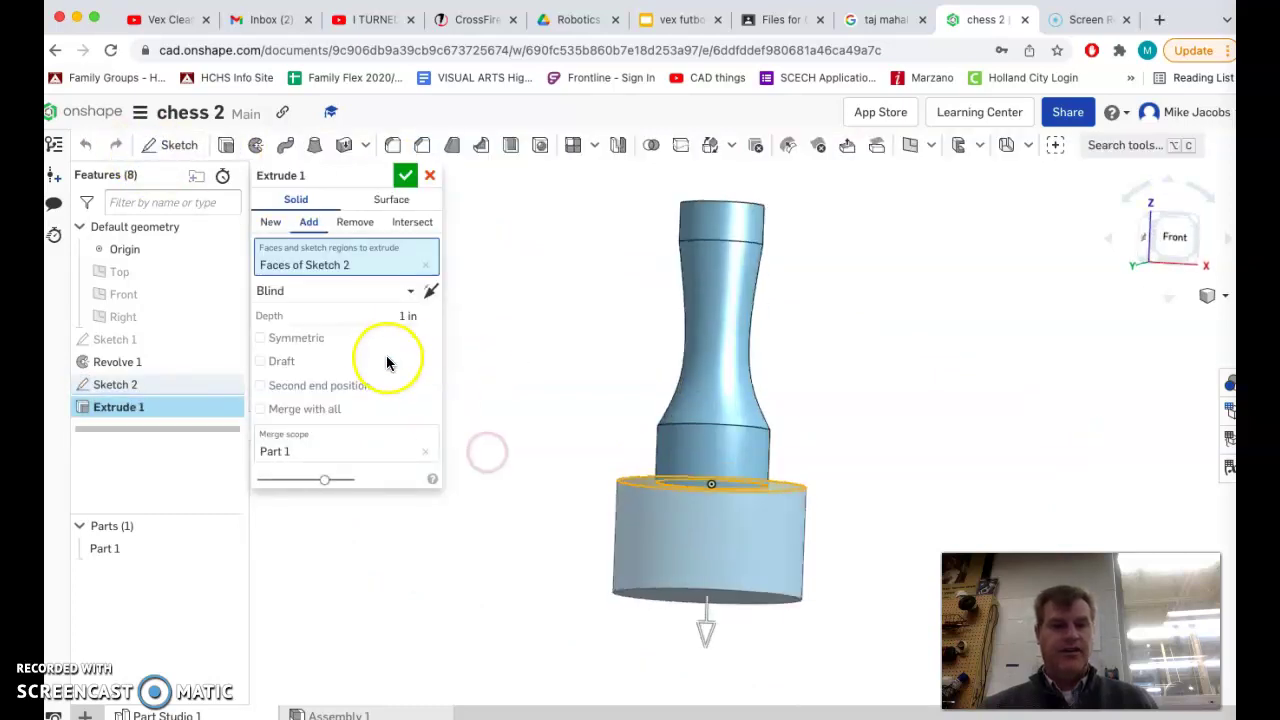
click(400, 317)
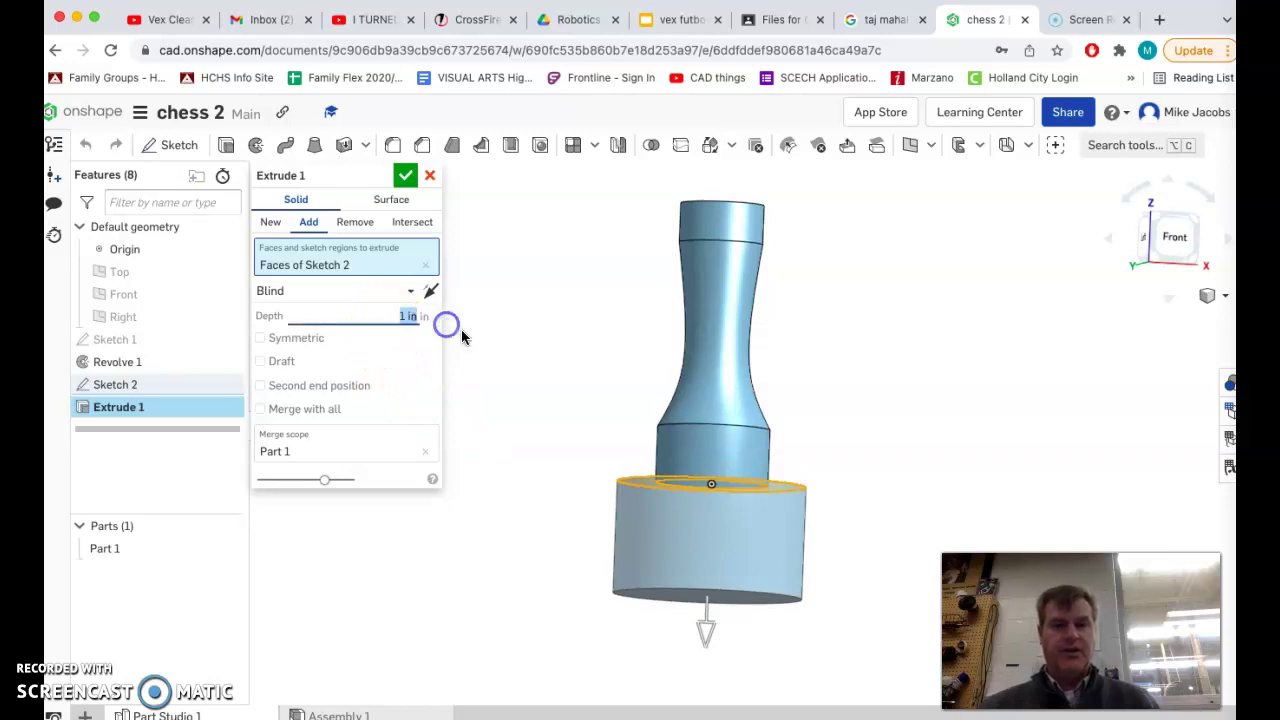
text(.5)
key(Return)
click(404, 177)
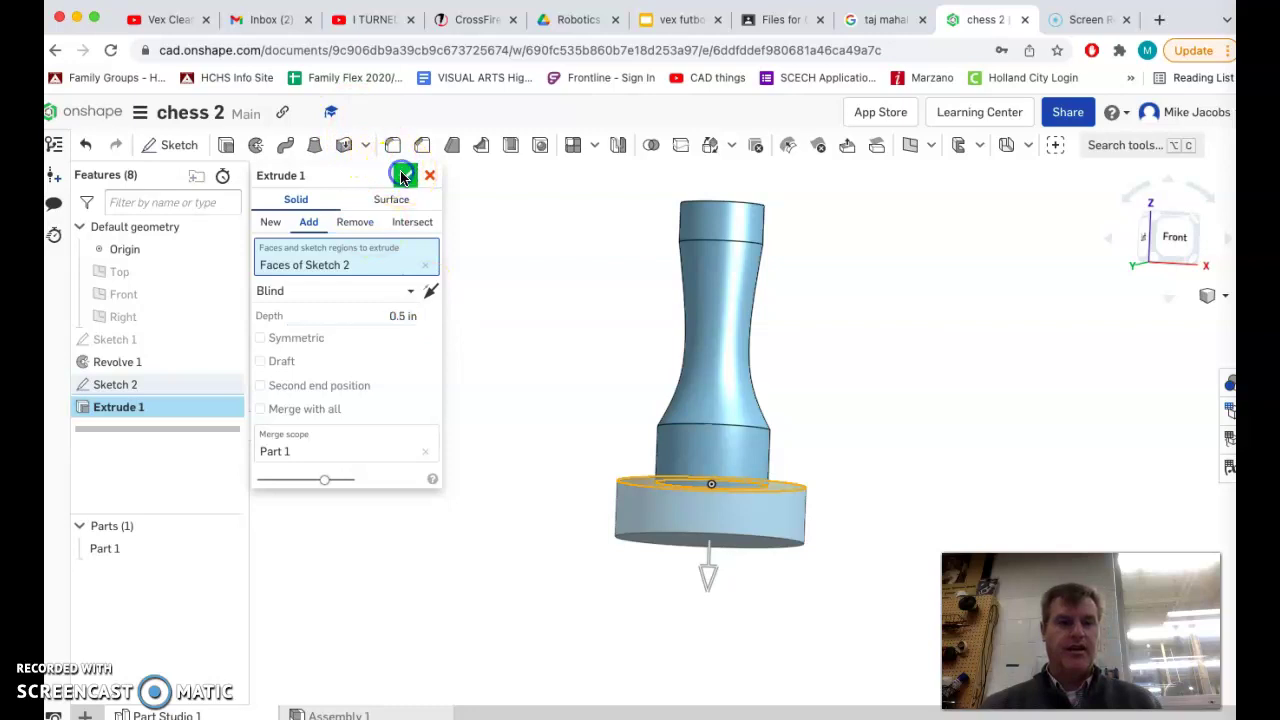
key(shift+7)
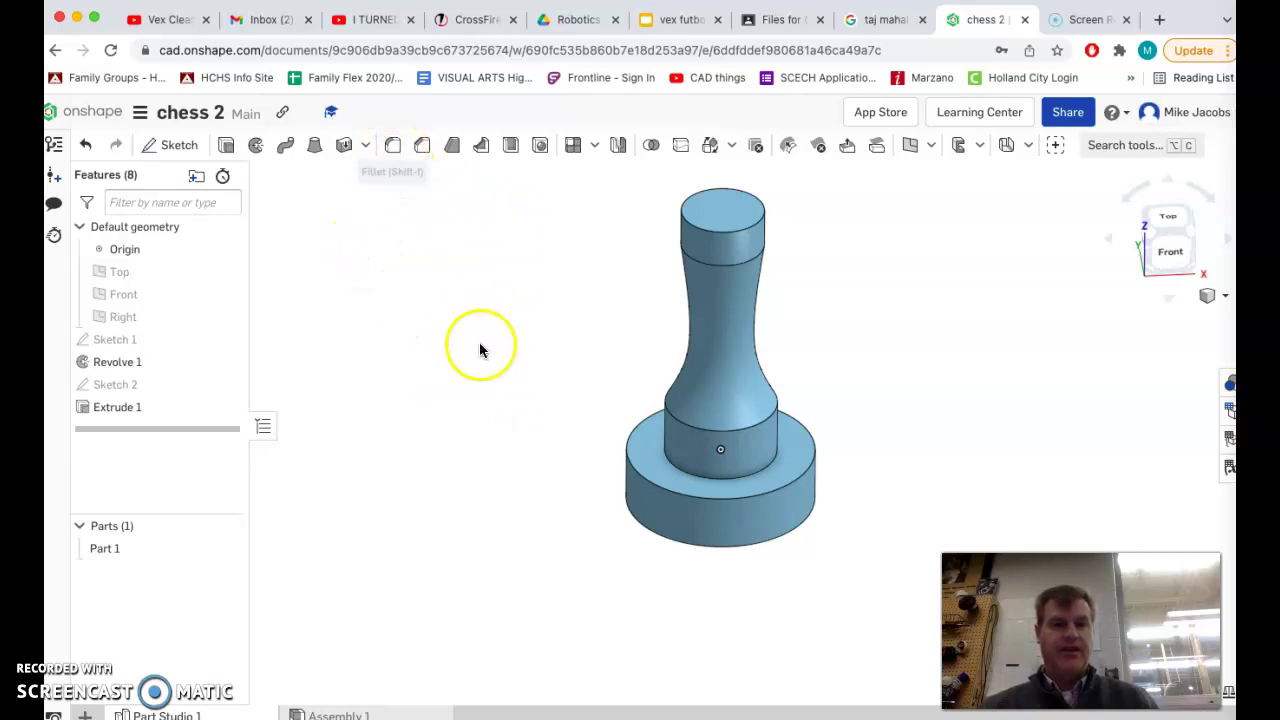
click(391, 150)
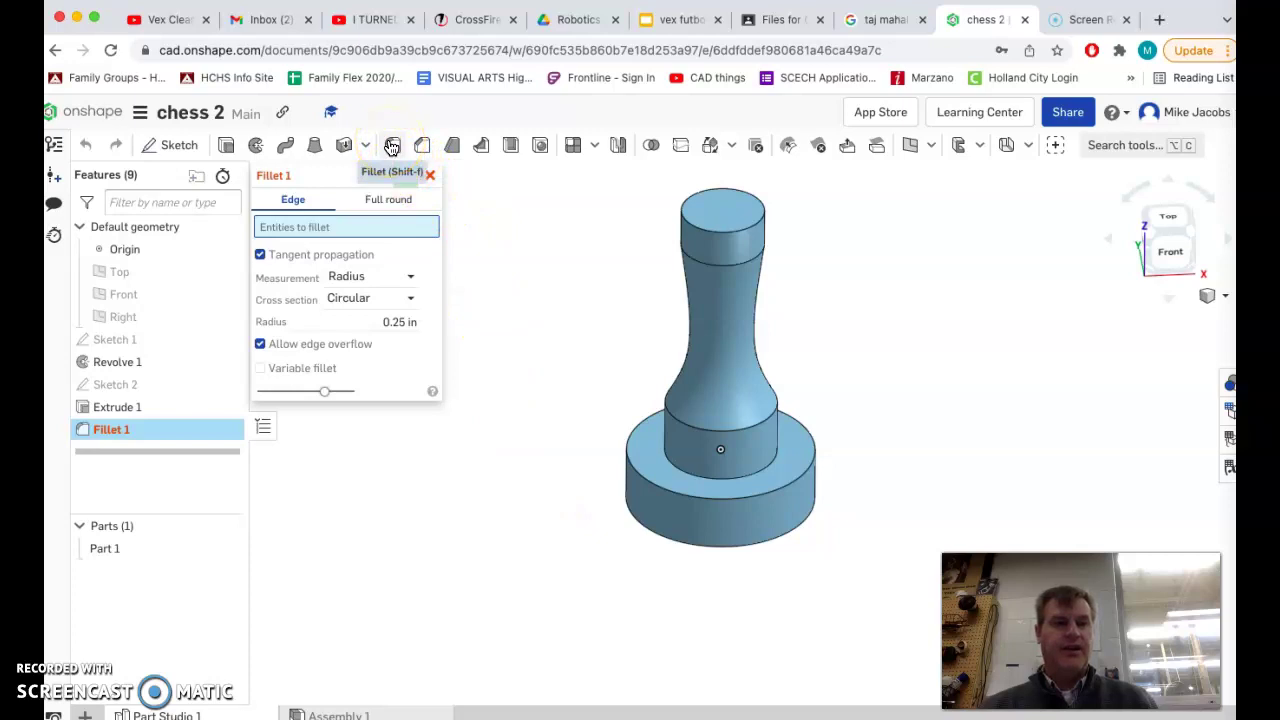
right_drag(537, 612, 543, 556)
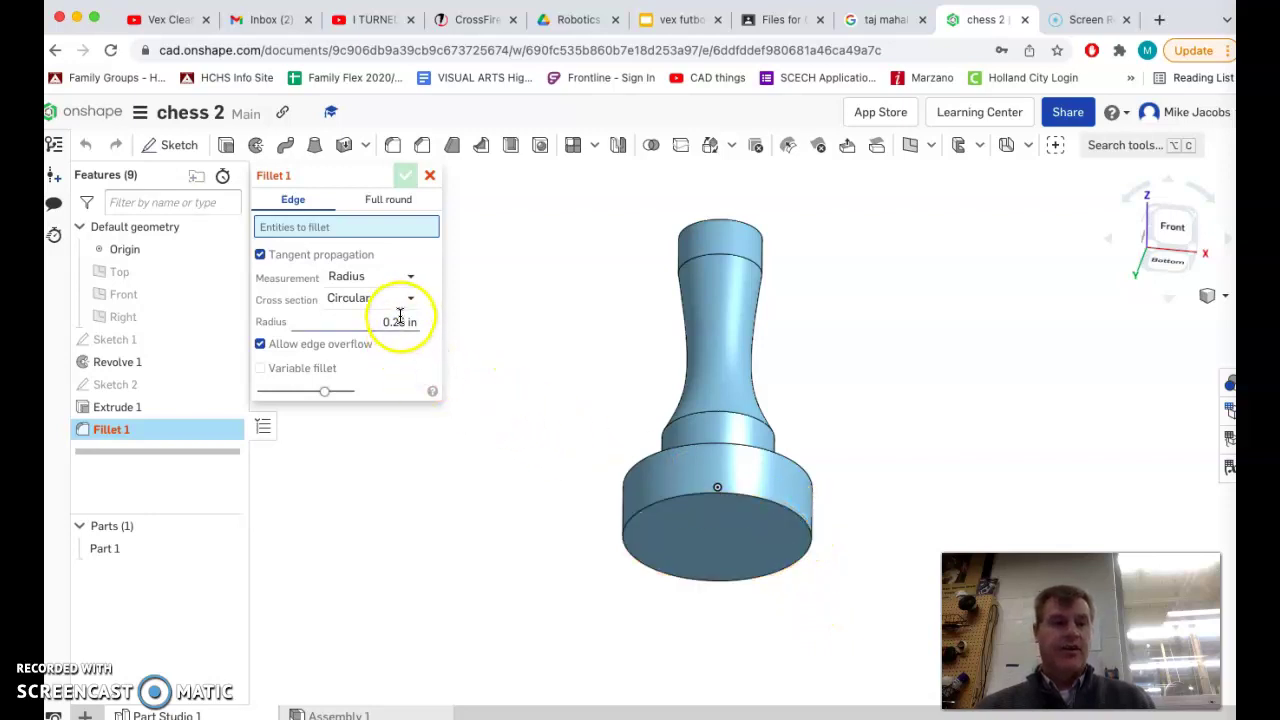
click(775, 514)
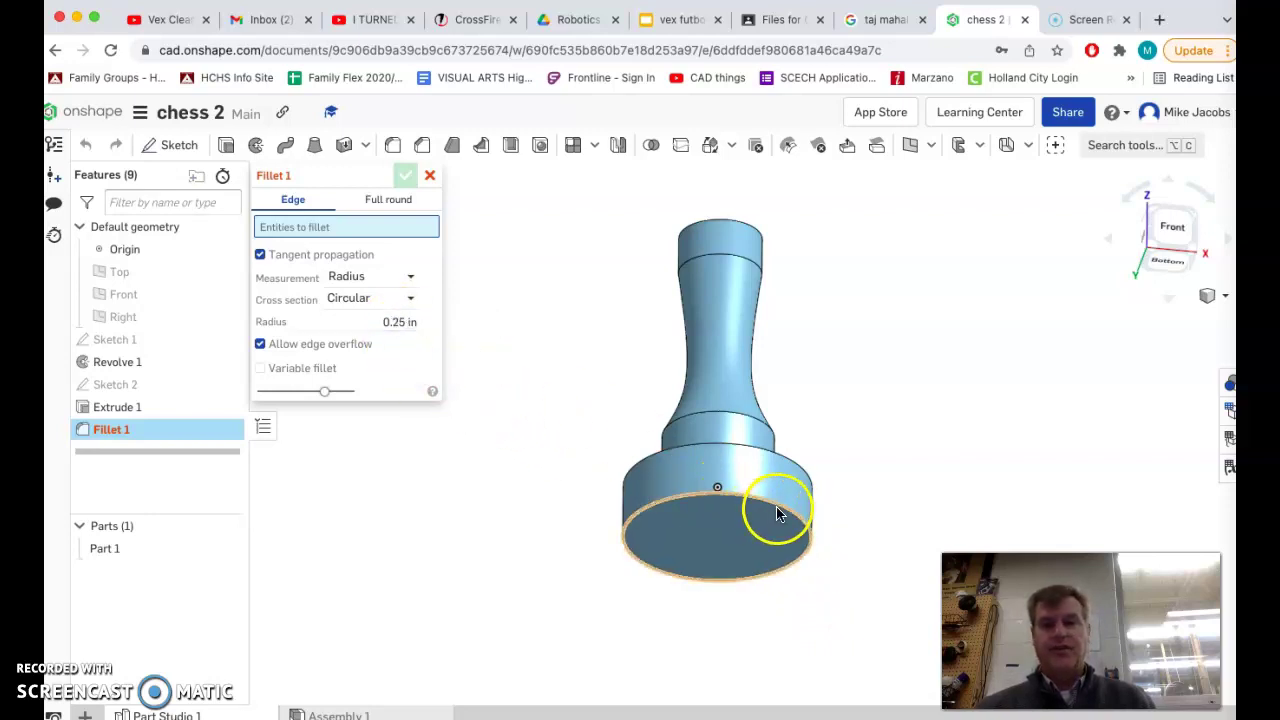
right_drag(911, 445, 903, 478)
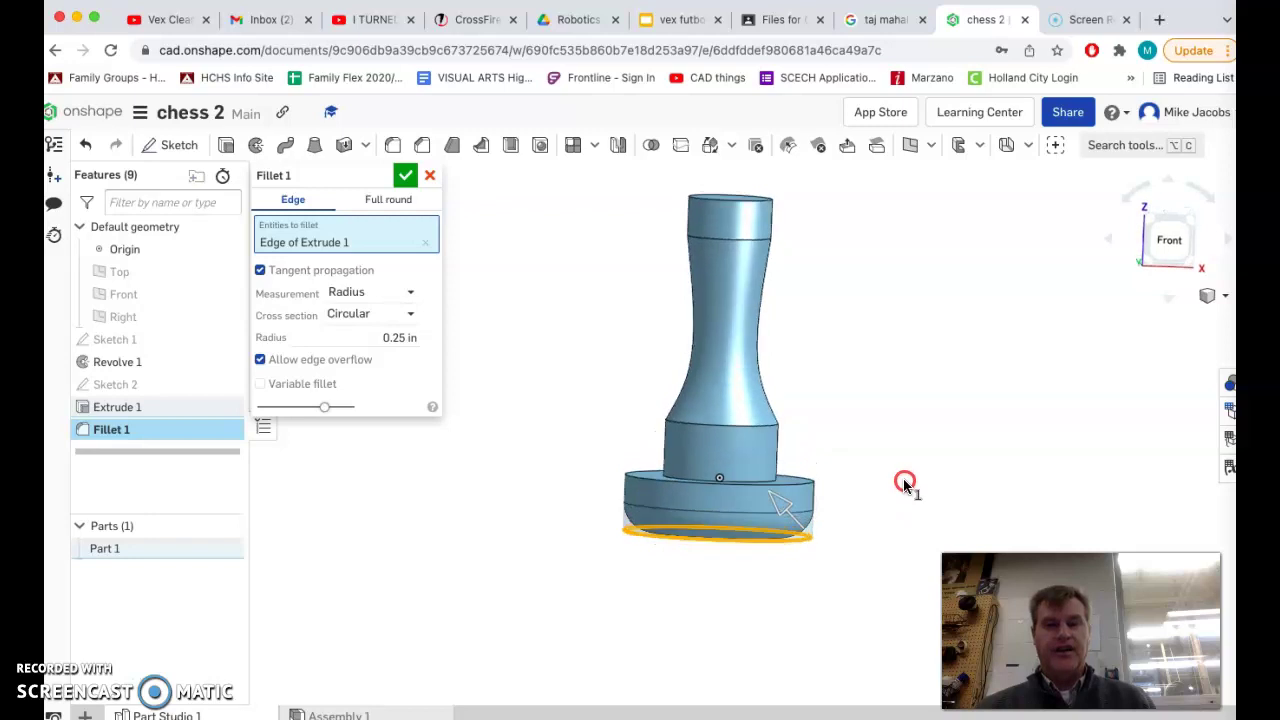
click(431, 174)
Fillet the inner edge where the column meets the round base's top face with a 0.25 in radius.
right_drag(527, 333, 526, 354)
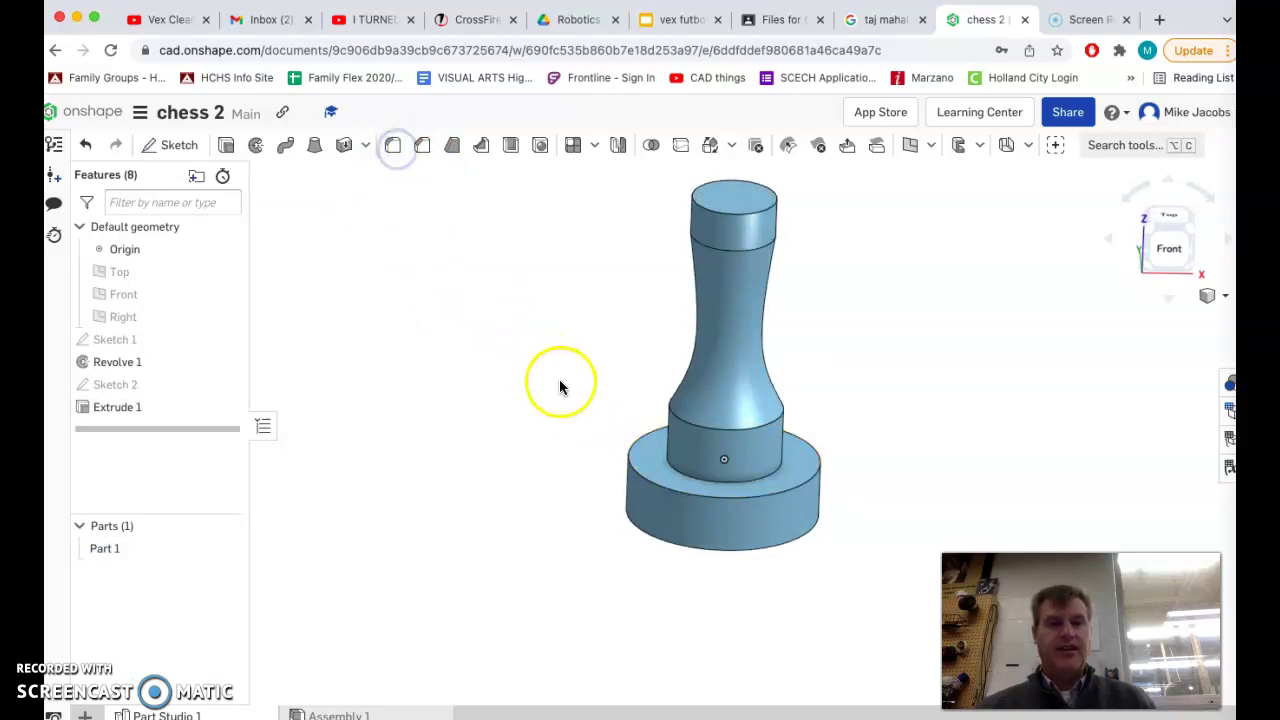
click(674, 467)
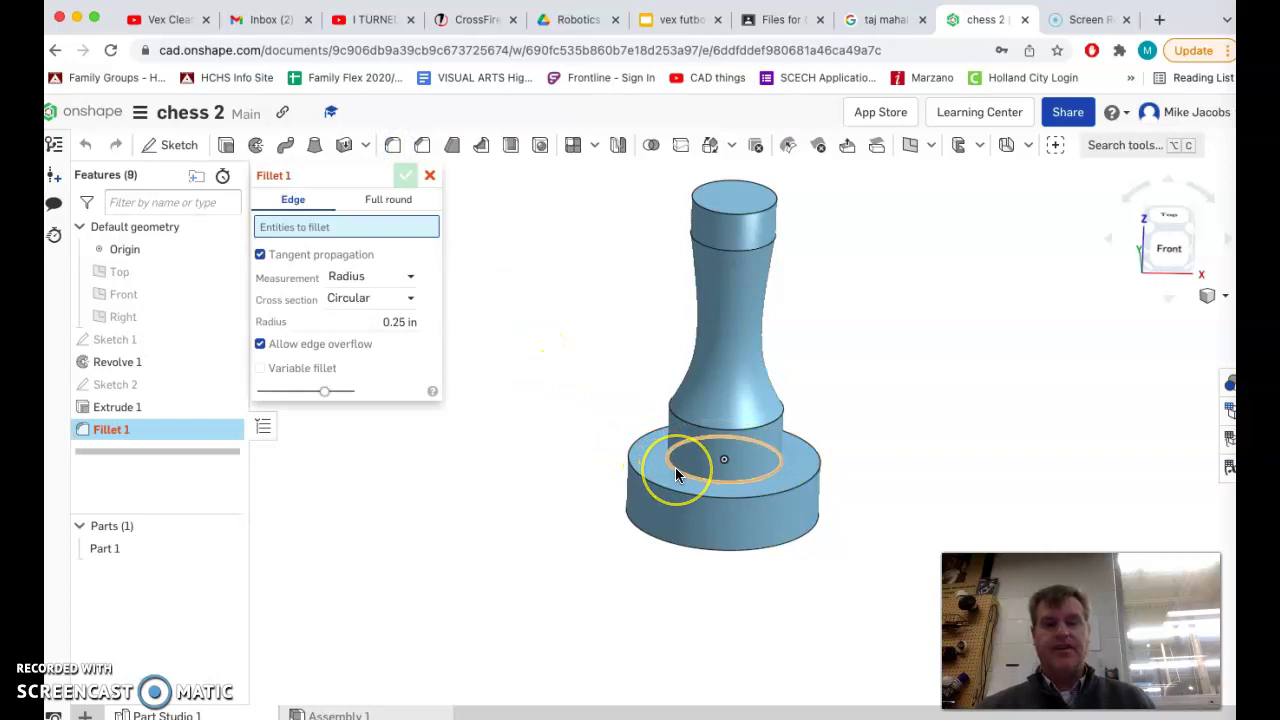
click(633, 452)
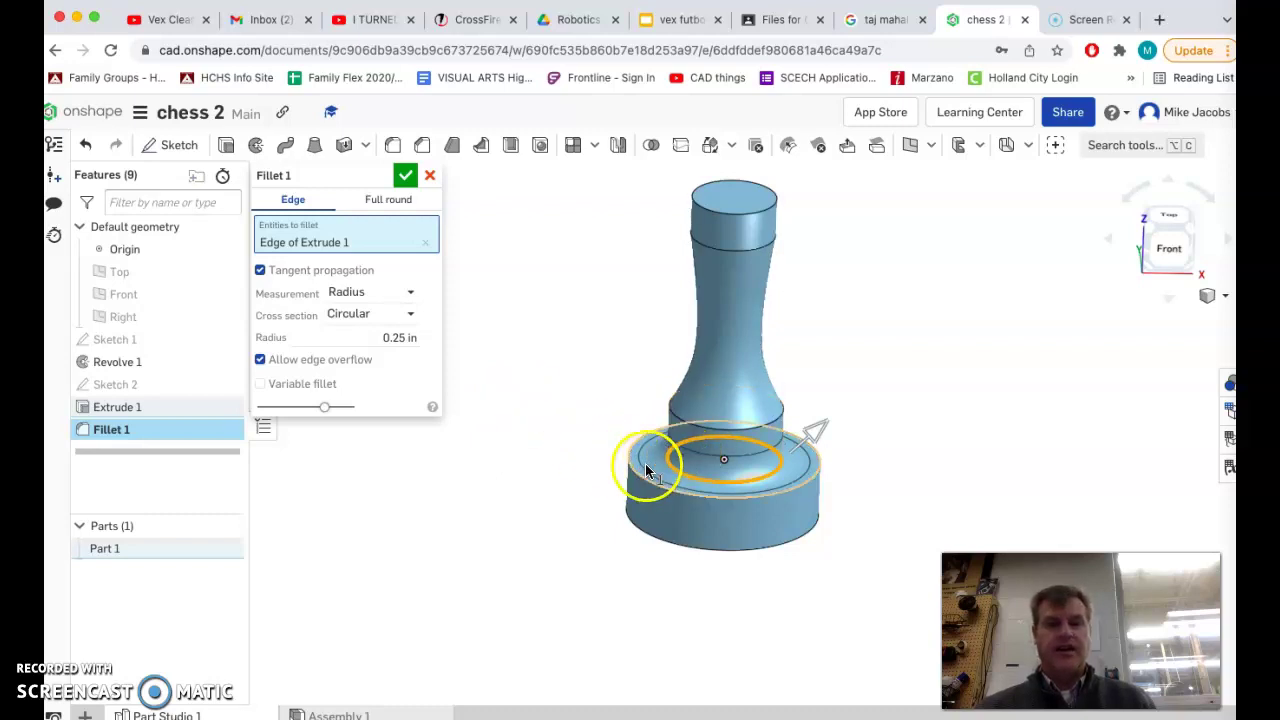
click(405, 178)
mouse_move(494, 400)
right_down()
mouse_move(503, 372)
mouse_move(500, 389)
right_up()
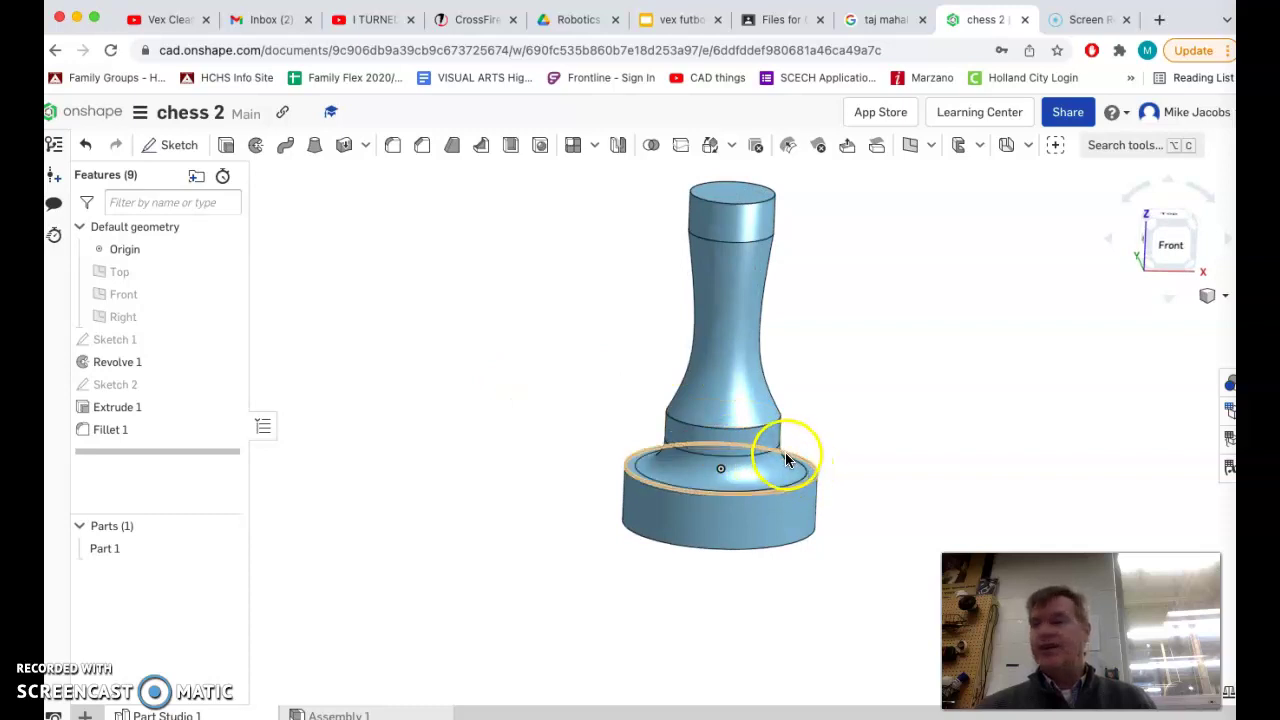
right_drag(509, 372, 508, 372)
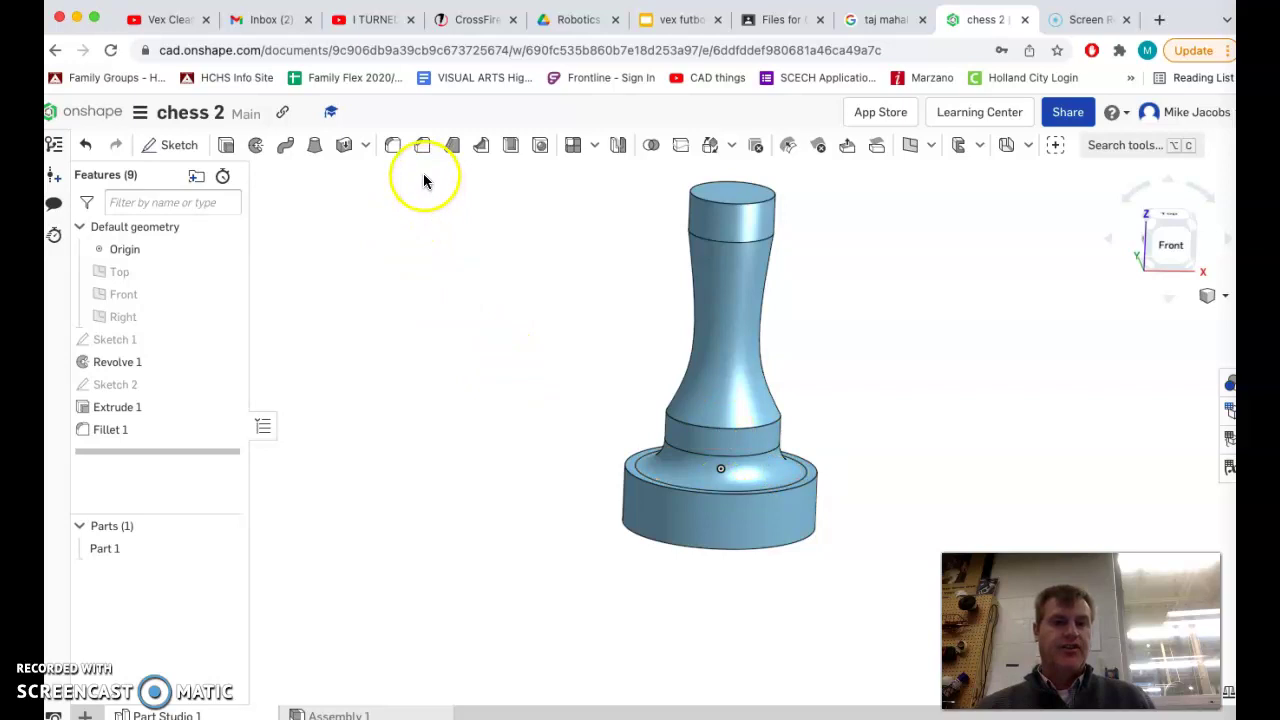
Chamfer the round base's bottom outer edge with an equal distance of 0.25 in.
right_drag(560, 466, 557, 431)
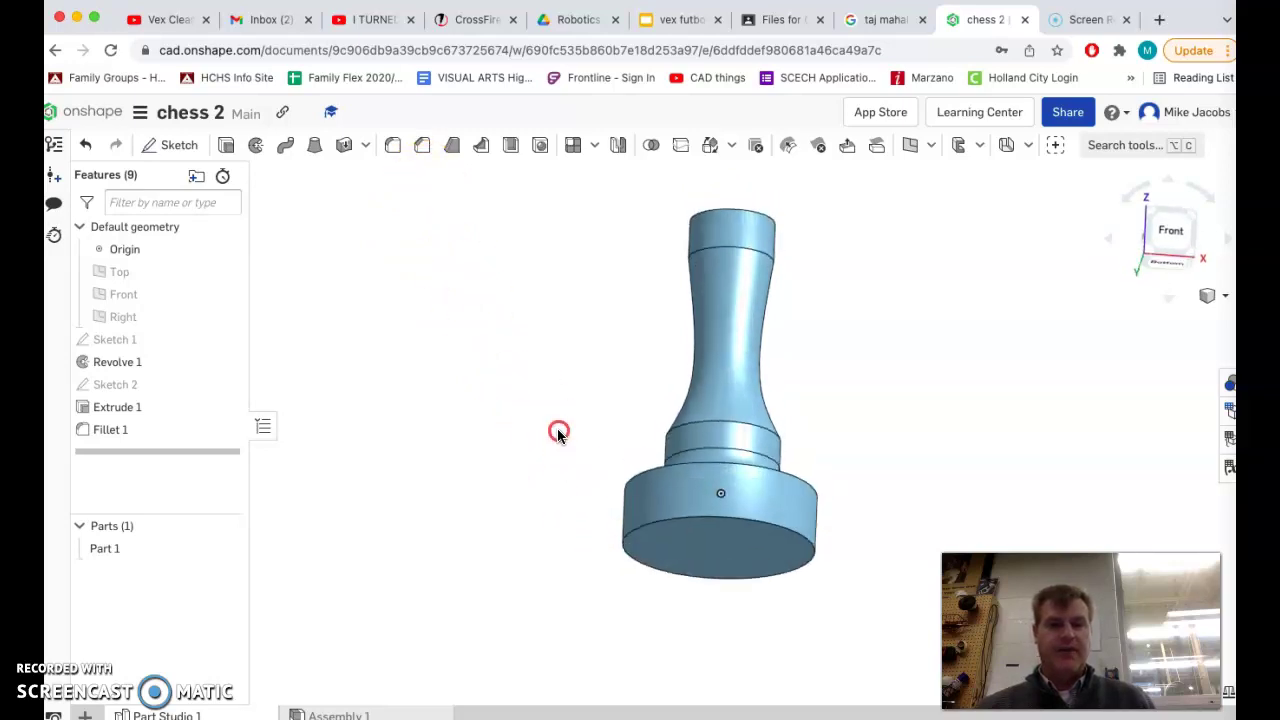
click(422, 150)
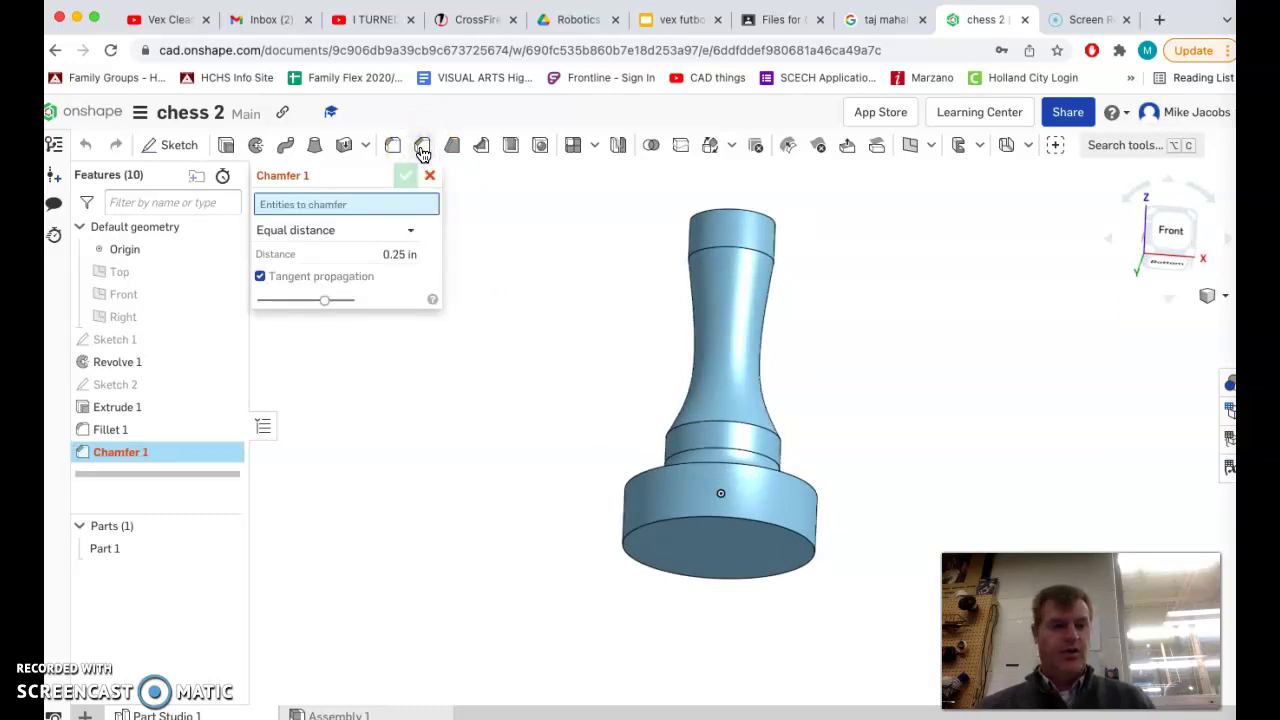
click(640, 534)
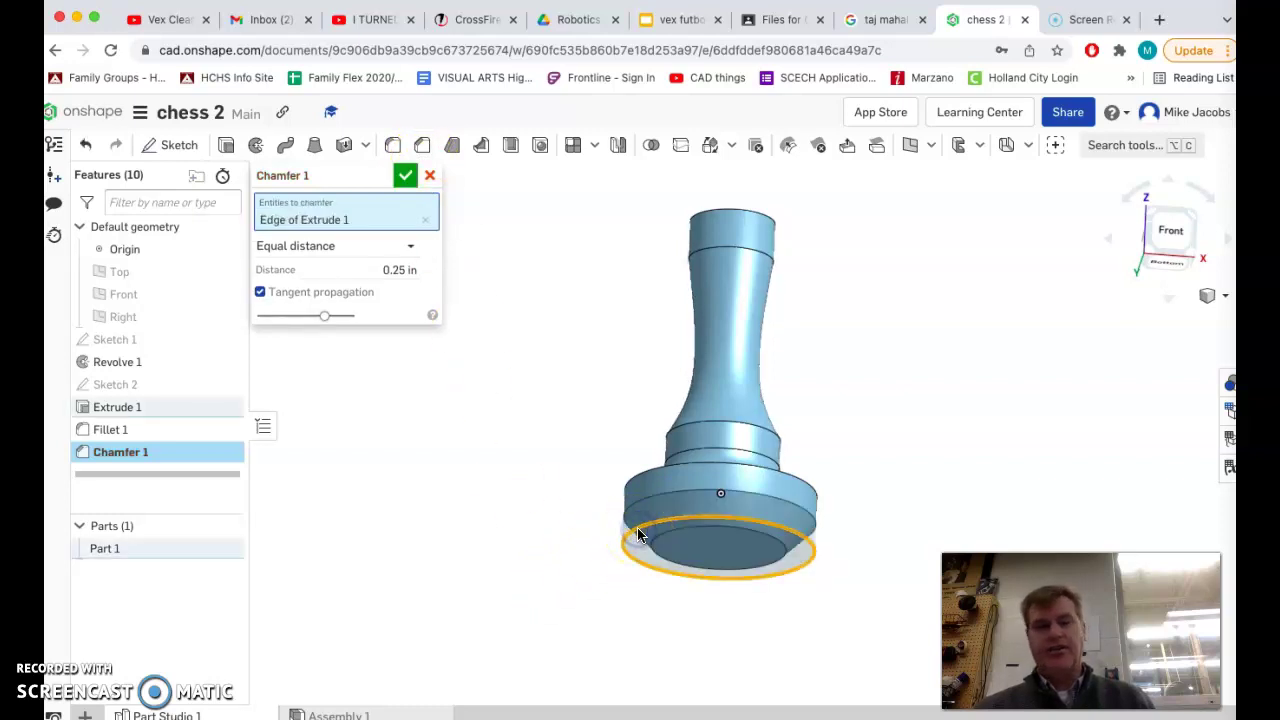
right_drag(517, 509, 494, 543)
click(405, 176)
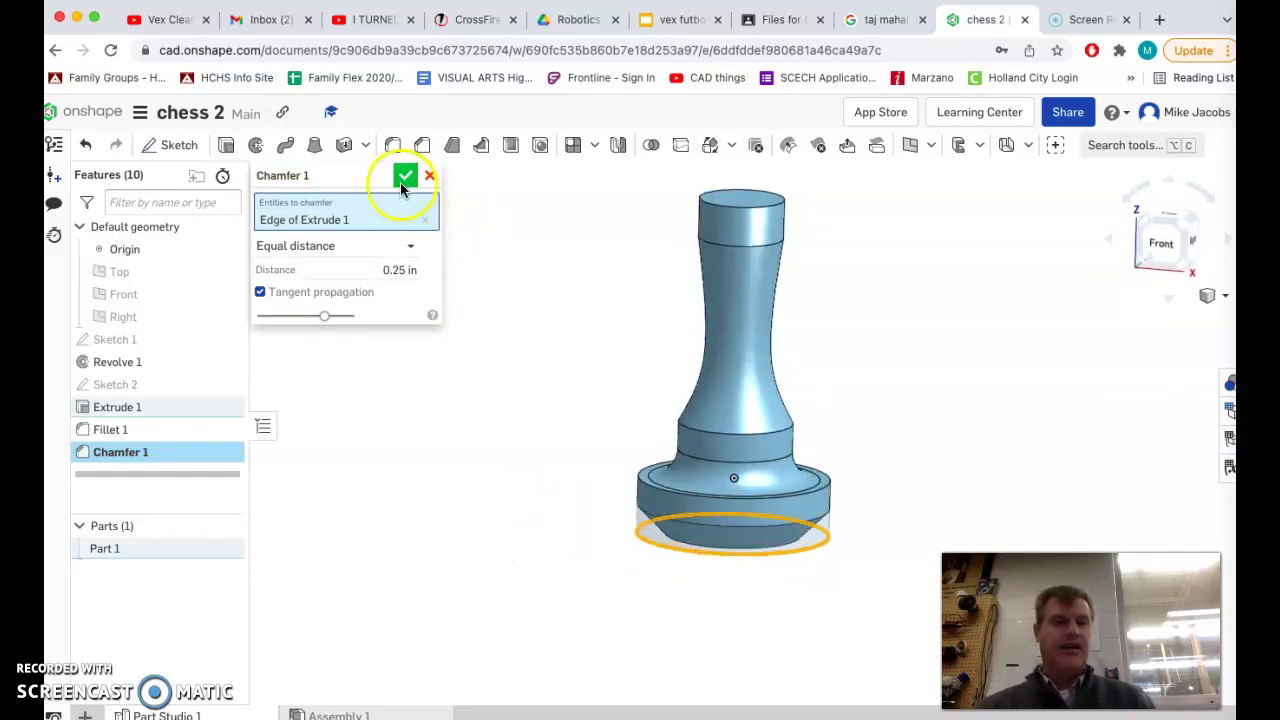
mouse_move(562, 532)
right_down()
mouse_move(566, 483)
mouse_move(565, 530)
mouse_move(555, 527)
mouse_move(578, 541)
right_up()
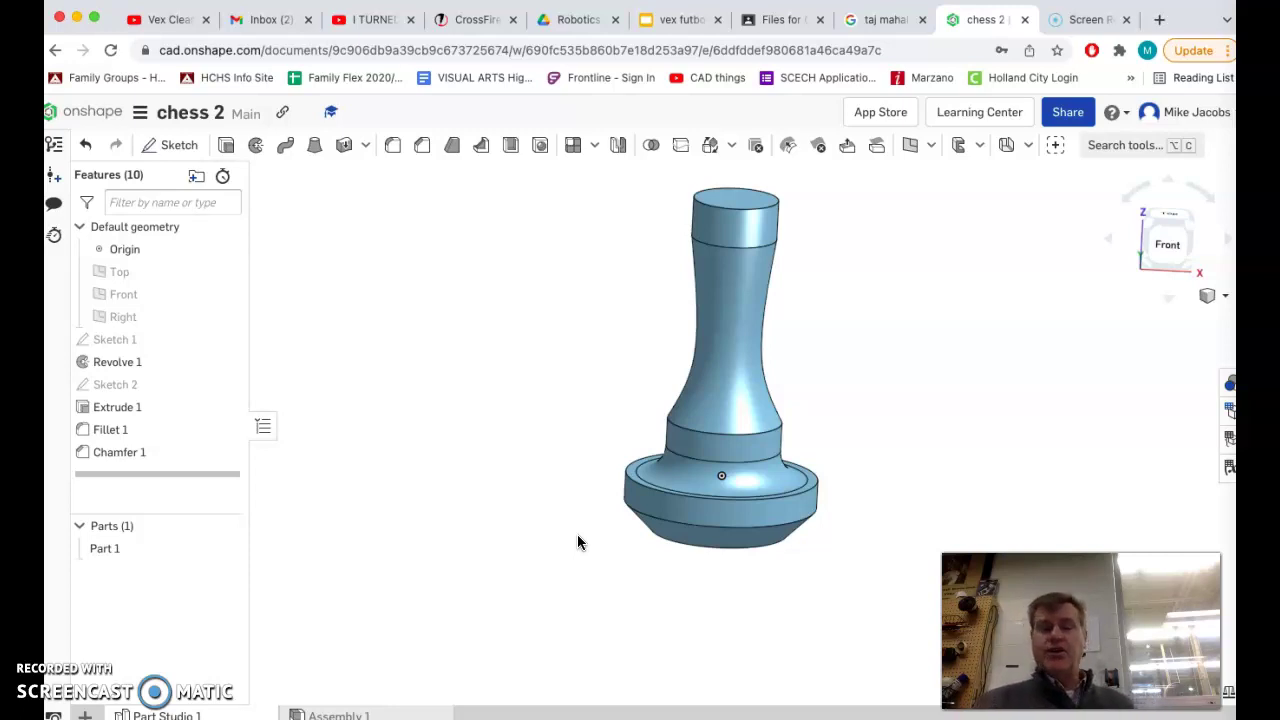
Switch to the Google image results for taj mahal and enlarge the picture titled The History of the Taj Mahal.
click(889, 370)
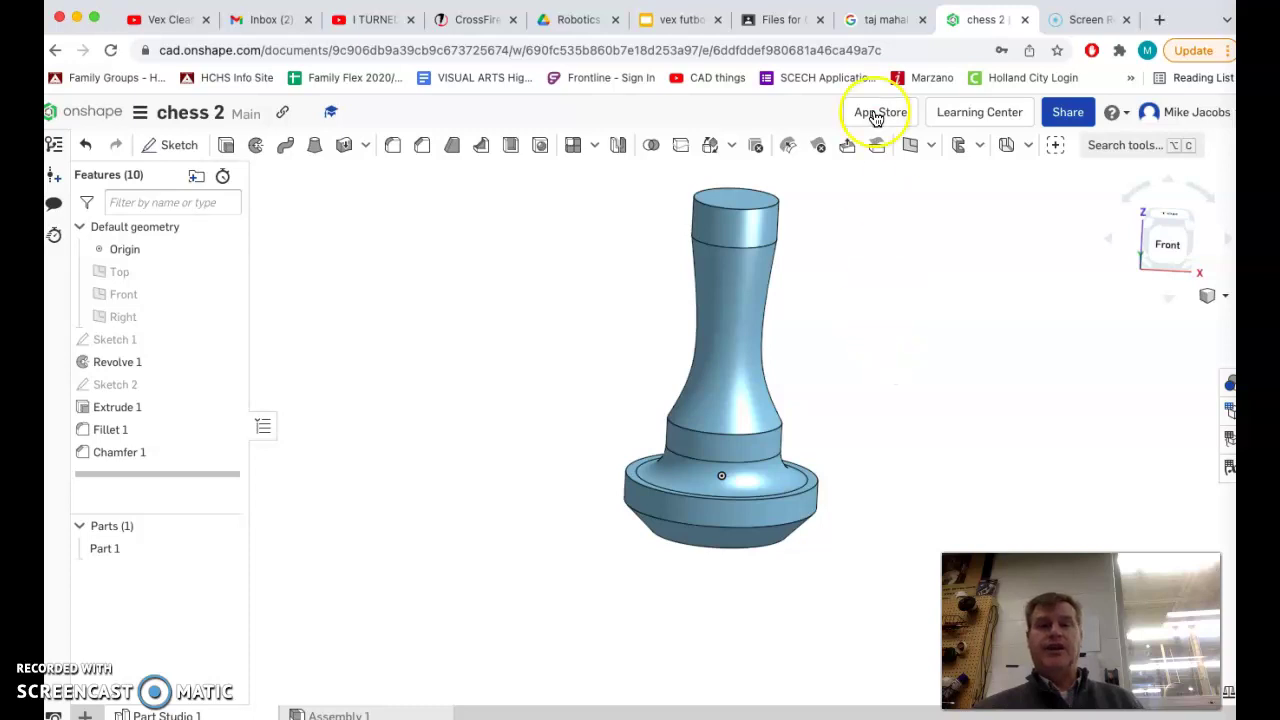
click(879, 20)
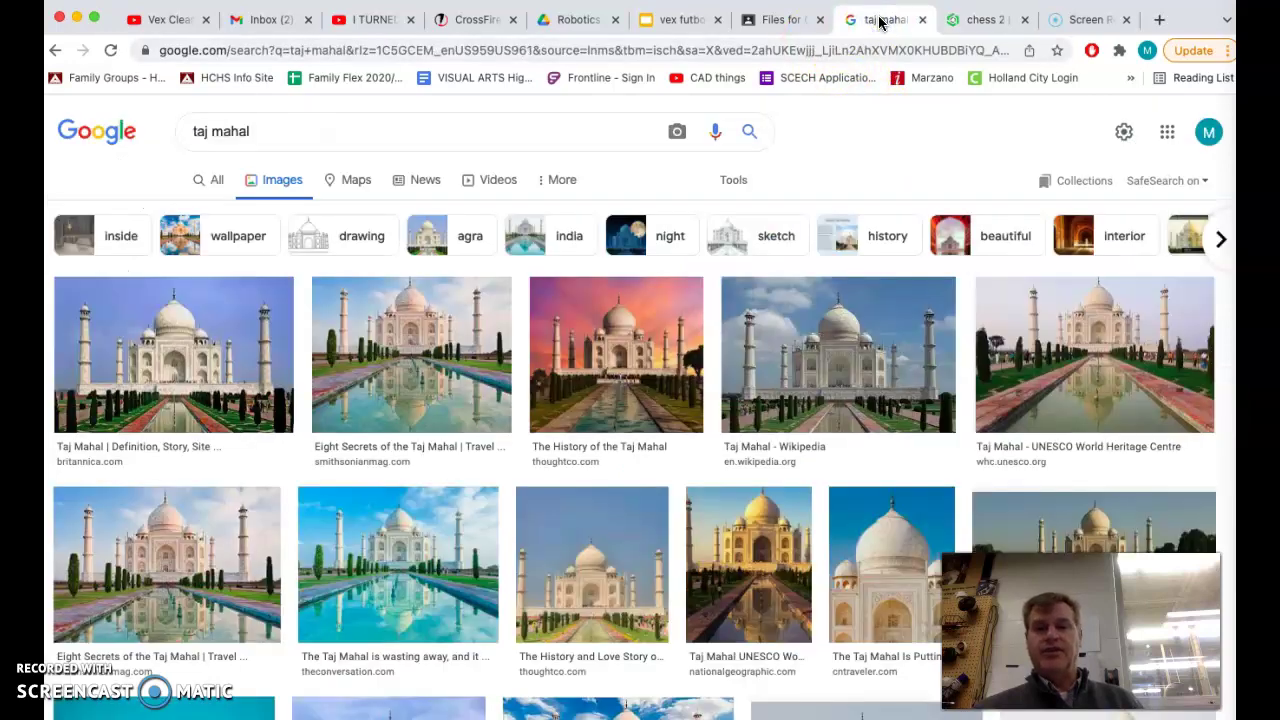
click(628, 365)
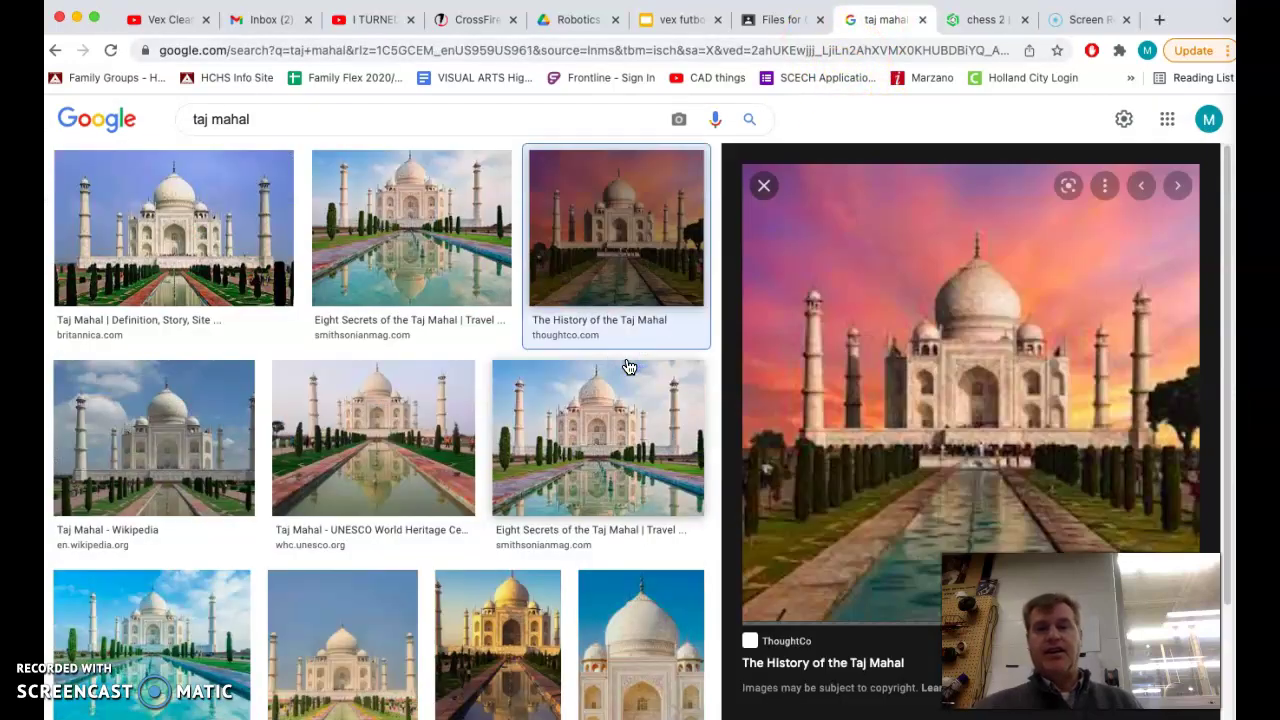